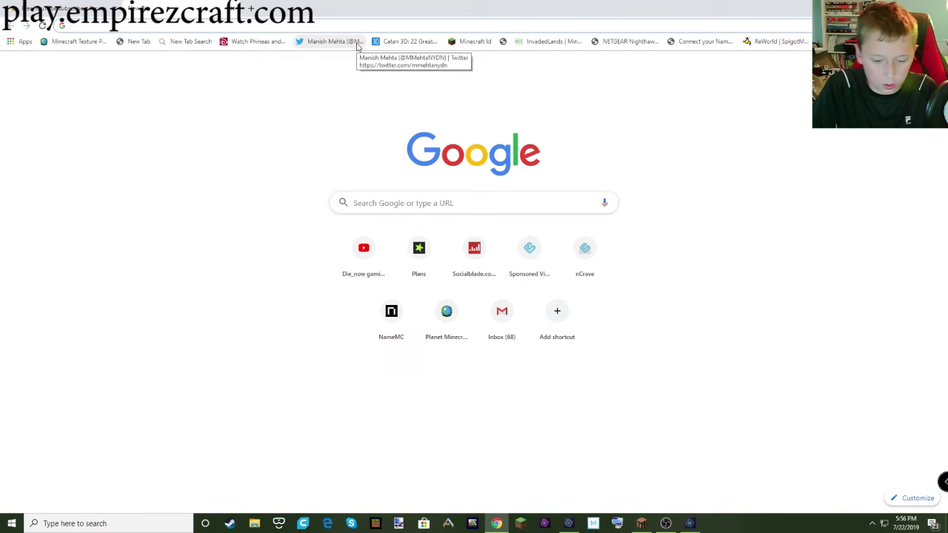
# - Search Google Images for "taco" and browse the results for a taco on a plain white background
pyautogui.write('taco')
pyautogui.press('Return')
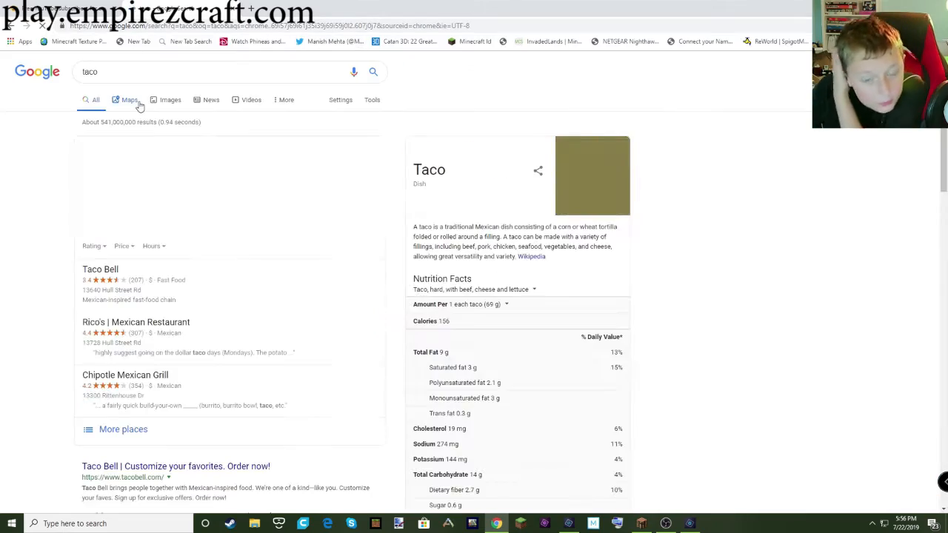
pyautogui.click(172, 99)
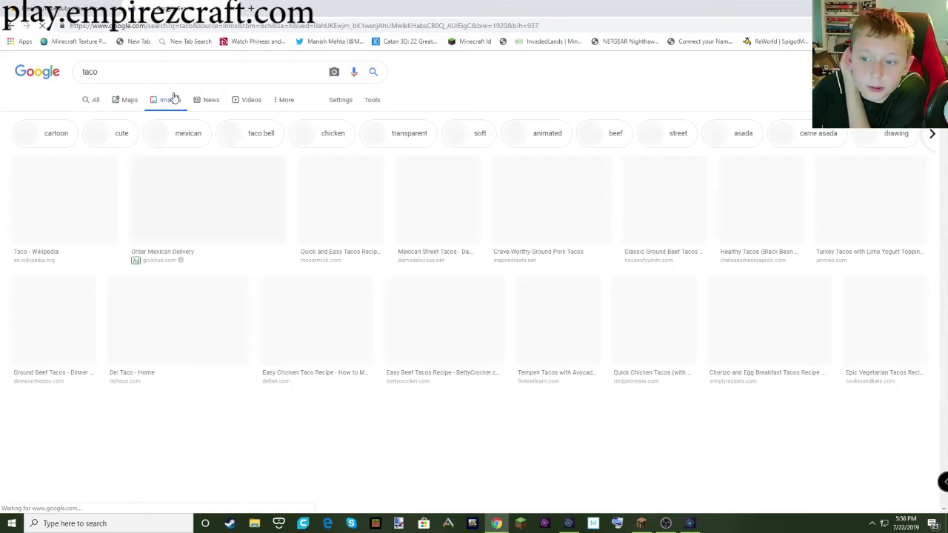
pyautogui.scroll(-2, 249, 234)
pyautogui.scroll(-10, 248, 234)
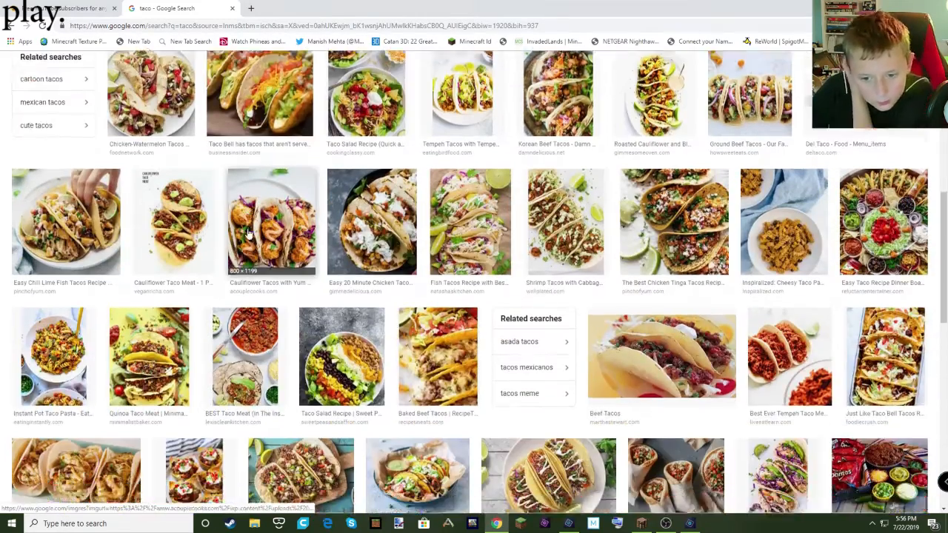
pyautogui.scroll(-1, 249, 234)
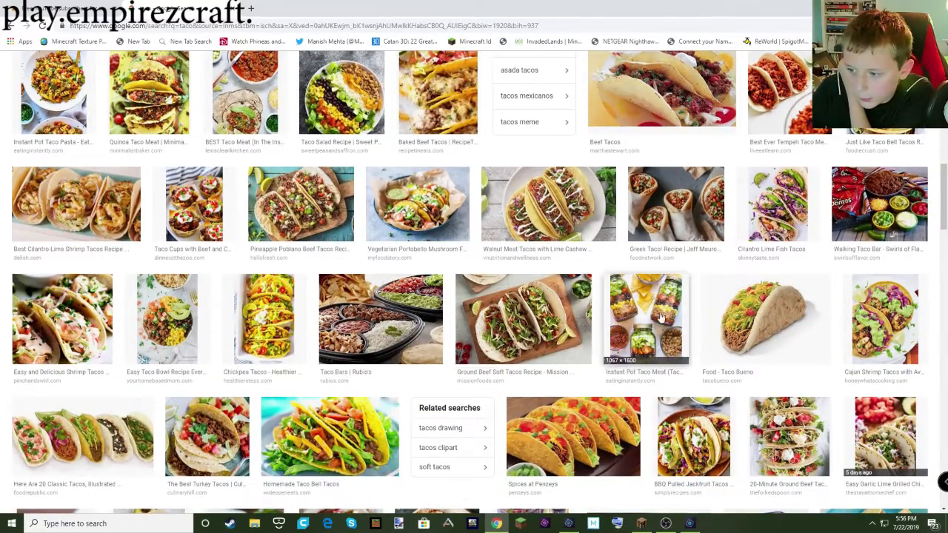
# - Copy the full preview of the Food - Taco Bueno image and switch to Photoshop Elements
pyautogui.click(763, 319)
pyautogui.rightClick(356, 291)
pyautogui.click(414, 397)
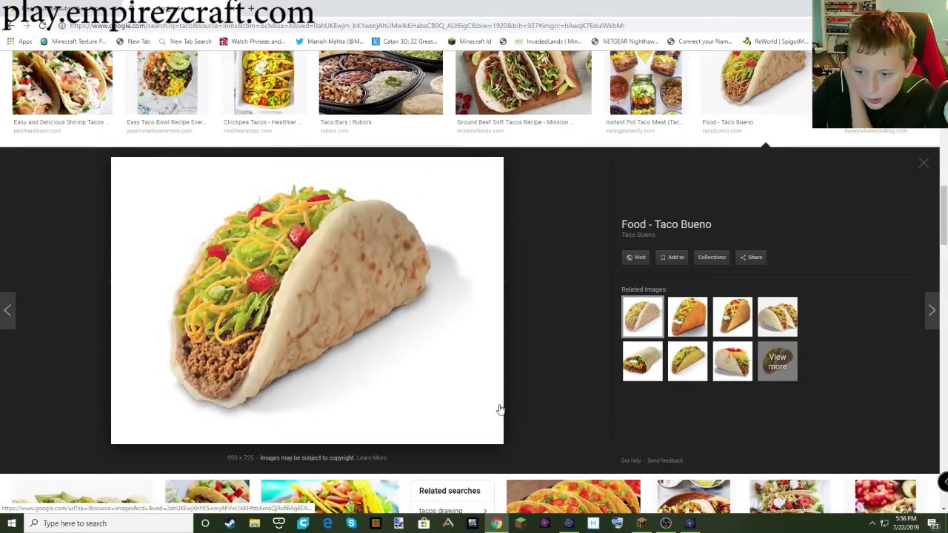
pyautogui.click(690, 523)
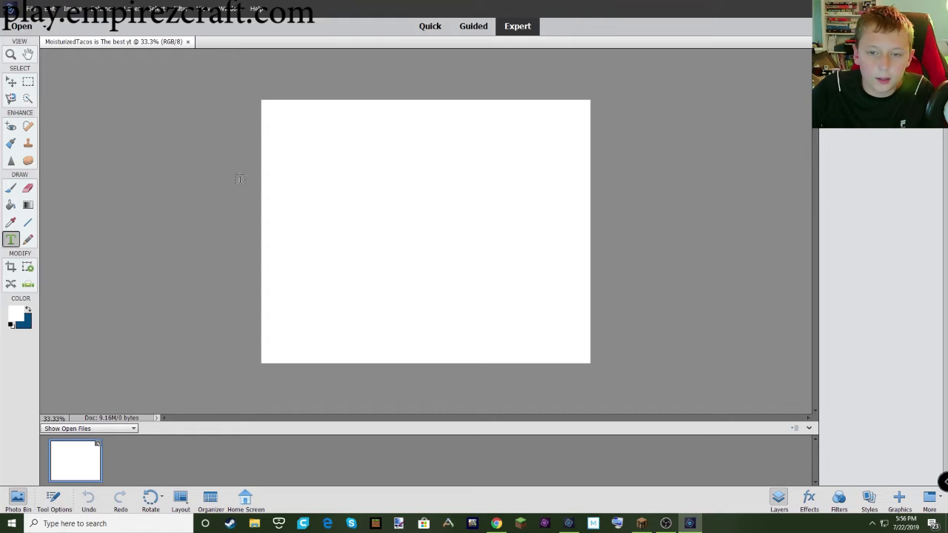
pyautogui.click(47, 9)
pyautogui.moveTo(74, 15)
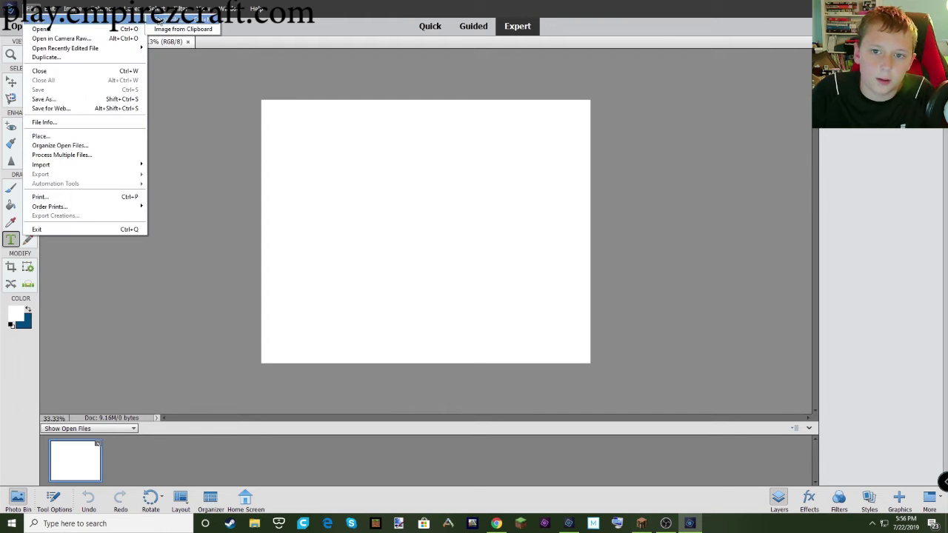
pyautogui.click(181, 17)
pyautogui.click(522, 154)
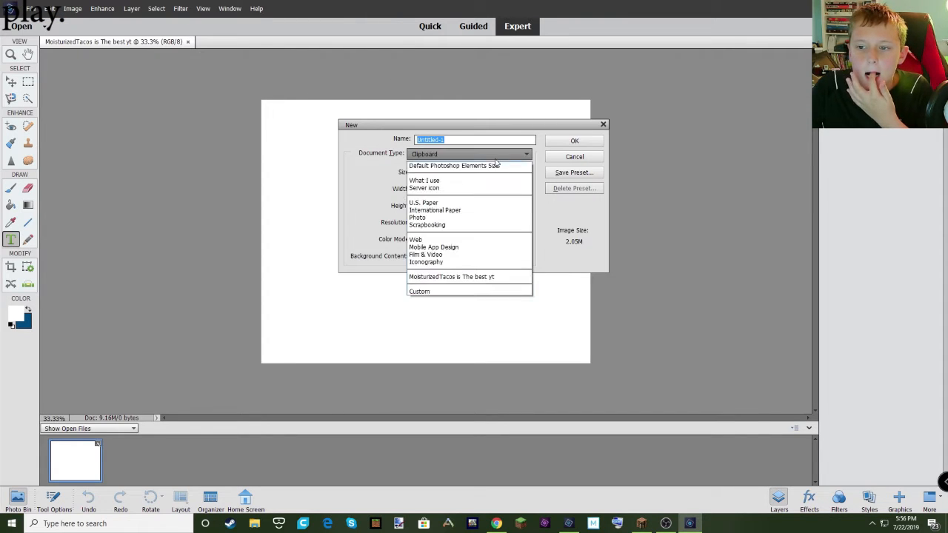
pyautogui.click(438, 185)
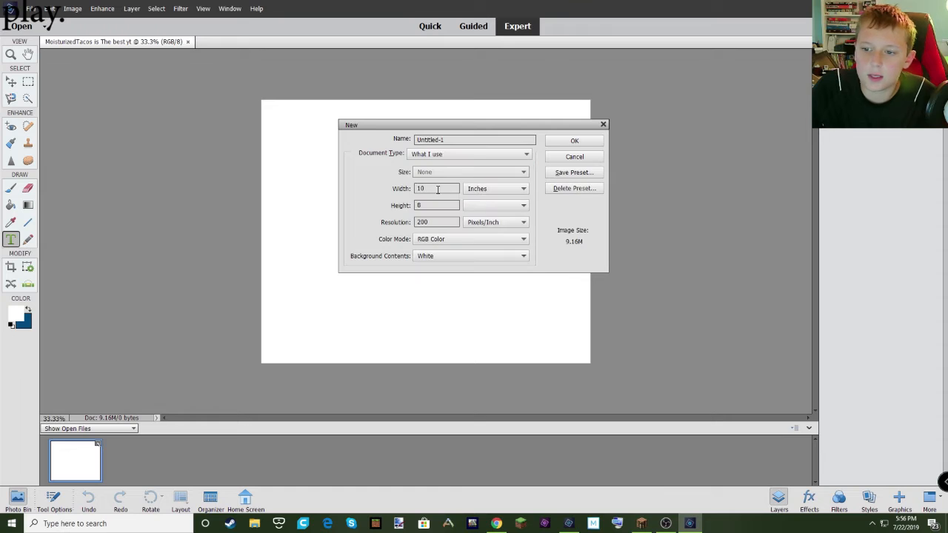
pyautogui.click(573, 172)
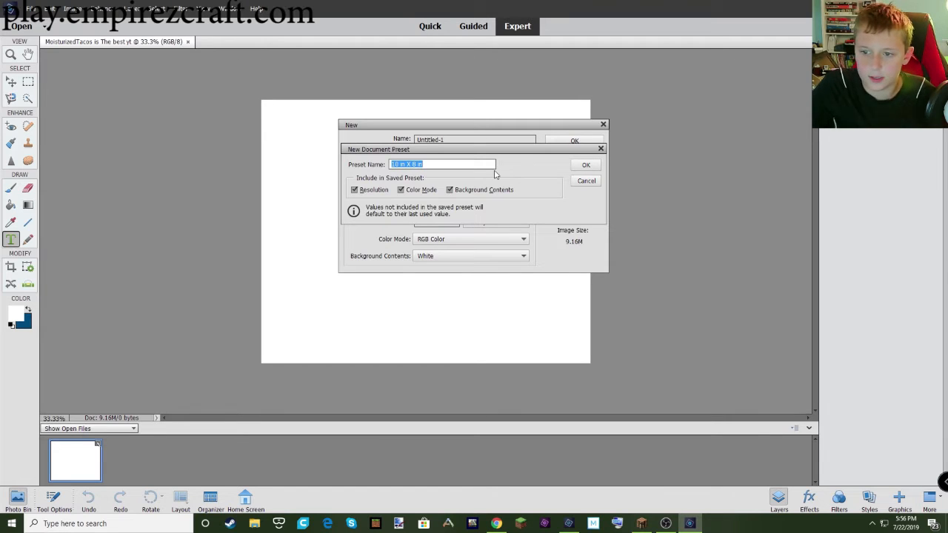
pyautogui.write("gkfdl;'ghjkfrg;hkfg;")
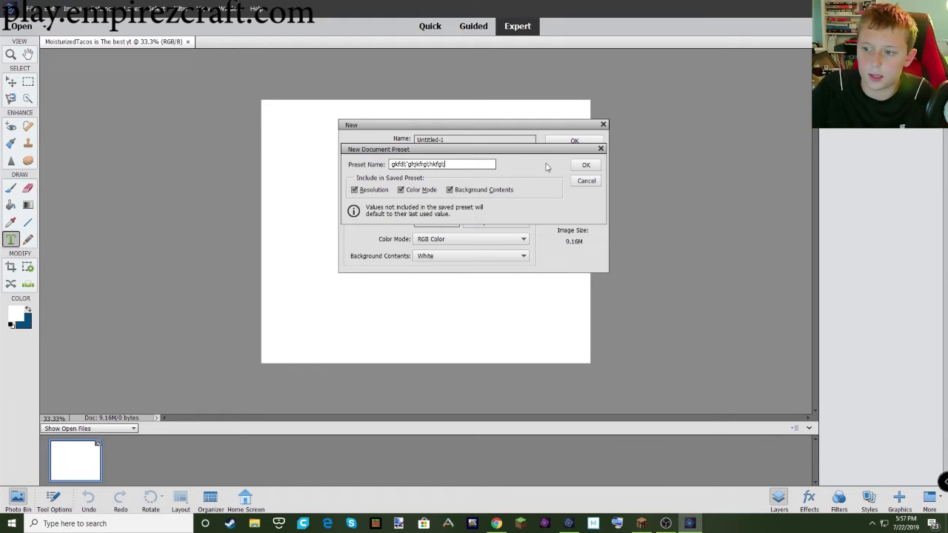
pyautogui.click(586, 181)
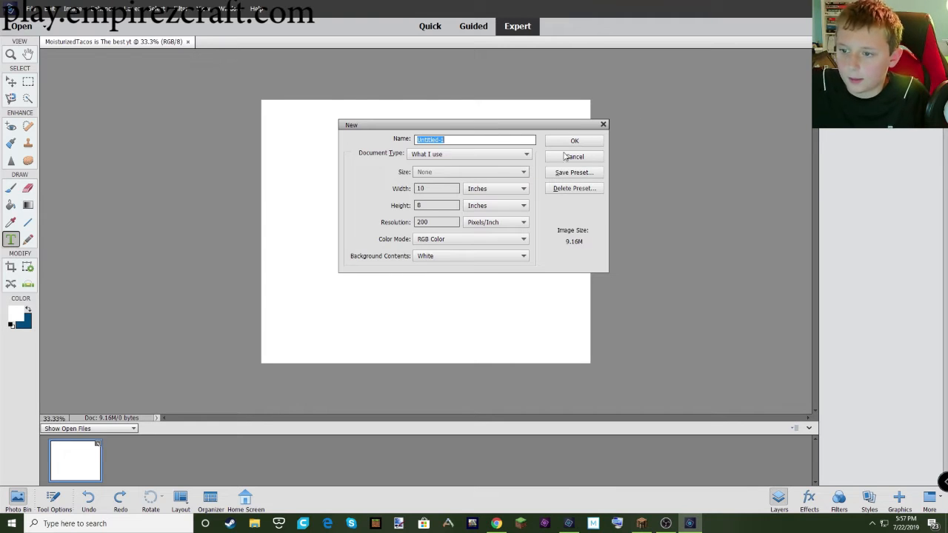
pyautogui.click(603, 124)
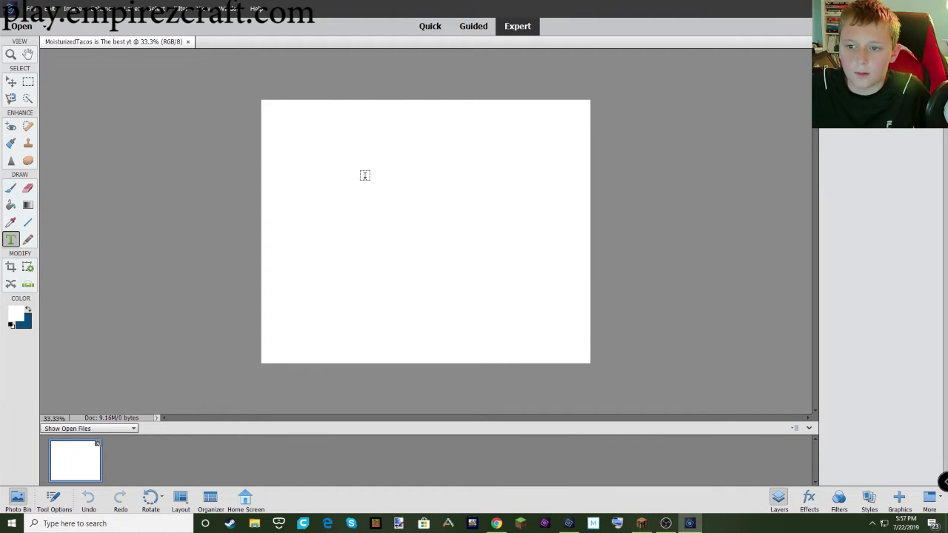
# - Paste the copied taco image onto the blank white canvas and move it slightly upward
pyautogui.click(374, 213)
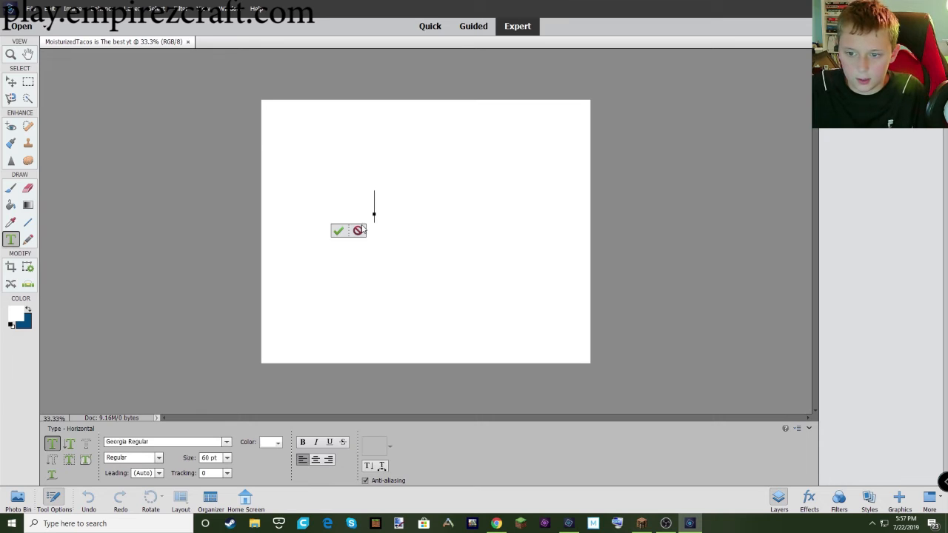
pyautogui.click(358, 231)
pyautogui.hotkey('ctrl', 'v')
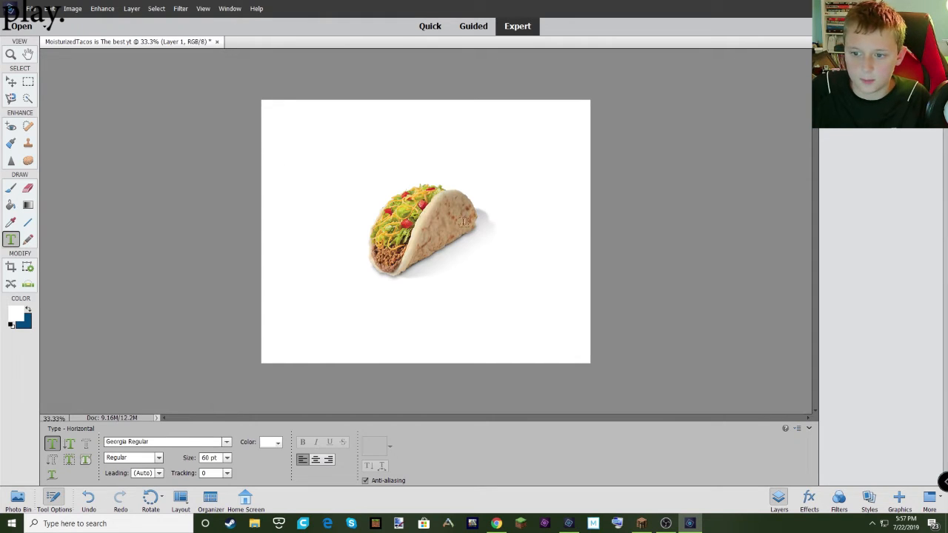
pyautogui.click(12, 82)
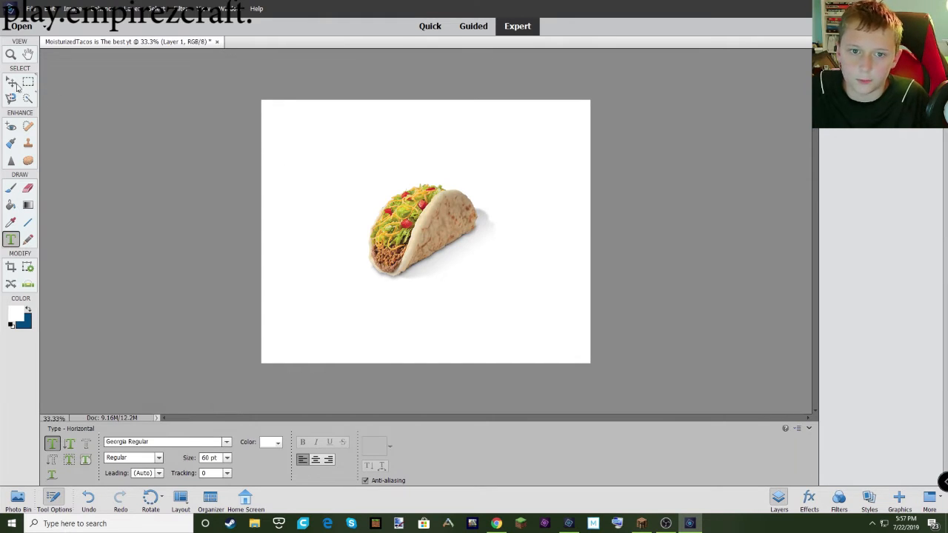
pyautogui.moveTo(426, 239); pyautogui.dragTo(423, 234)
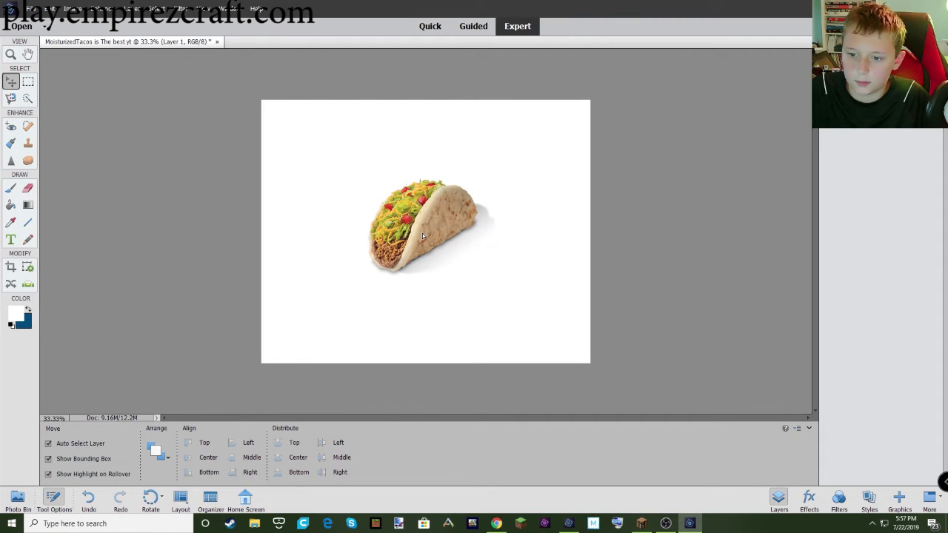
# - Outline the taco's filling with the Magnetic Lasso, delete it from the taco, and copy the selected area to a new layer
pyautogui.press('l')
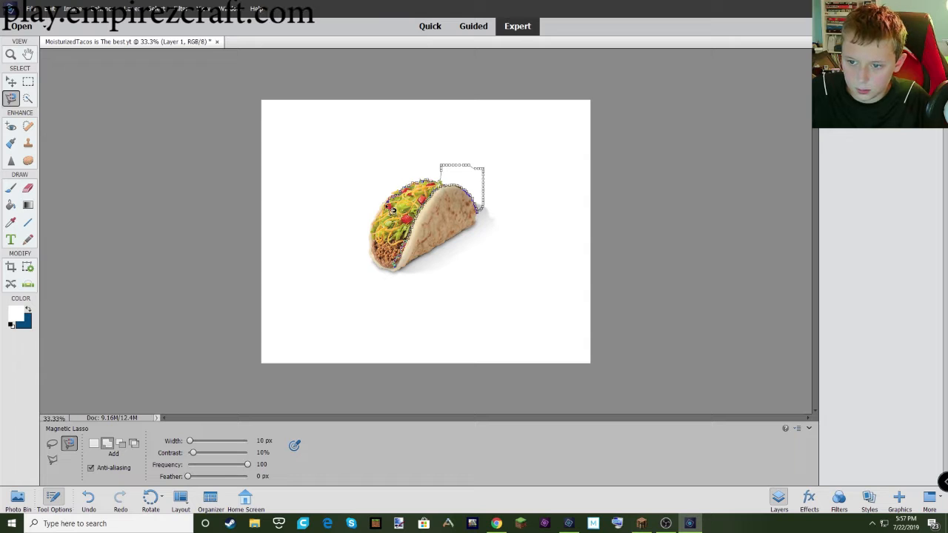
pyautogui.click(395, 268)
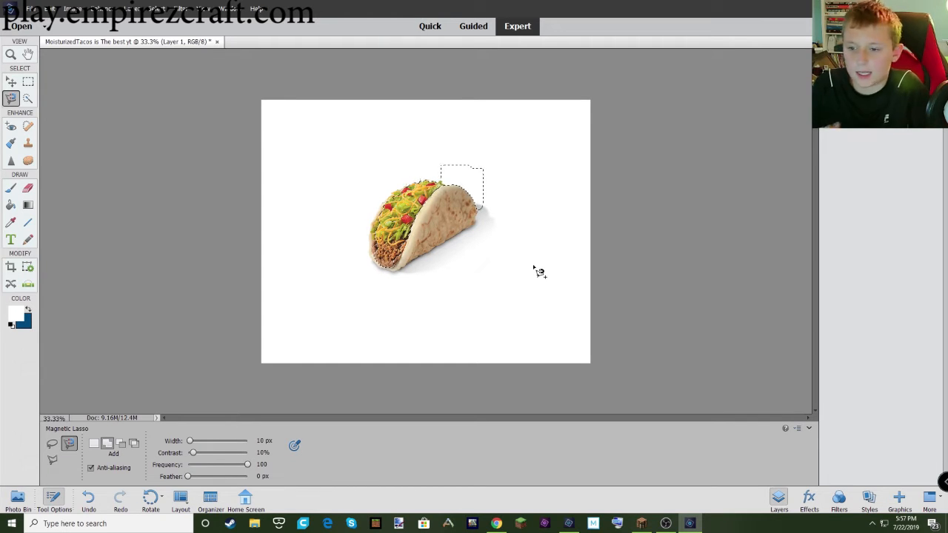
pyautogui.click(11, 82)
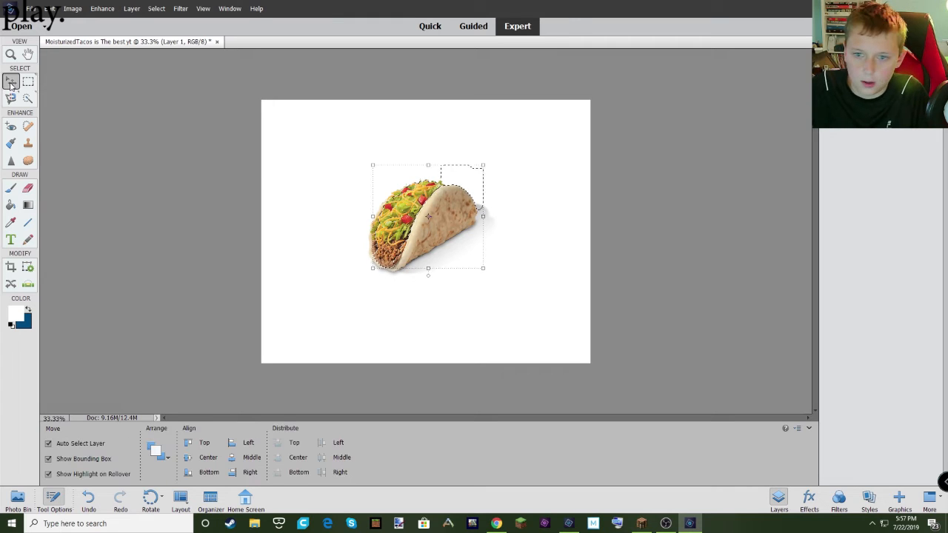
pyautogui.press('Delete')
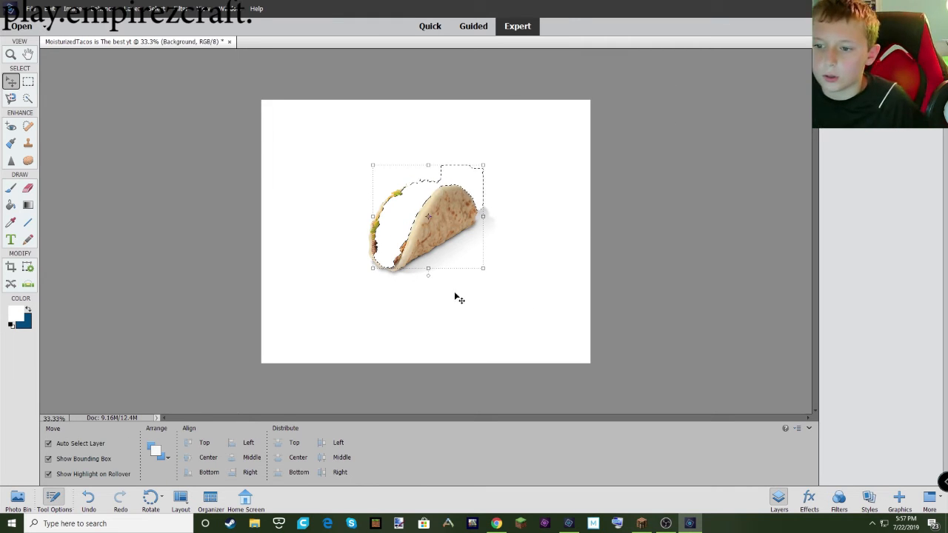
pyautogui.hotkey('ctrl', 'j')
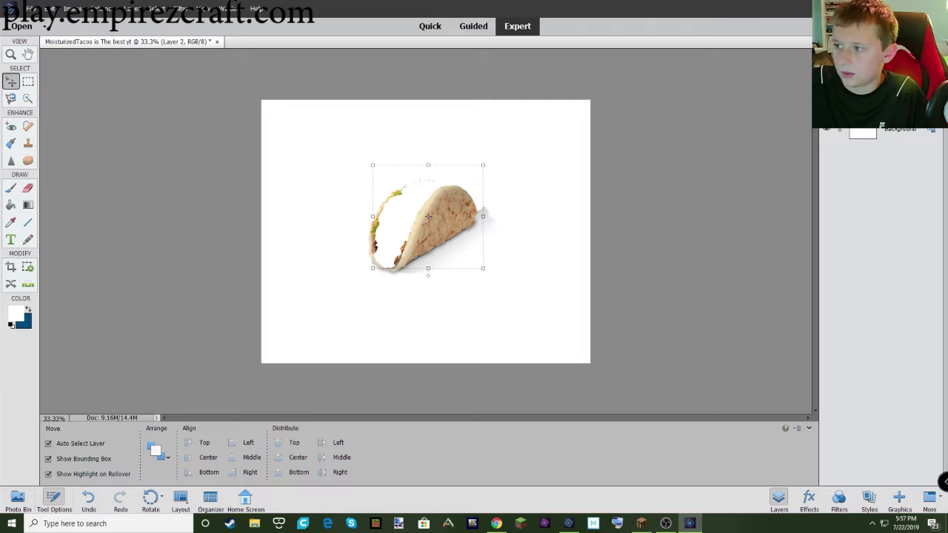
# - Undo the layer copy, the filling deletion and the lasso selection, and delete the whole taco from the canvas
pyautogui.hotkey('ctrl', 'z')
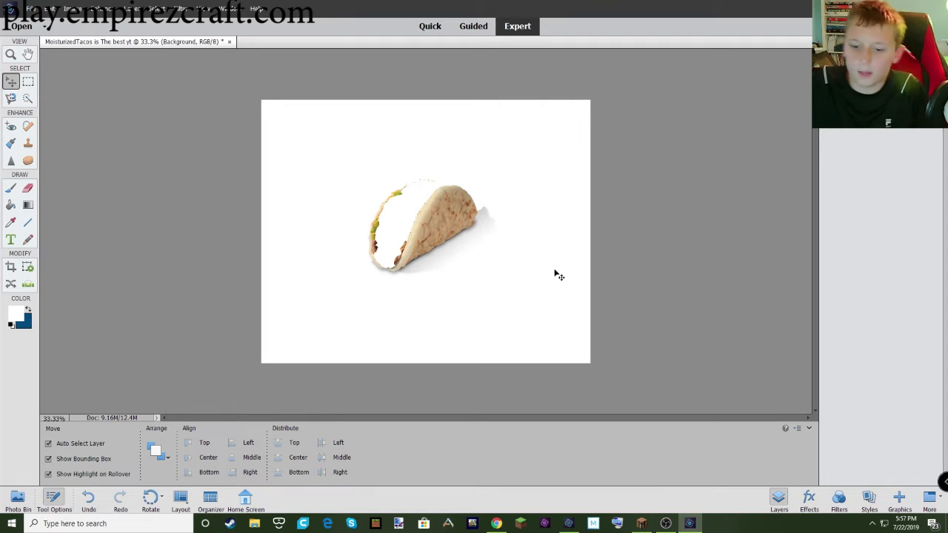
pyautogui.hotkey('ctrl', 'z')
pyautogui.hotkey('ctrl', 'z')
pyautogui.hotkey('ctrl', 'z')
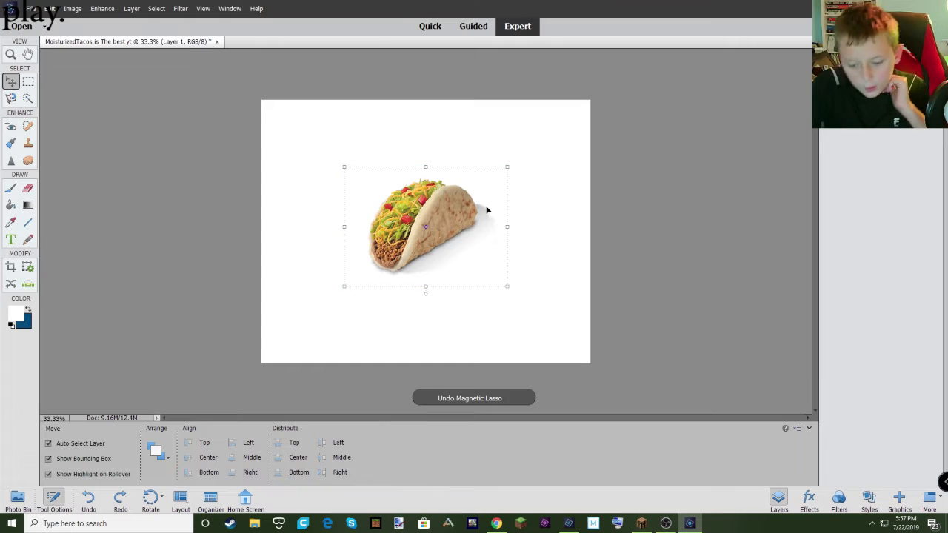
pyautogui.press('Delete')
pyautogui.click(454, 193)
# - Clear the open windows off the desktop and open Tpewserpie.psd from the Adobe photoshop folder in Photoshop Elements as an example
pyautogui.hotkey('alt', 'Tab')
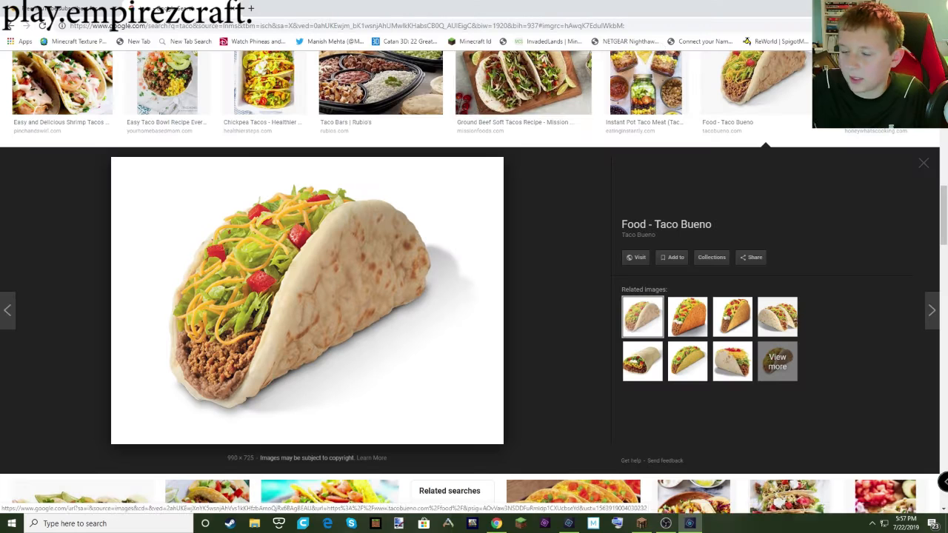
pyautogui.click(891, 7)
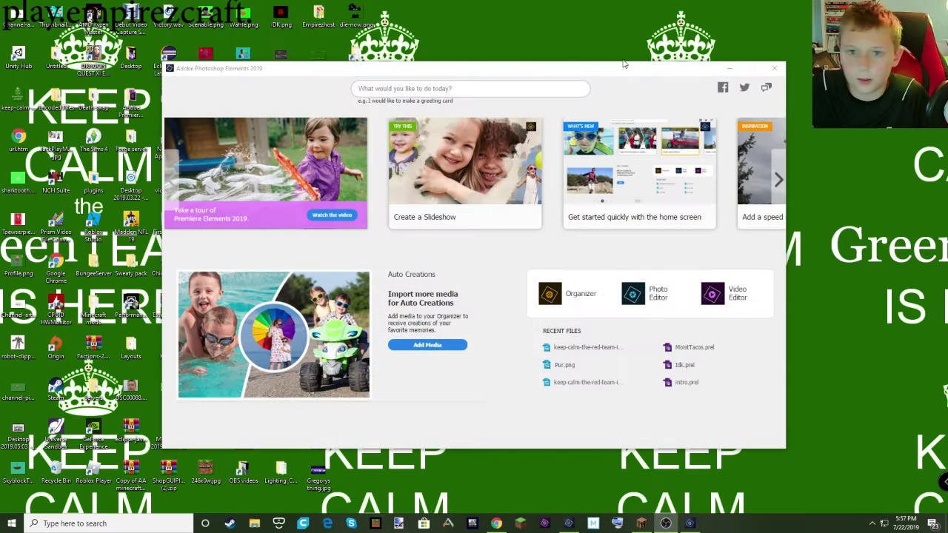
pyautogui.click(726, 72)
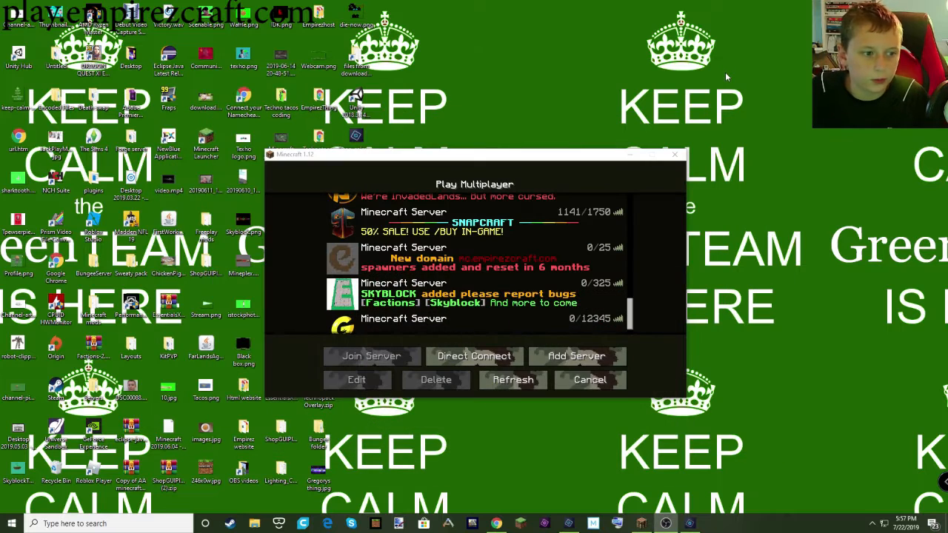
pyautogui.click(630, 155)
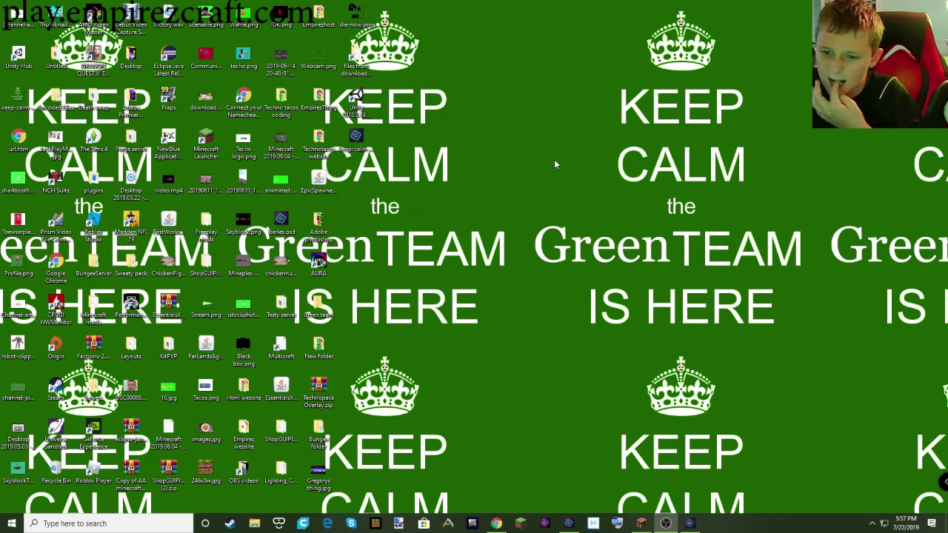
pyautogui.doubleClick(322, 218)
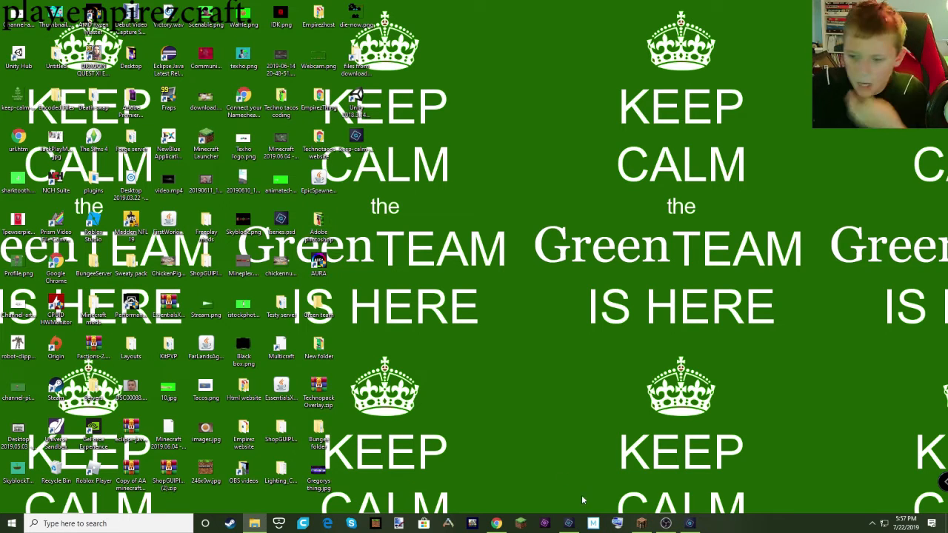
pyautogui.click(690, 524)
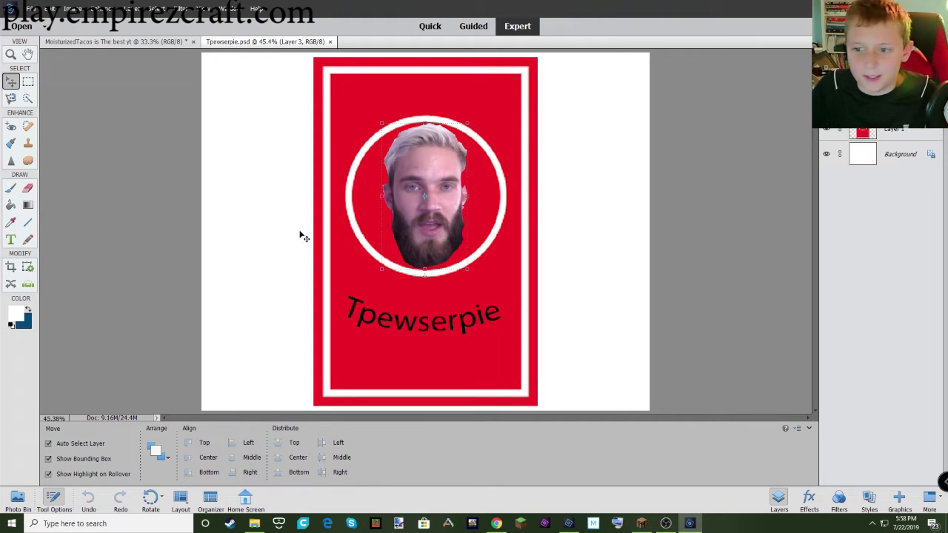
pyautogui.click(585, 305)
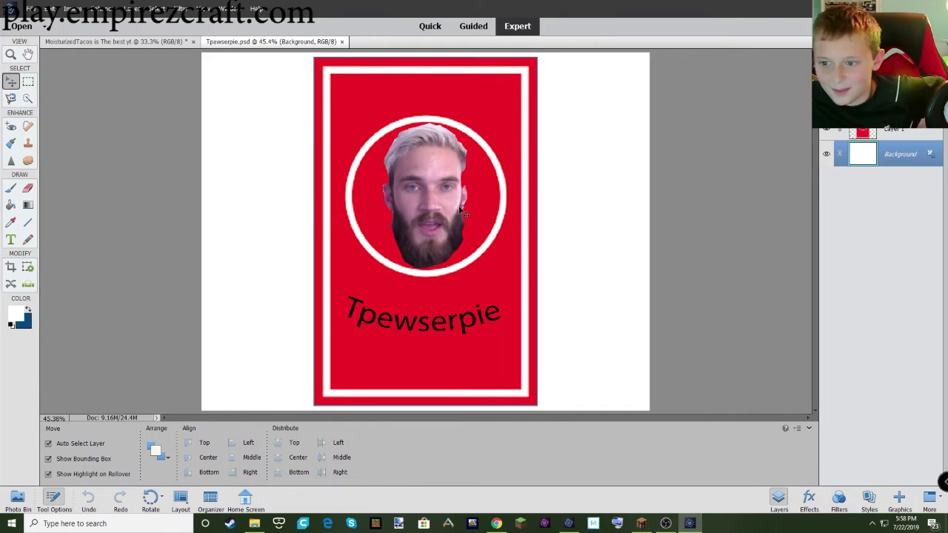
# - Return to the blank canvas document, and in a new Chrome tab search Google Images for "tseries logo"
pyautogui.click(118, 42)
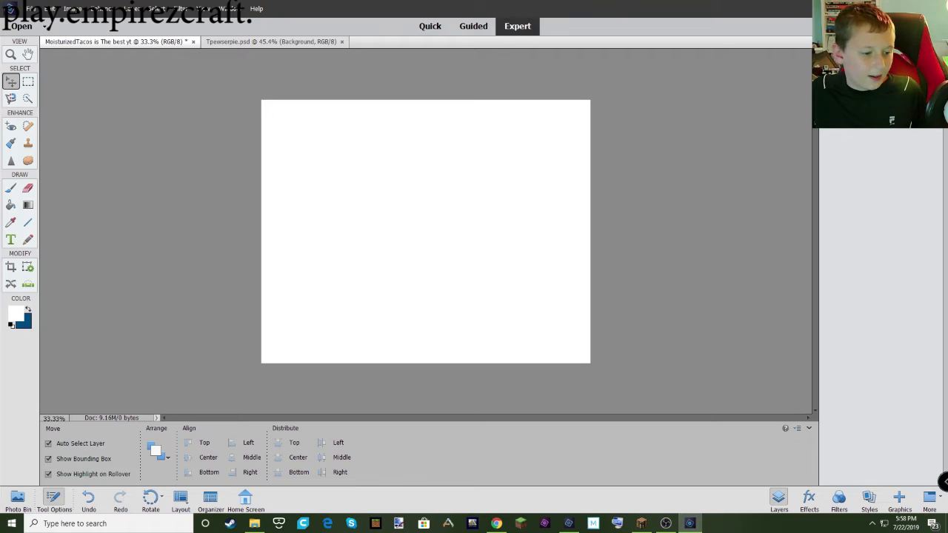
pyautogui.click(497, 524)
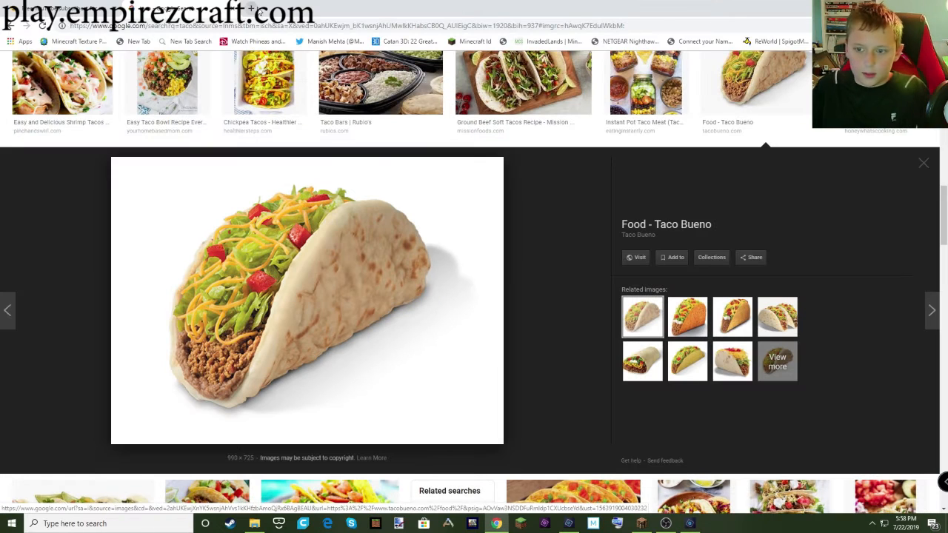
pyautogui.click(251, 8)
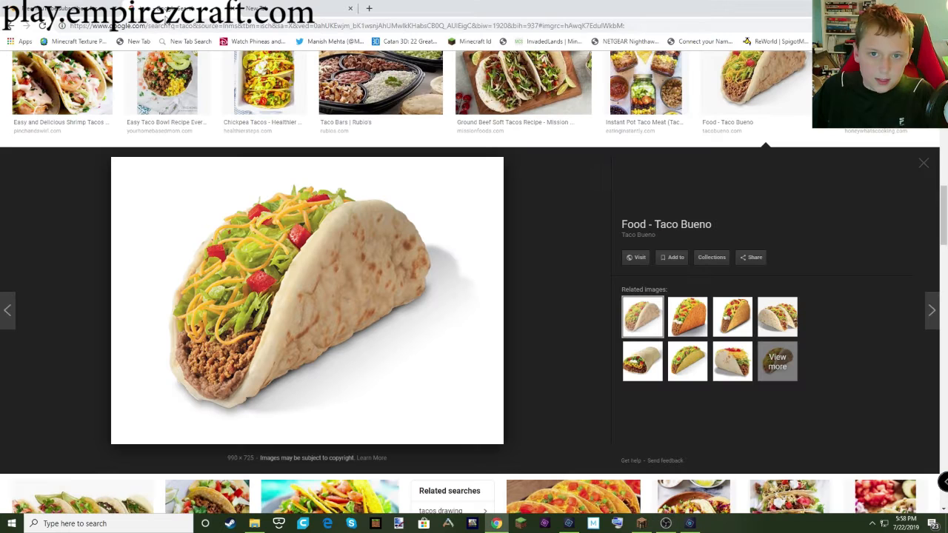
pyautogui.write('ts')
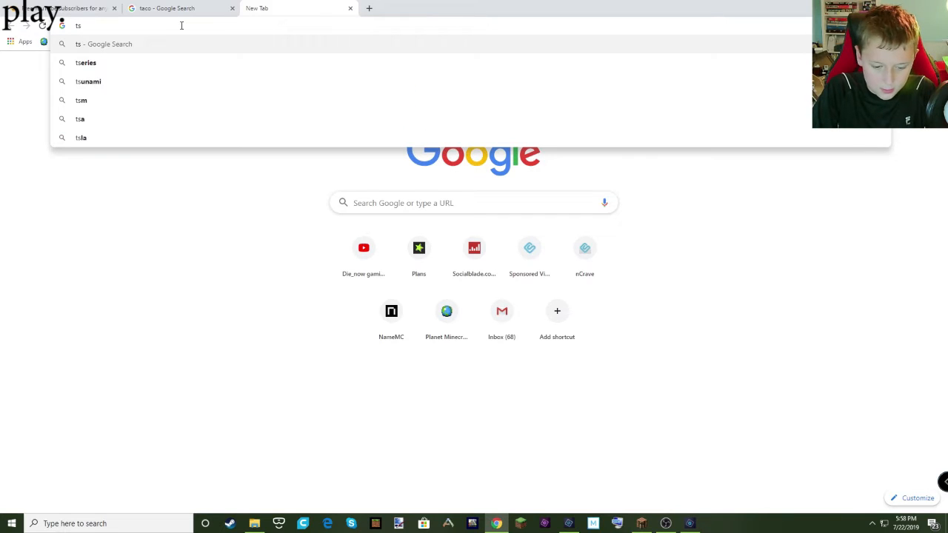
pyautogui.write('eries logo')
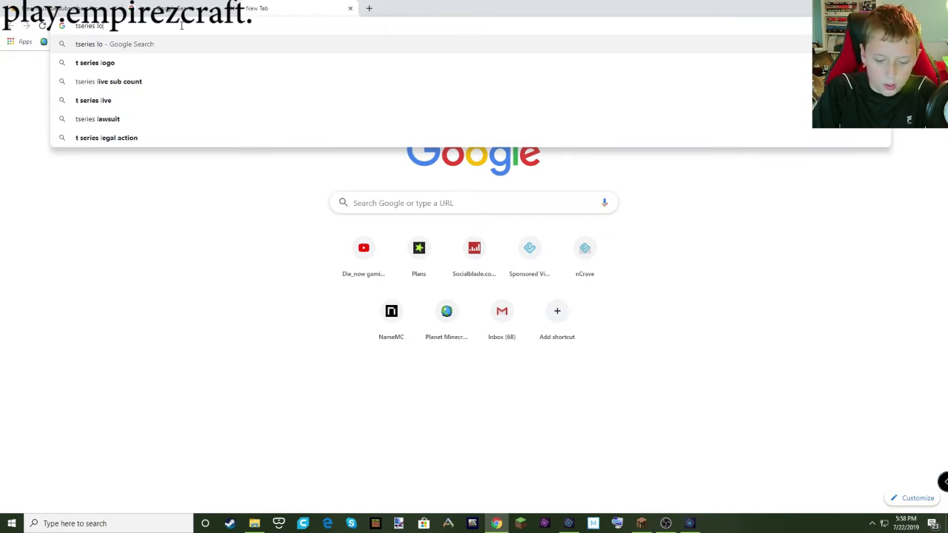
pyautogui.press('Return')
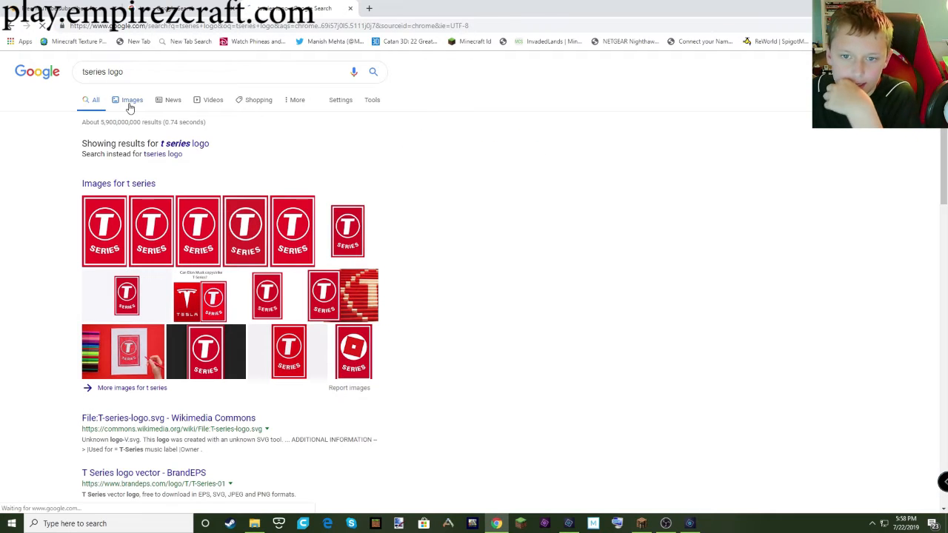
pyautogui.click(129, 99)
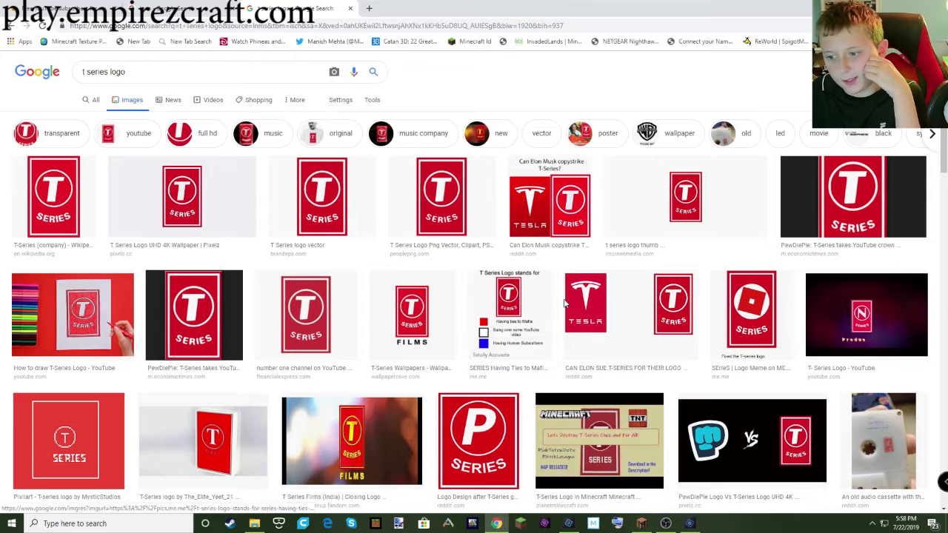
# - Copy the T-Series logo image with the dark background and paste it onto the blank canvas in Photoshop Elements
pyautogui.click(213, 317)
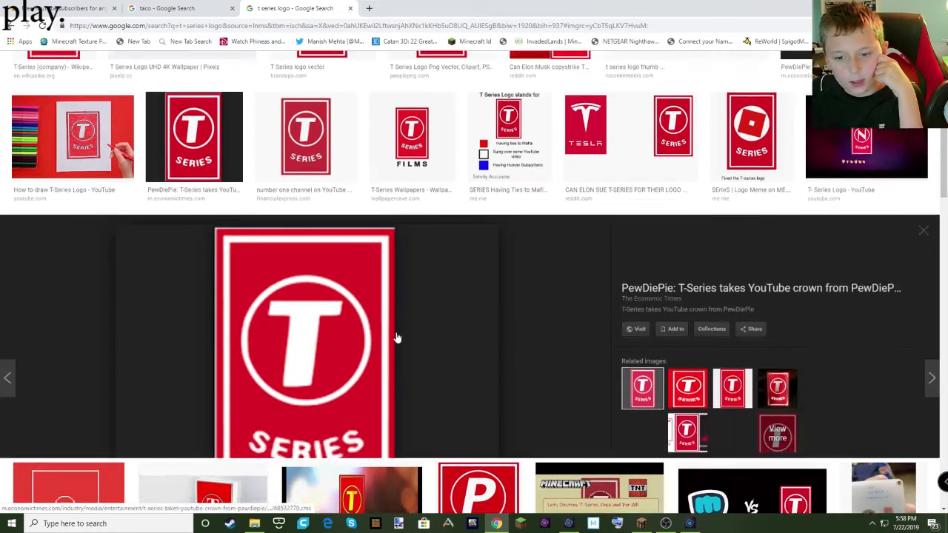
pyautogui.rightClick(306, 321)
pyautogui.click(334, 420)
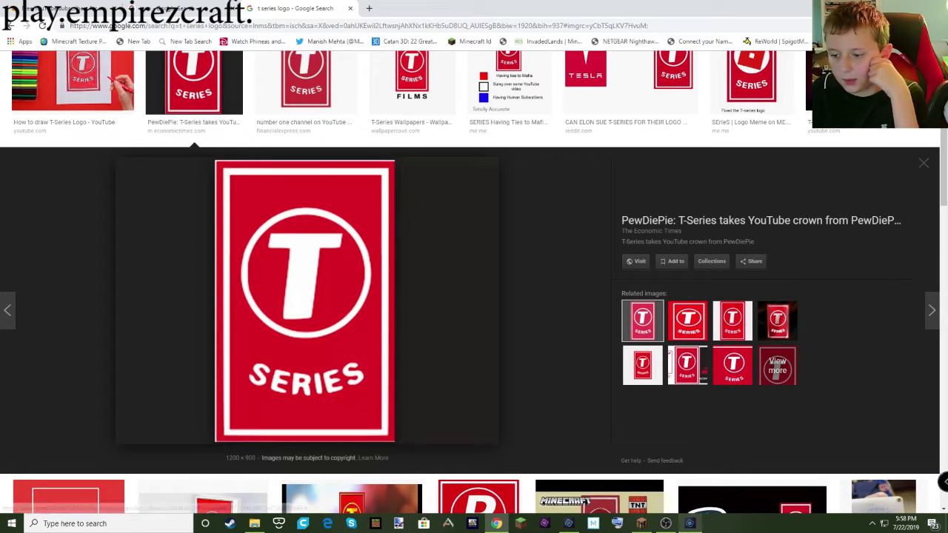
pyautogui.hotkey('alt', 'Tab')
pyautogui.hotkey('ctrl', 'v')
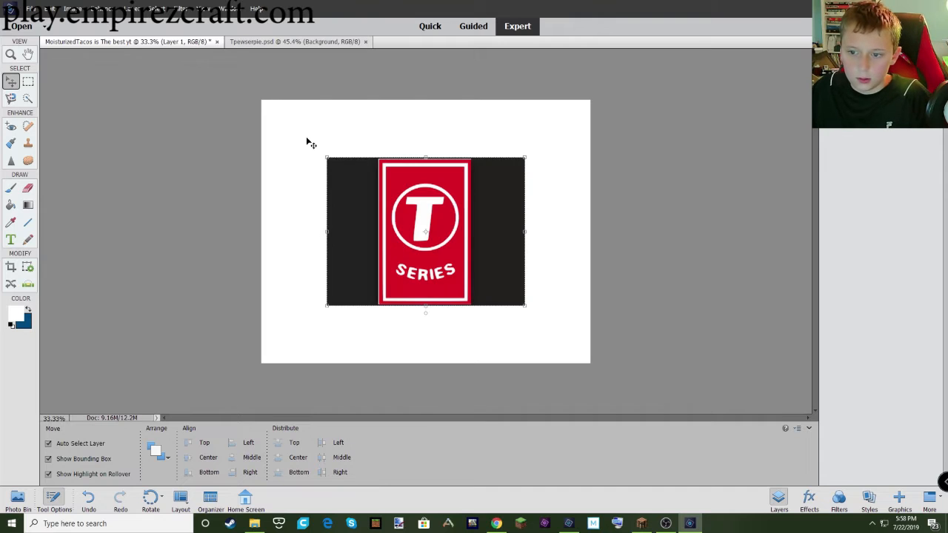
# - Enlarge the pasted T-Series image proportionally to 181.40% and position it so that it covers the whole canvas
pyautogui.moveTo(522, 304); pyautogui.dragTo(592, 360)
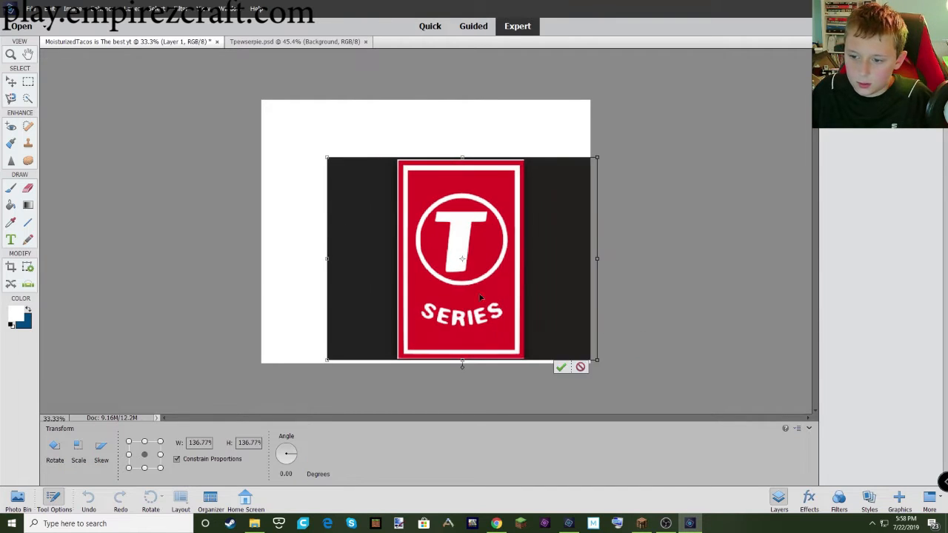
pyautogui.moveTo(478, 293); pyautogui.dragTo(406, 236)
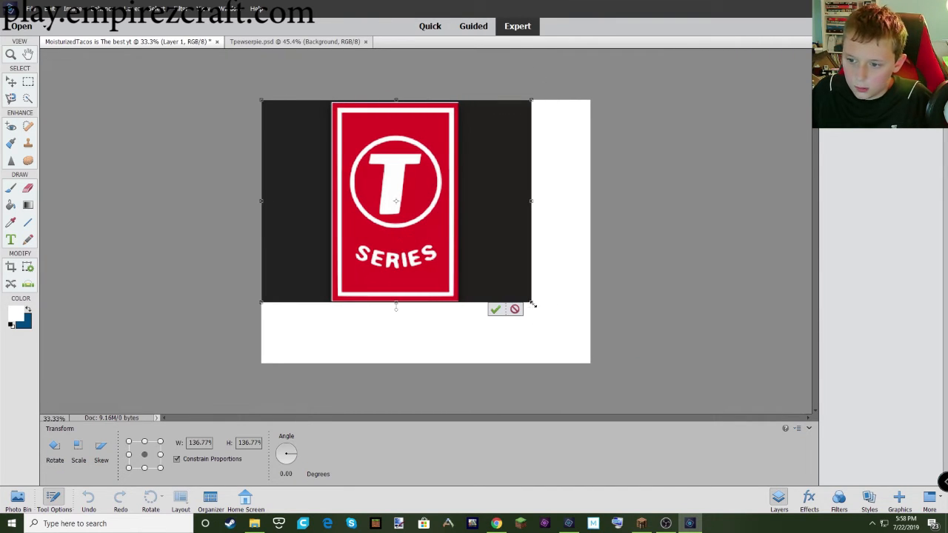
pyautogui.moveTo(532, 304); pyautogui.dragTo(600, 355)
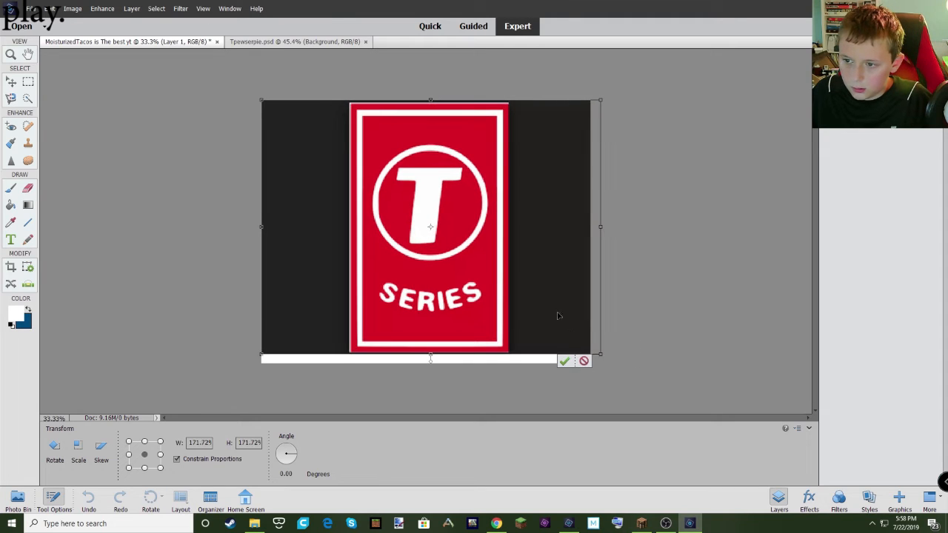
pyautogui.moveTo(567, 298); pyautogui.dragTo(532, 285)
pyautogui.moveTo(567, 341); pyautogui.dragTo(586, 356)
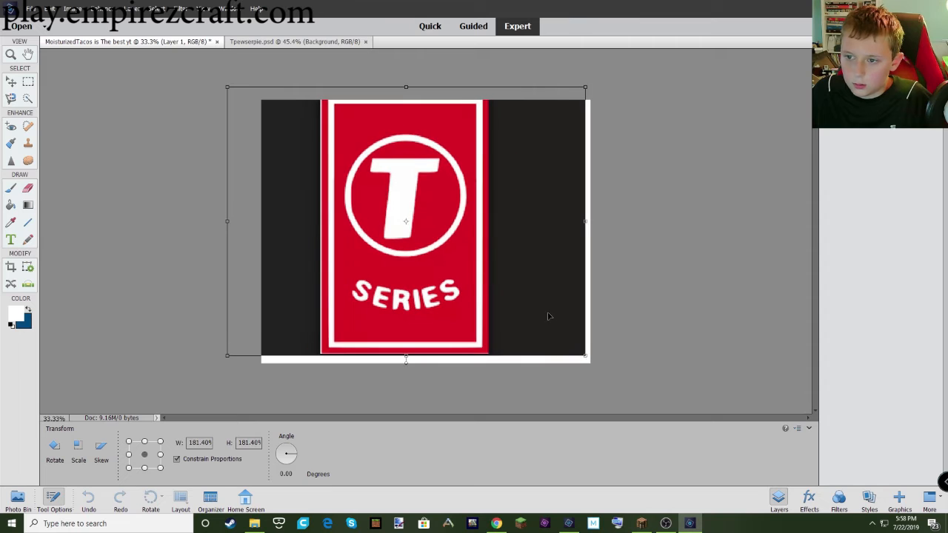
pyautogui.moveTo(549, 317); pyautogui.dragTo(553, 324)
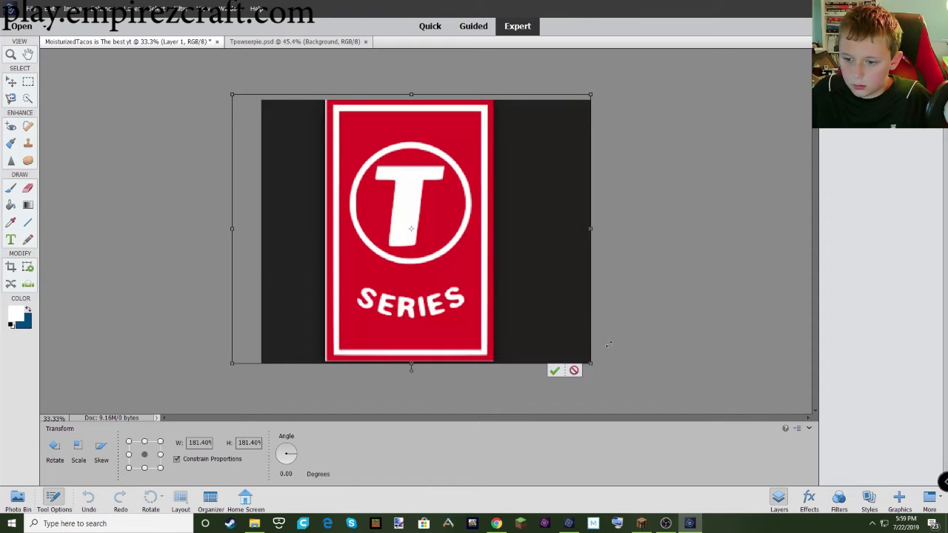
pyautogui.click(553, 371)
# - Centre the T-Series logo horizontally on the canvas and merge its layer into the background
pyautogui.hotkey('ctrl', 'e')
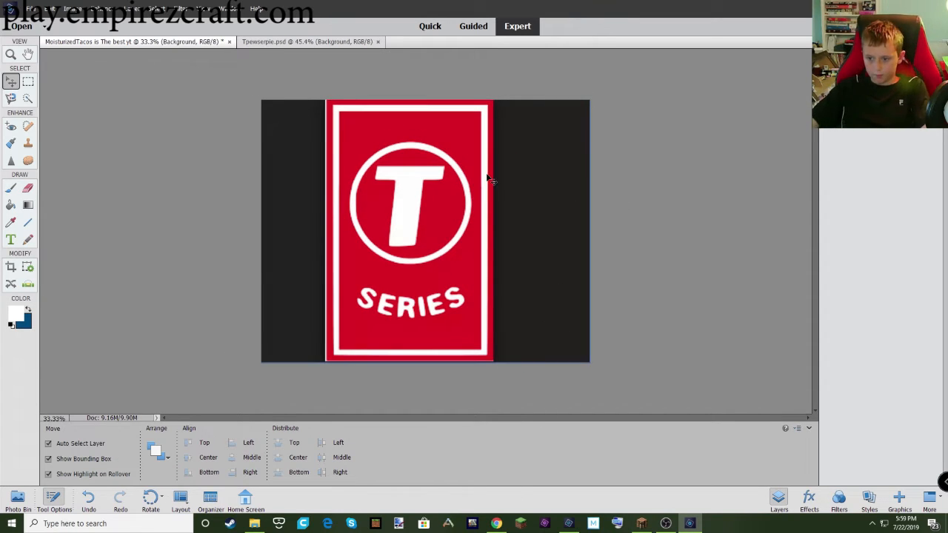
pyautogui.hotkey('ctrl', 'z')
pyautogui.moveTo(449, 179); pyautogui.dragTo(465, 183)
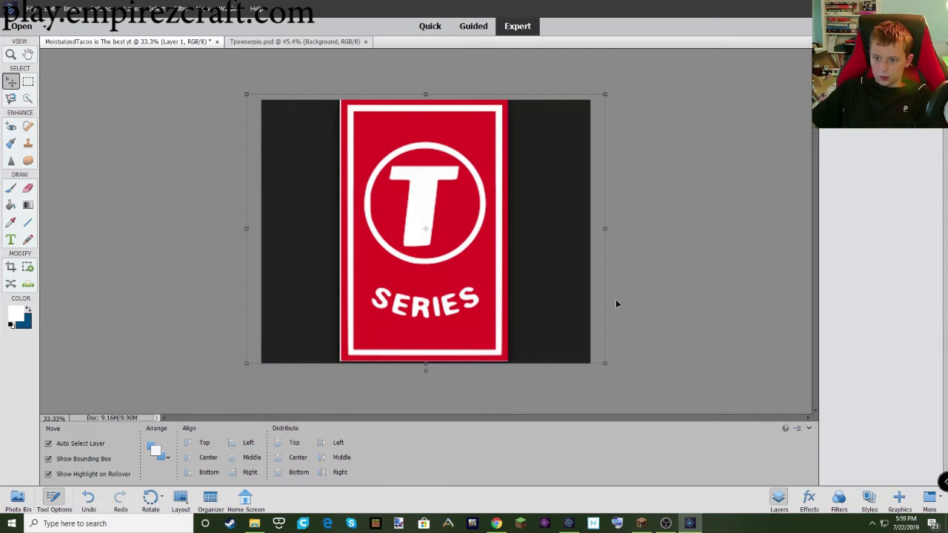
pyautogui.hotkey('ctrl', 'e')
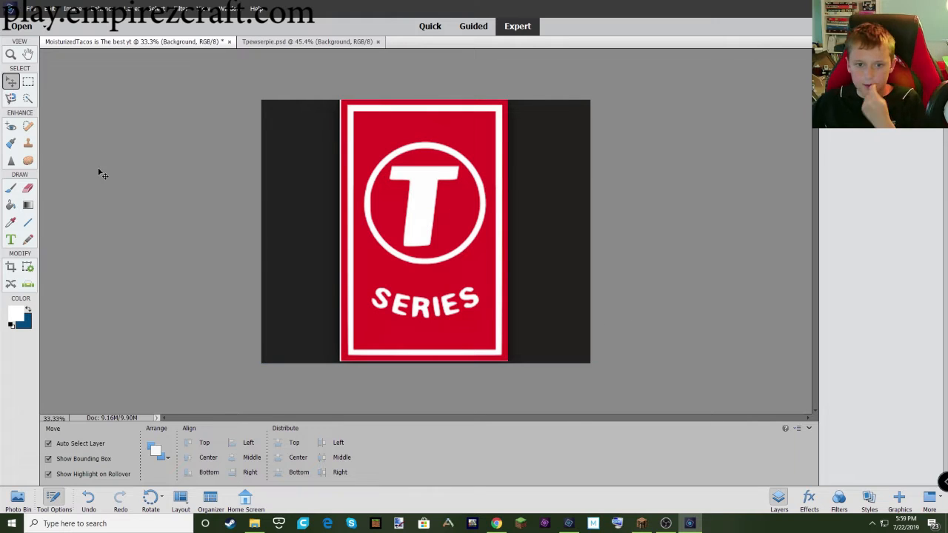
# - Sample the logo's red as the foreground colour with the Color Picker tool and activate the Brush
pyautogui.click(10, 222)
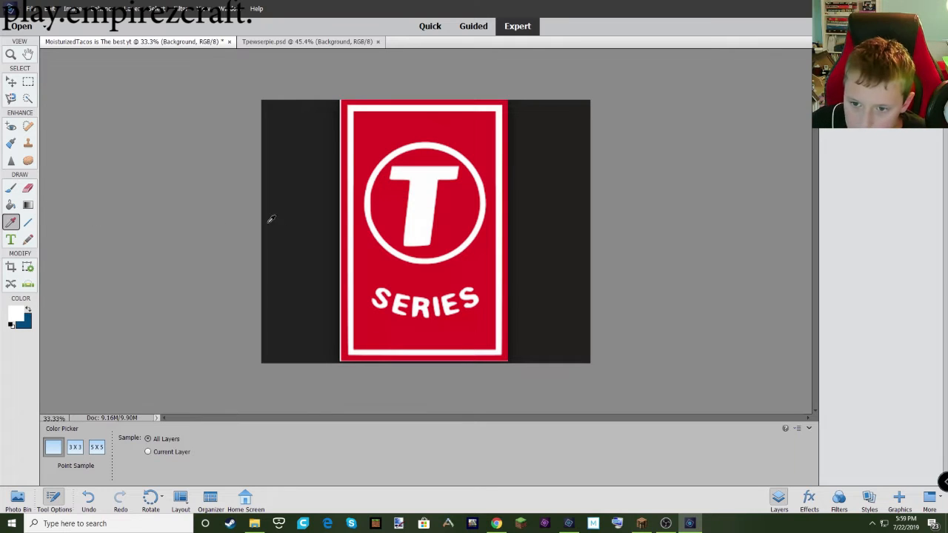
pyautogui.click(298, 218)
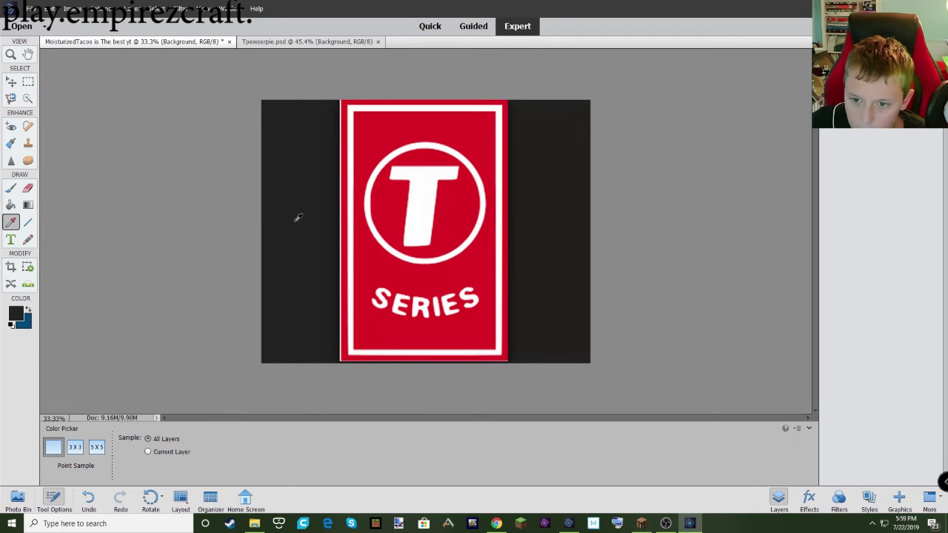
pyautogui.click(412, 271)
pyautogui.click(10, 188)
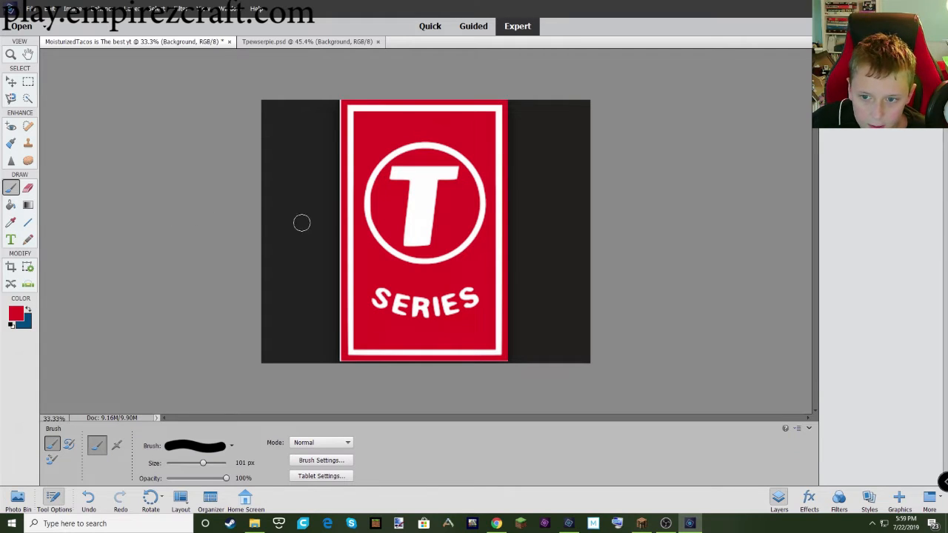
# - Undo the merge of the logo layer and paint over the white T inside the circle with the red 101 px brush
pyautogui.rightClick(600, 154)
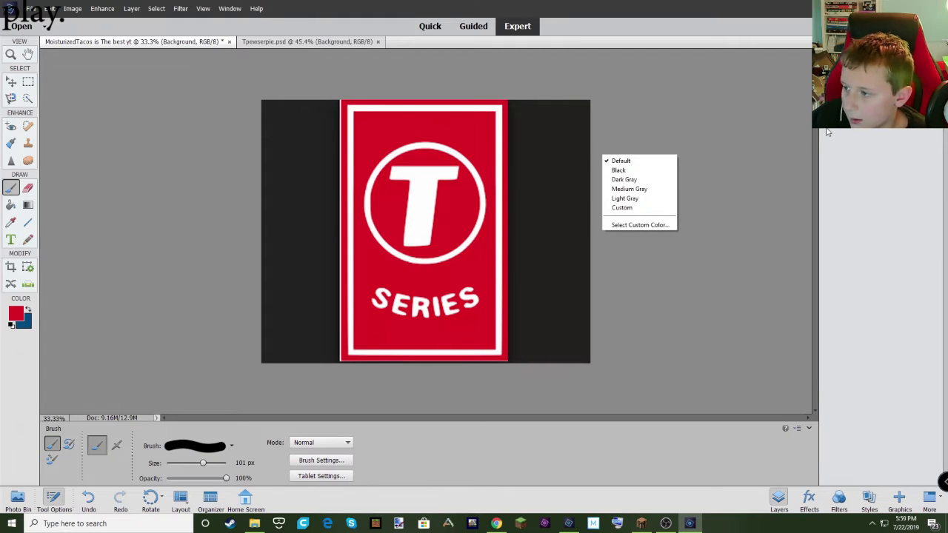
pyautogui.click(830, 177)
pyautogui.hotkey('ctrl', 'z')
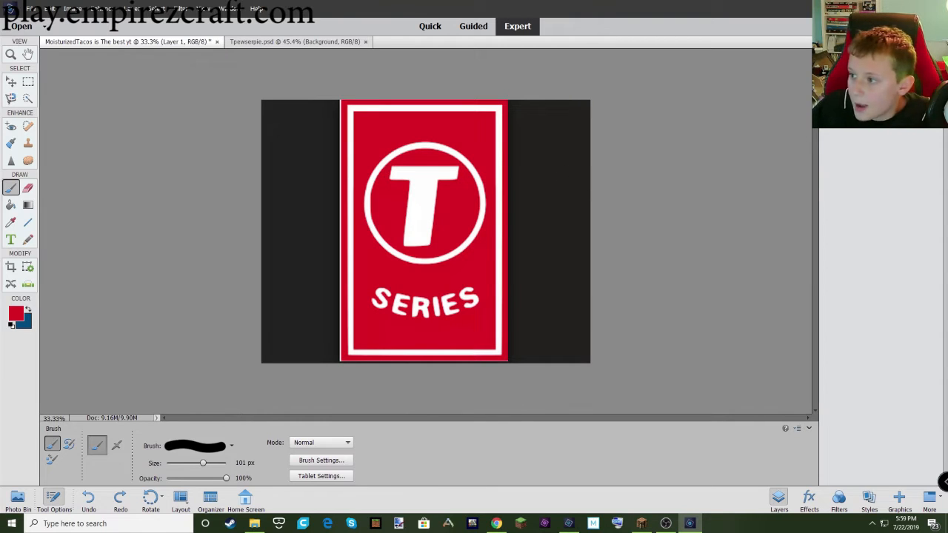
pyautogui.moveTo(424, 227)
pyautogui.mouseDown()
pyautogui.moveTo(428, 200)
pyautogui.moveTo(411, 210)
pyautogui.moveTo(424, 200)
pyautogui.moveTo(415, 187)
pyautogui.moveTo(435, 184)
pyautogui.moveTo(397, 173)
pyautogui.moveTo(450, 173)
pyautogui.mouseUp()
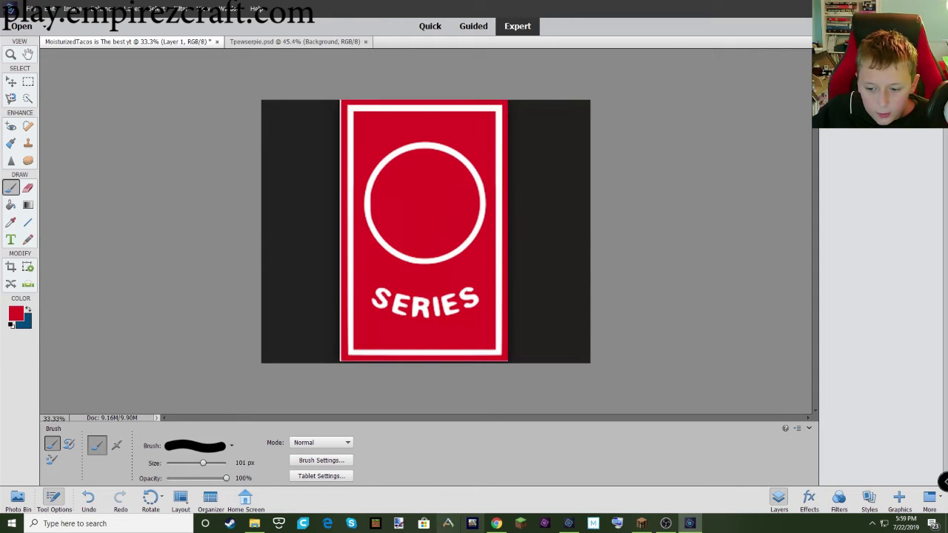
# - Switch to Chrome and search Google Images for "pewdiepie" in a new tab
pyautogui.click(496, 523)
pyautogui.doubleClick(366, 8)
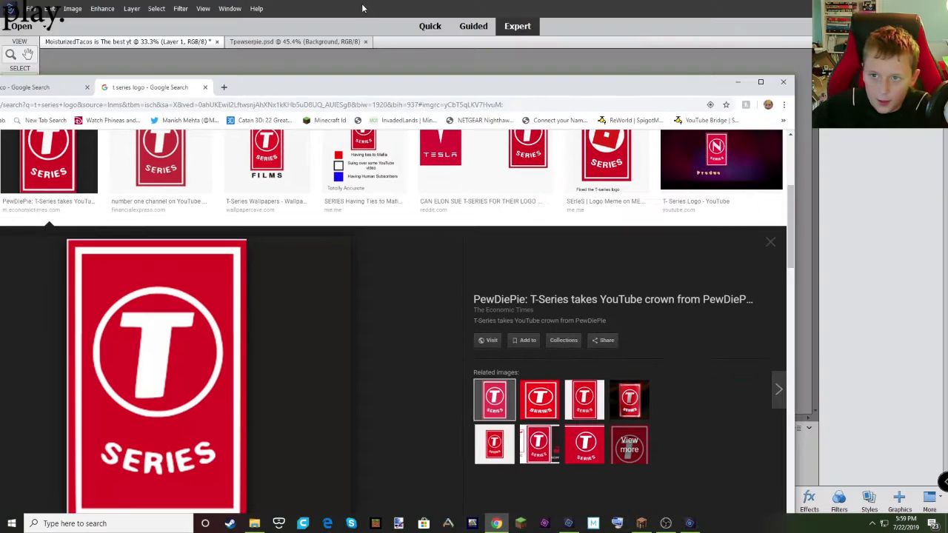
pyautogui.click(761, 81)
pyautogui.click(368, 8)
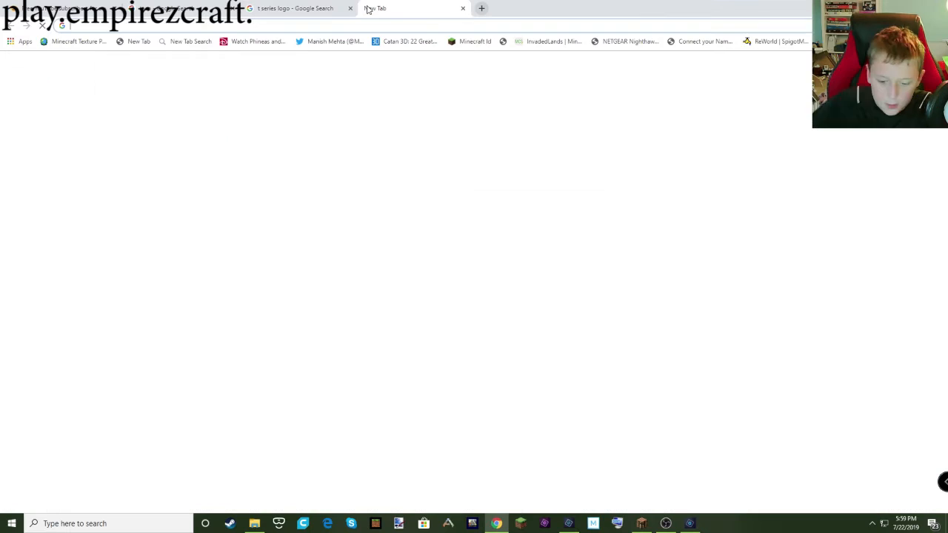
pyautogui.write('pewdierp')
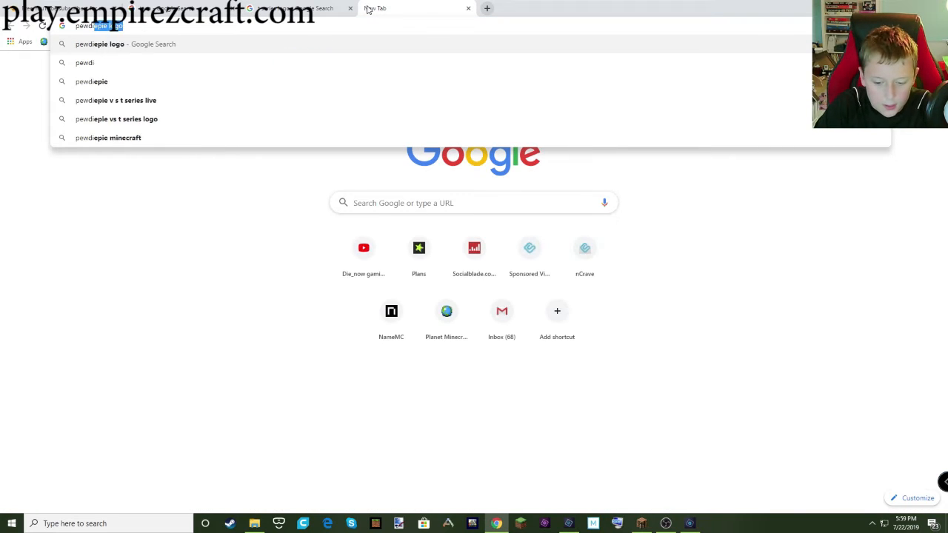
pyautogui.press('BackSpace')
pyautogui.press('BackSpace')
pyautogui.write('p')
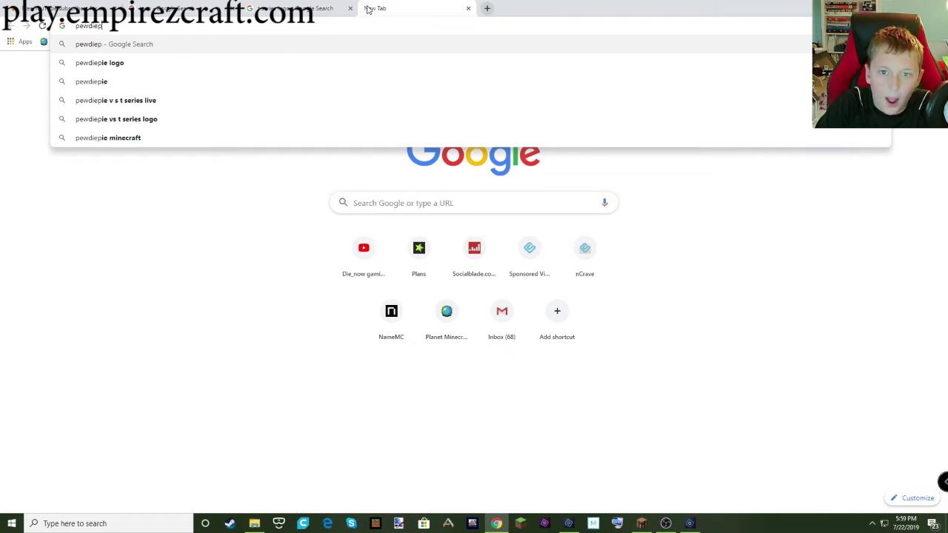
pyautogui.write('ie fac')
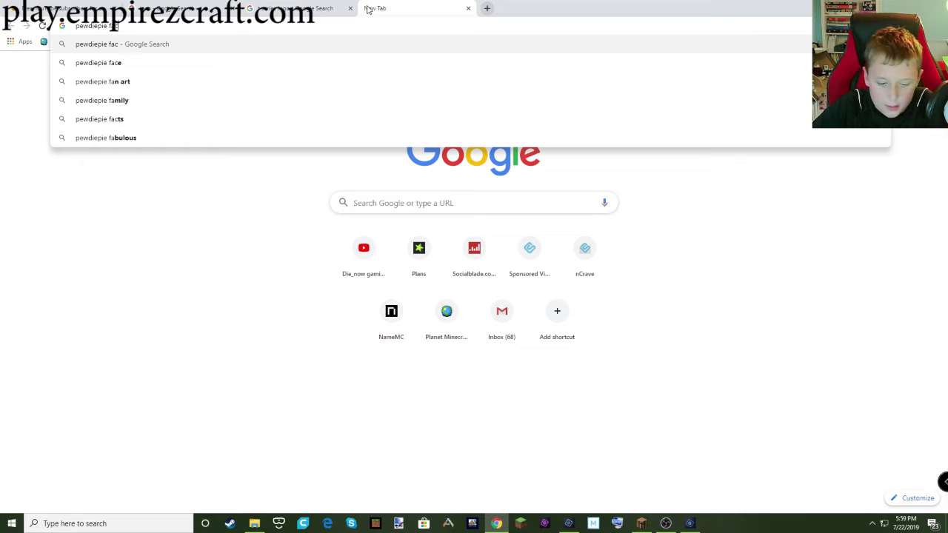
pyautogui.press('BackSpace')
pyautogui.press('BackSpace')
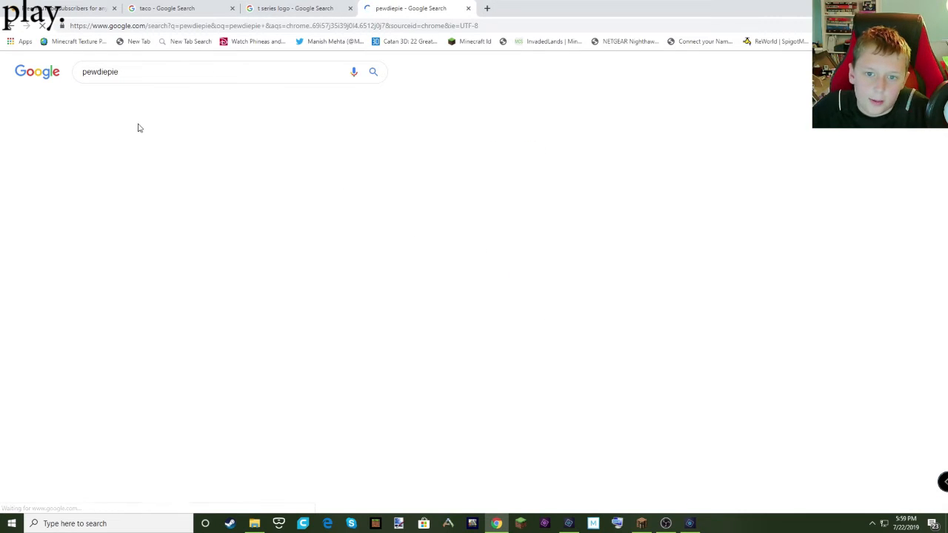
pyautogui.click(128, 100)
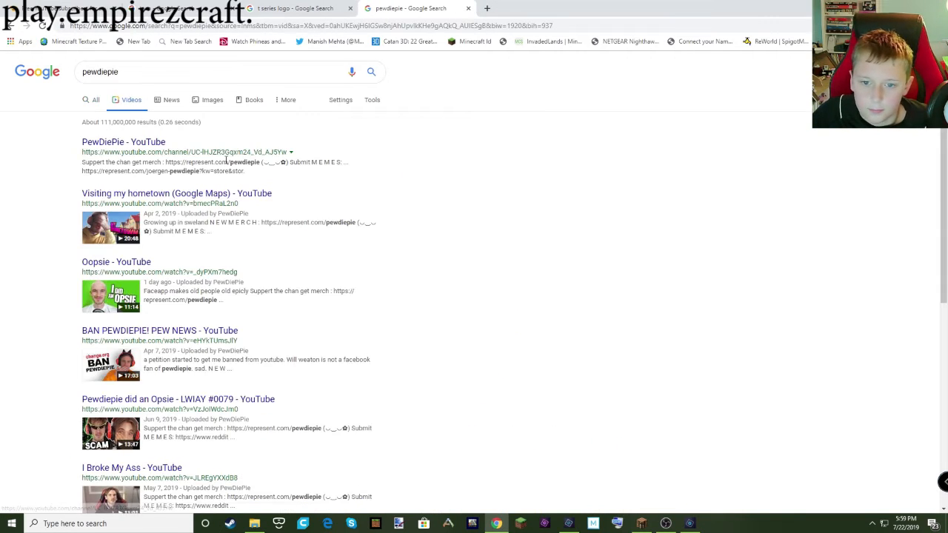
pyautogui.click(170, 104)
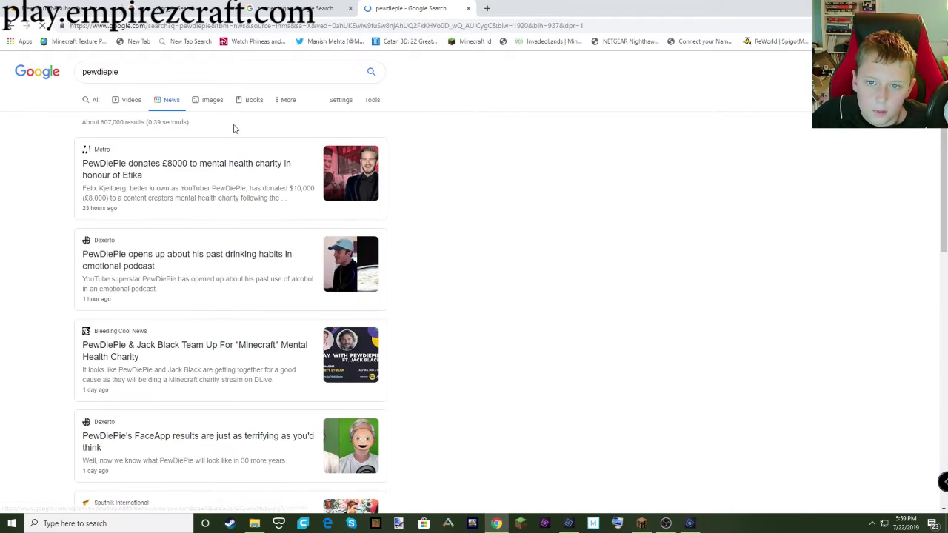
pyautogui.click(210, 109)
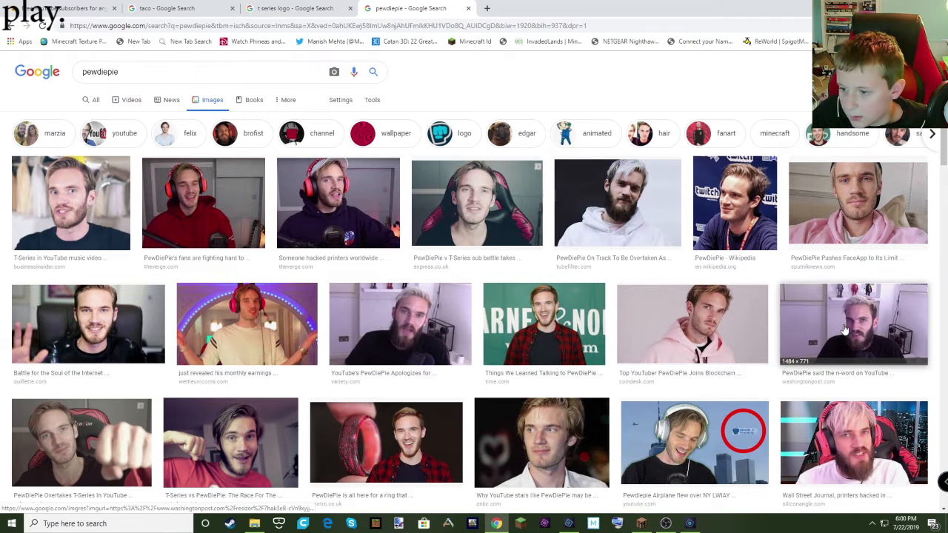
# - Copy the photo of PewDiePie in a red plaid shirt against a green wall and switch back to Photoshop Elements
pyautogui.click(544, 326)
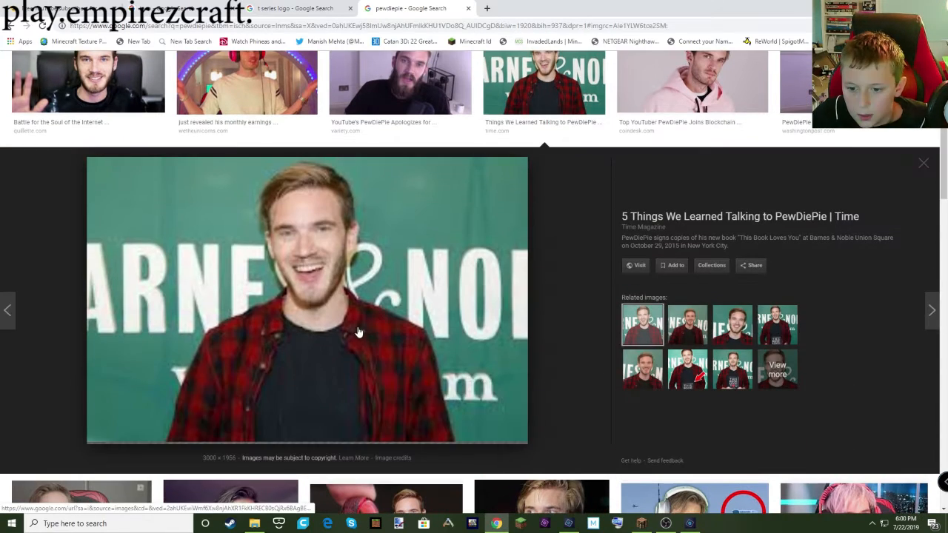
pyautogui.rightClick(356, 332)
pyautogui.click(382, 431)
pyautogui.click(690, 523)
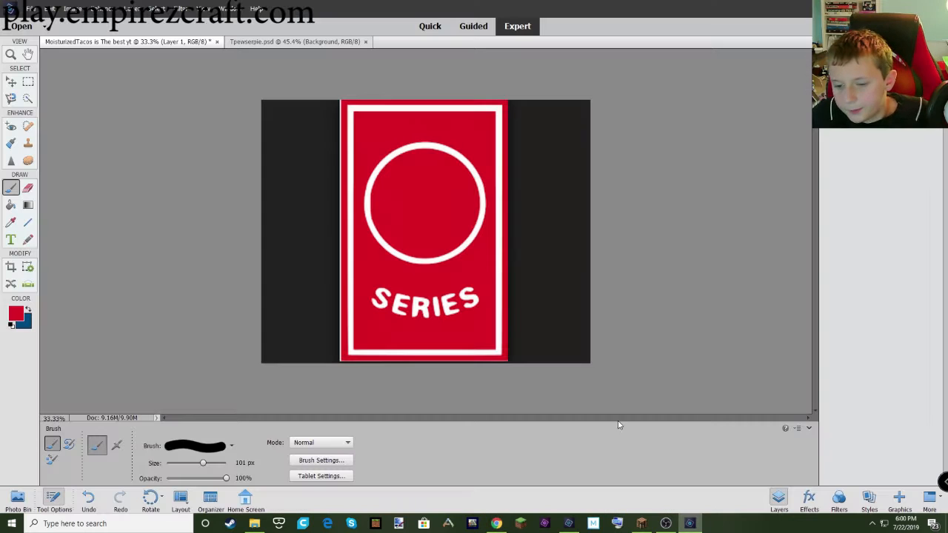
# - Paste the copied photo onto the logo, scale it to 62.96% and position it with the head over the circle
pyautogui.click(11, 82)
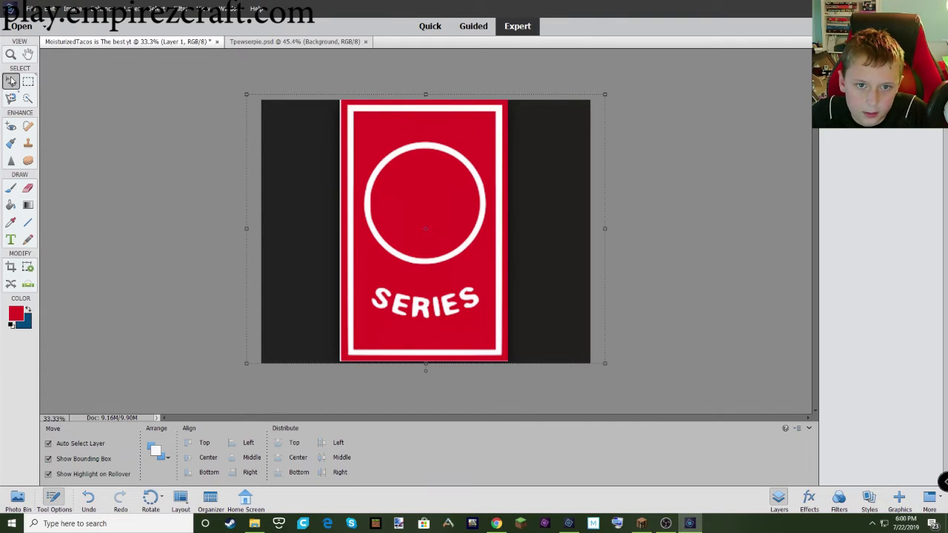
pyautogui.hotkey('ctrl', 'v')
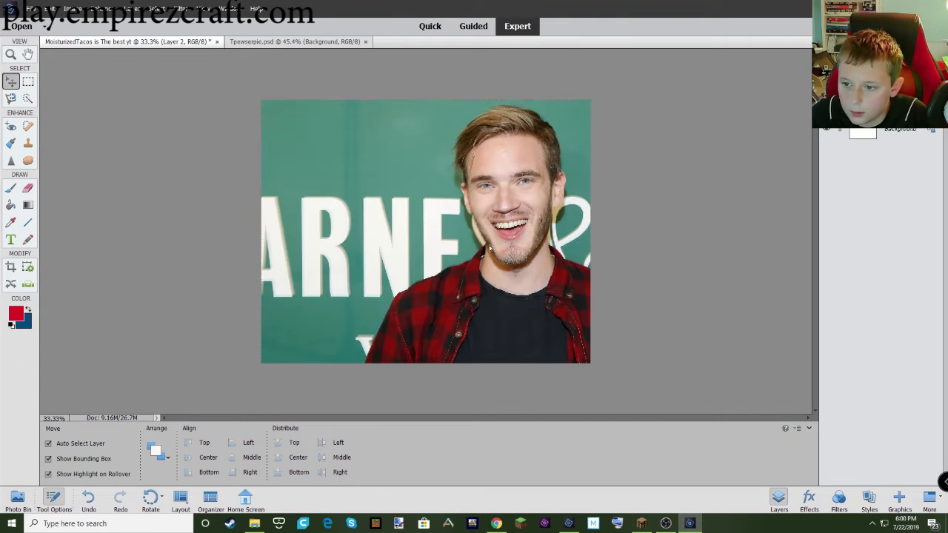
pyautogui.moveTo(488, 248); pyautogui.dragTo(319, 163)
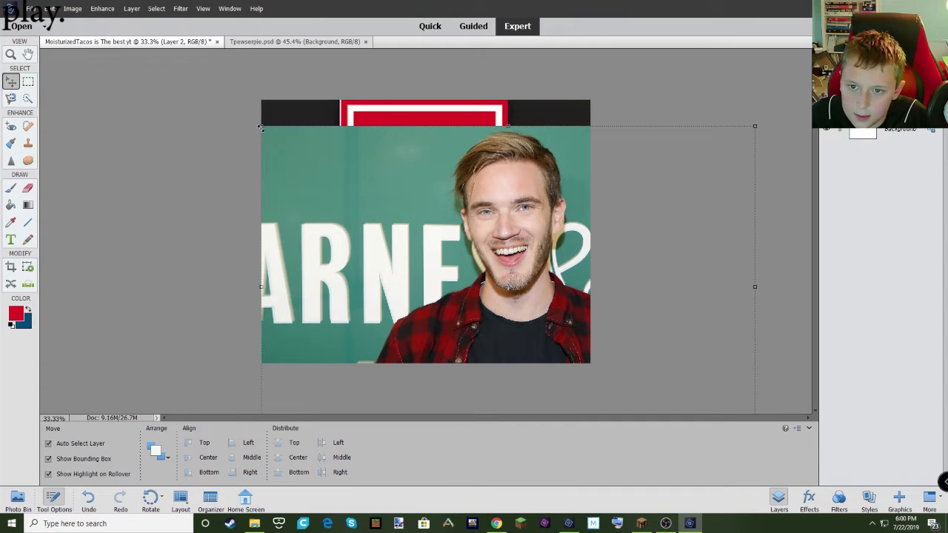
pyautogui.moveTo(261, 127); pyautogui.dragTo(444, 246)
pyautogui.moveTo(549, 322); pyautogui.dragTo(354, 243)
pyautogui.click(13, 96)
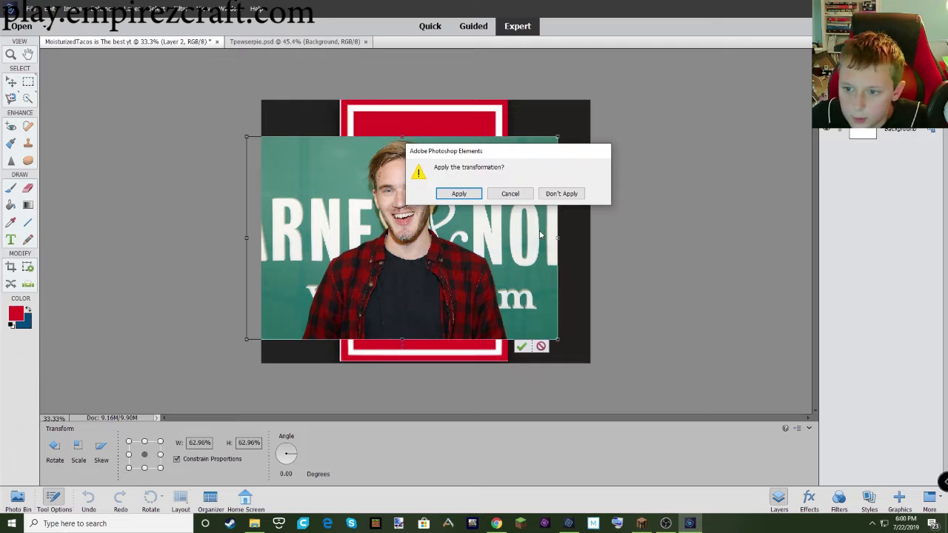
pyautogui.click(458, 194)
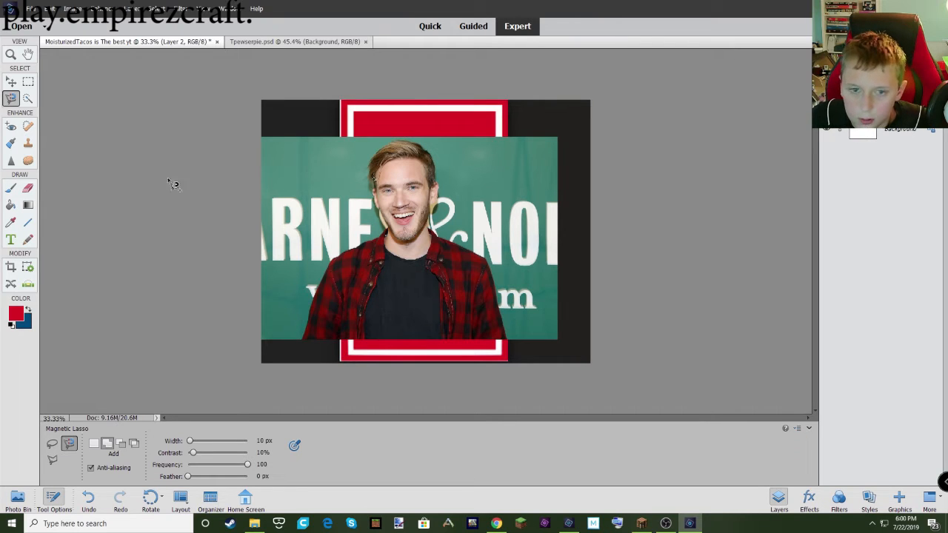
# - Try to outline the man's head with the Lasso, and undo the lasso selections
pyautogui.click(53, 445)
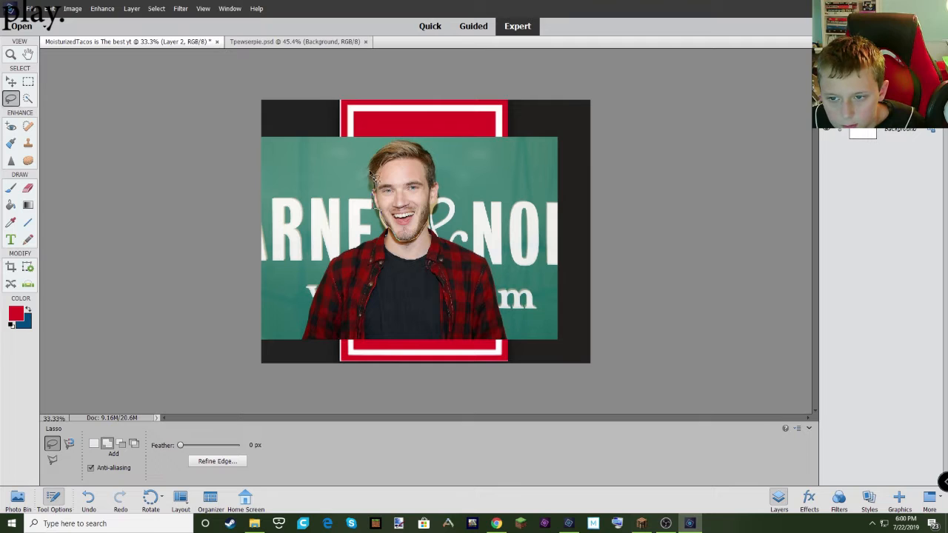
pyautogui.moveTo(374, 176)
pyautogui.mouseDown()
pyautogui.moveTo(404, 141)
pyautogui.moveTo(436, 157)
pyautogui.moveTo(443, 185)
pyautogui.mouseUp()
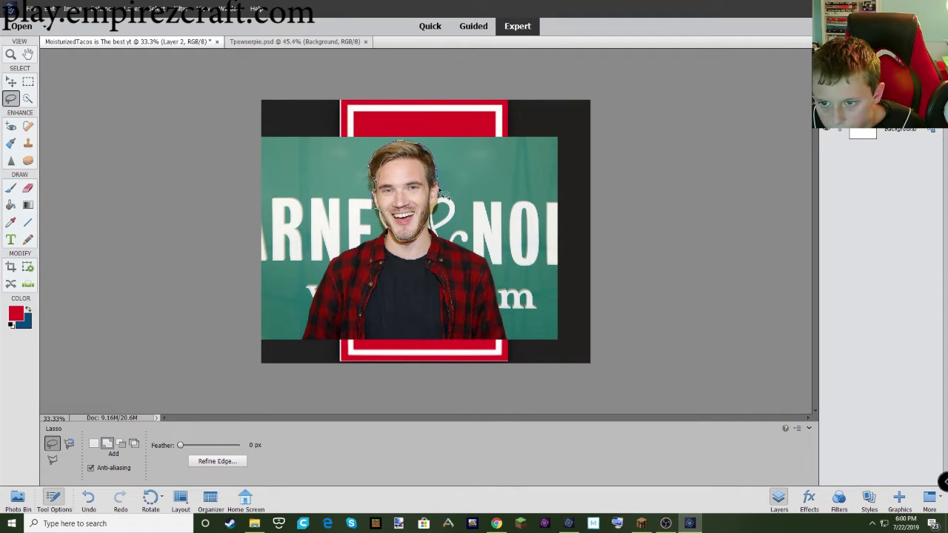
pyautogui.moveTo(436, 231); pyautogui.dragTo(437, 237)
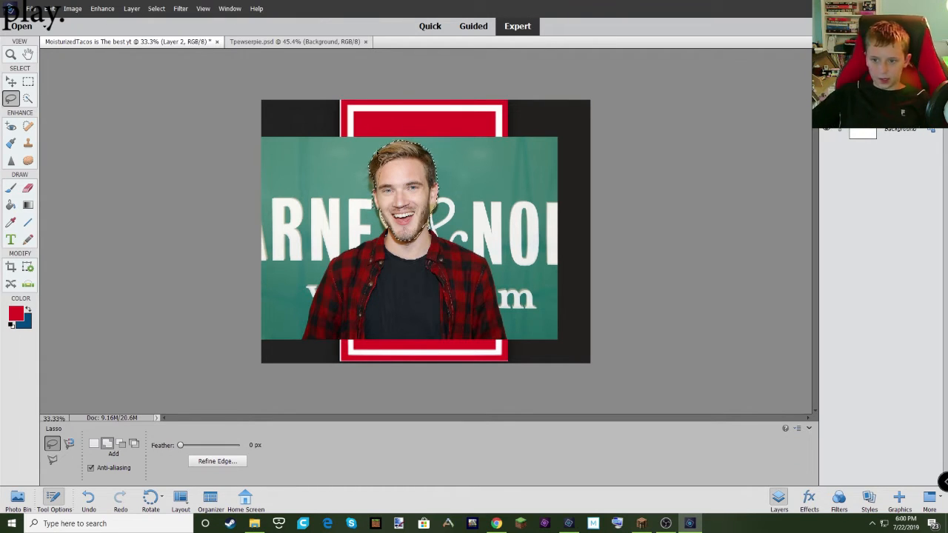
pyautogui.hotkey('ctrl', 'z')
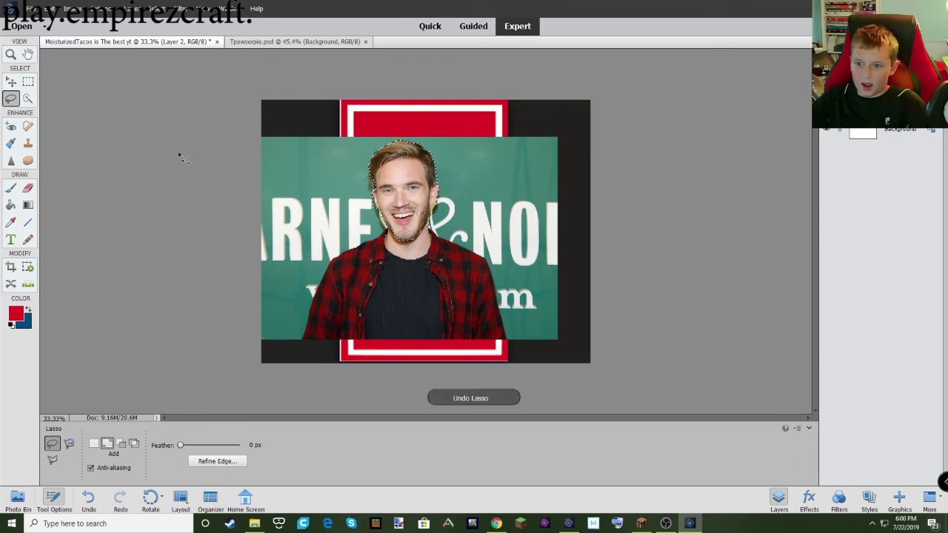
pyautogui.hotkey('ctrl', 'z')
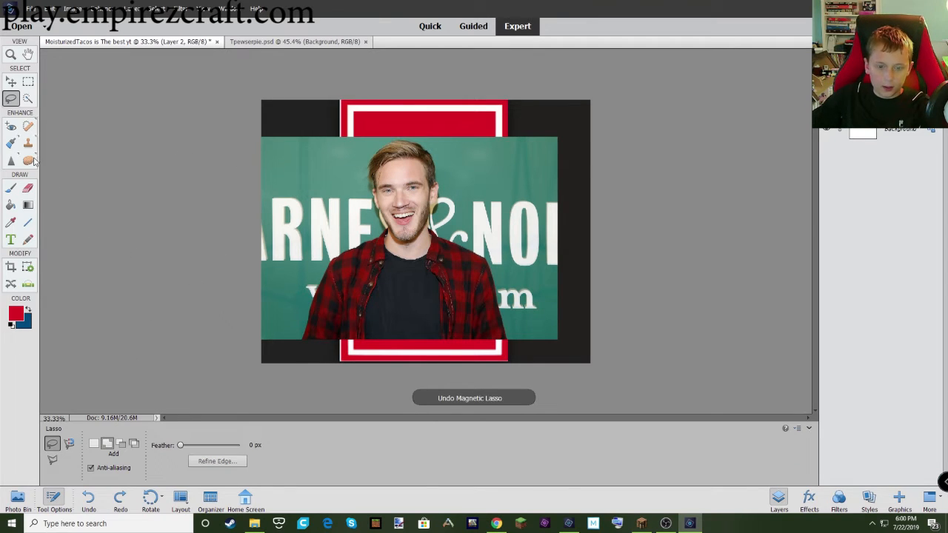
# - Draw a trial Polygonal Lasso selection across the man's chest and shoulders, and undo it
pyautogui.click(70, 445)
pyautogui.click(53, 460)
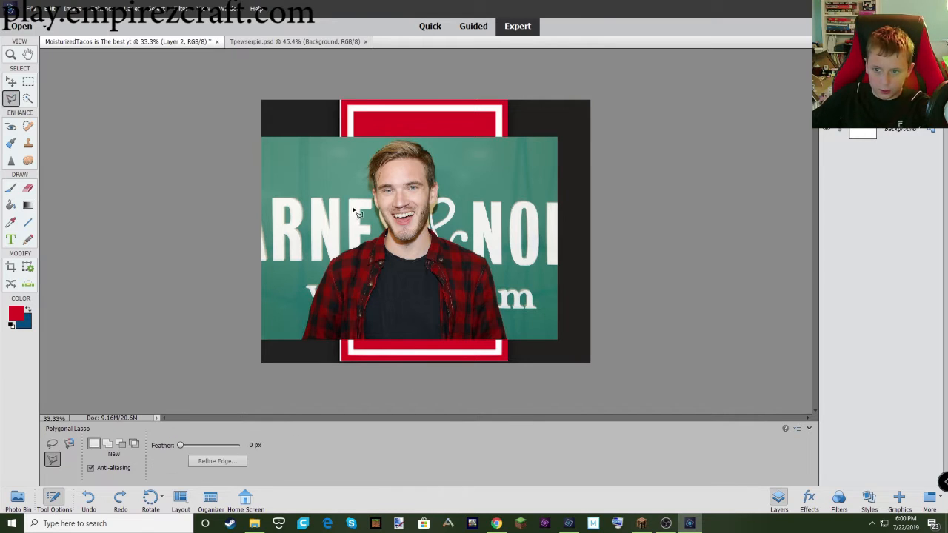
pyautogui.click(382, 224)
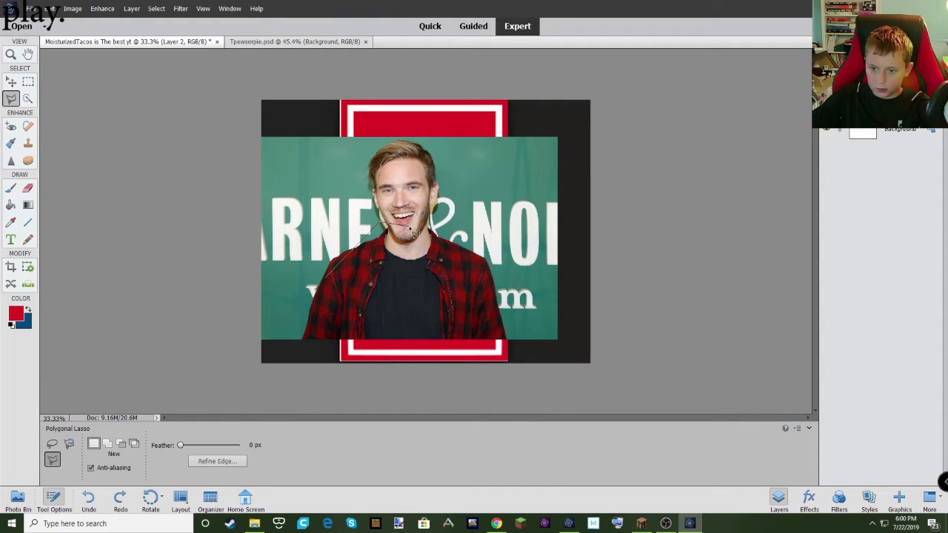
pyautogui.click(415, 237)
pyautogui.click(416, 307)
pyautogui.click(340, 302)
pyautogui.click(285, 261)
pyautogui.click(355, 224)
pyautogui.click(468, 228)
pyautogui.click(526, 245)
pyautogui.click(517, 280)
pyautogui.click(440, 315)
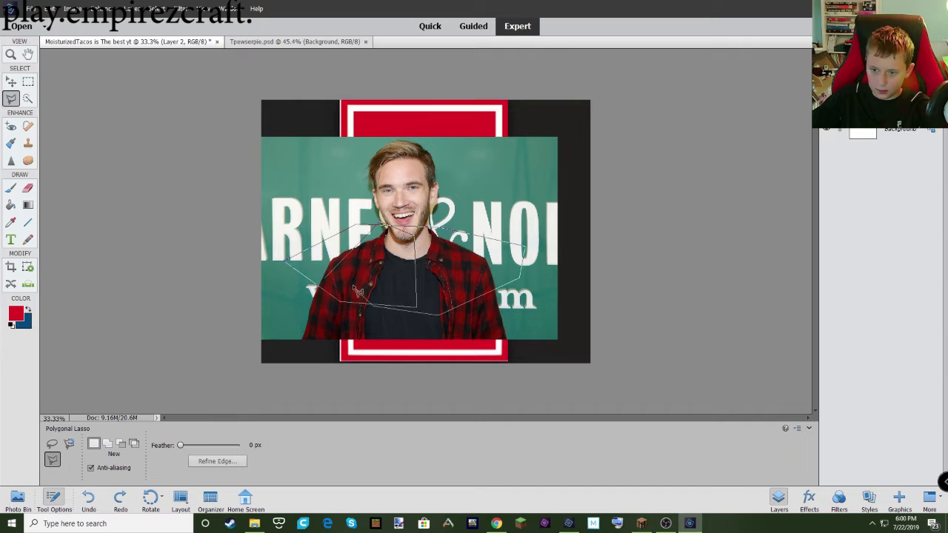
pyautogui.click(353, 287)
pyautogui.doubleClick(396, 303)
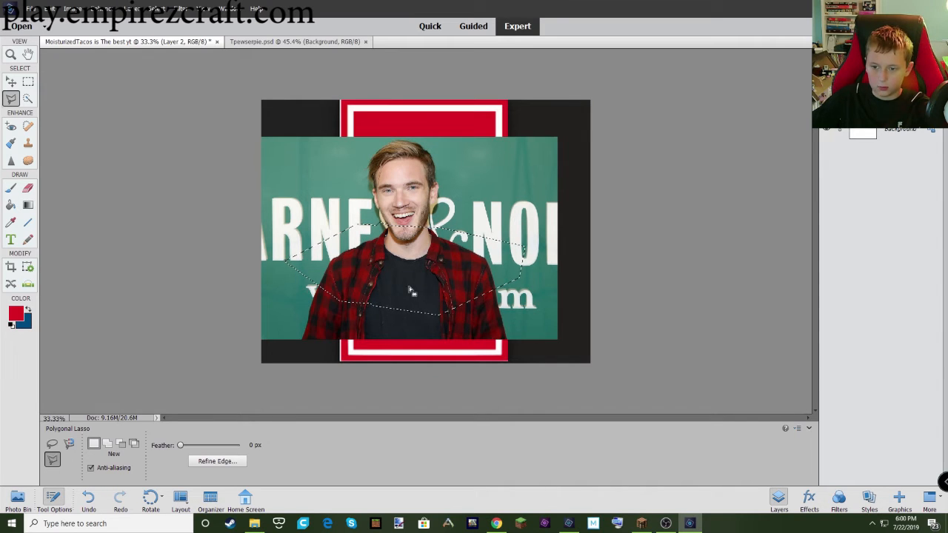
pyautogui.hotkey('ctrl', 'z')
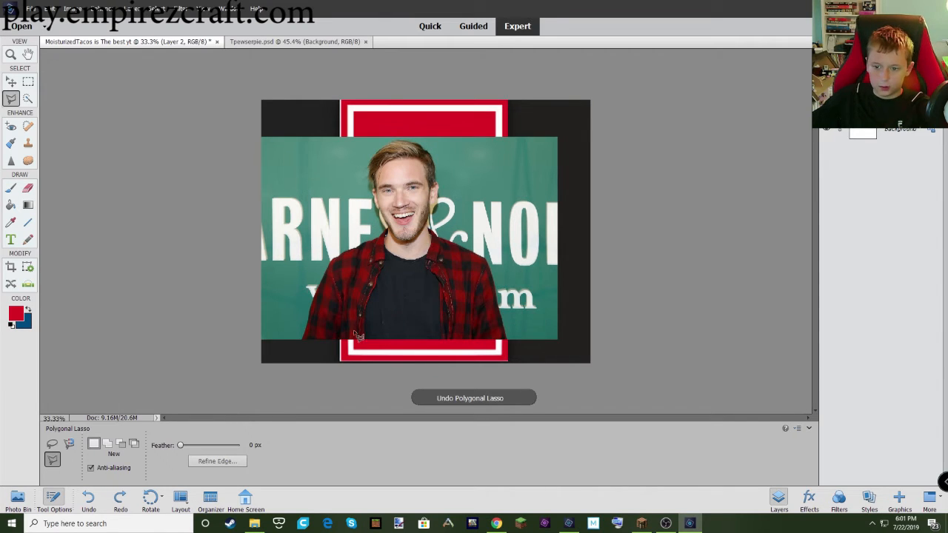
# - Trace around the man's hair, face and chin with the Magnetic Lasso and close the selection
pyautogui.click(68, 443)
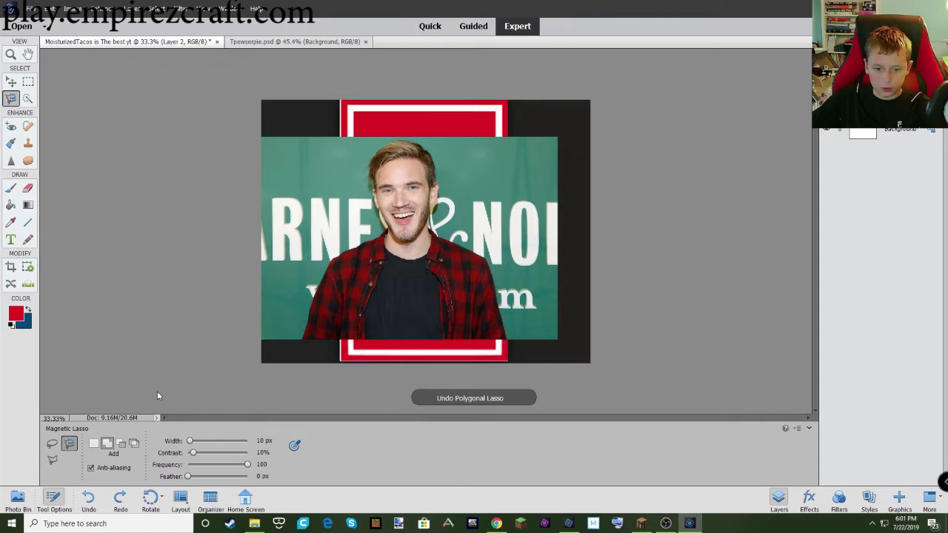
pyautogui.click(426, 233)
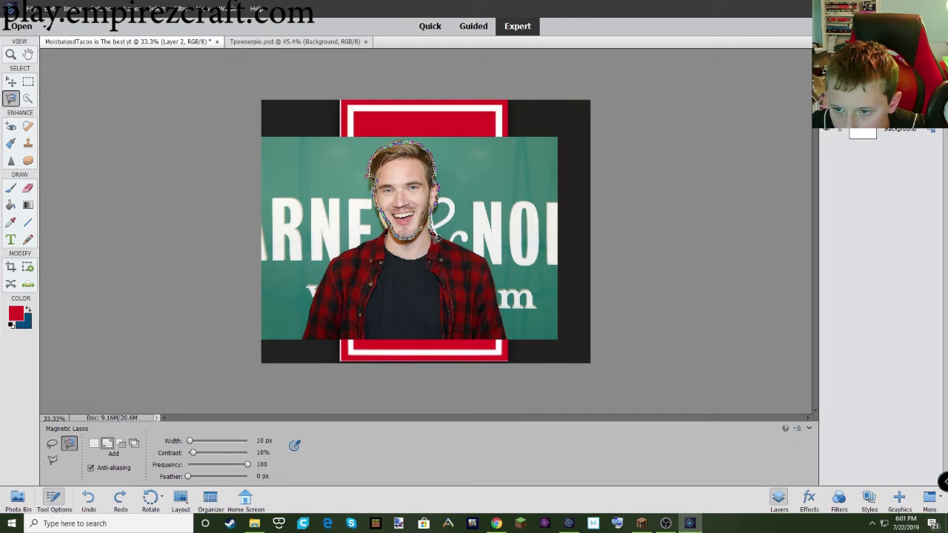
pyautogui.click(430, 230)
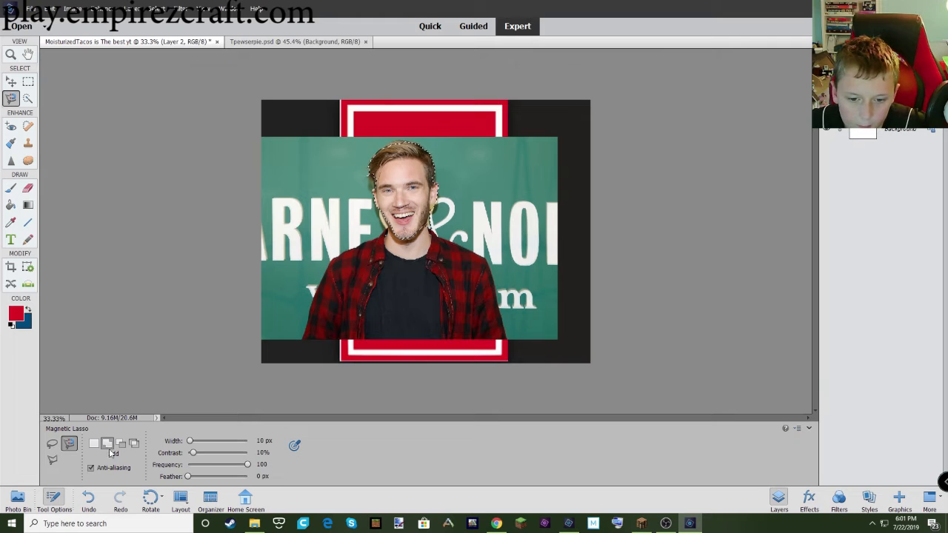
# - Refine the head selection by subtracting the background beside the jaw and adding missed areas along the hair edge
pyautogui.click(120, 443)
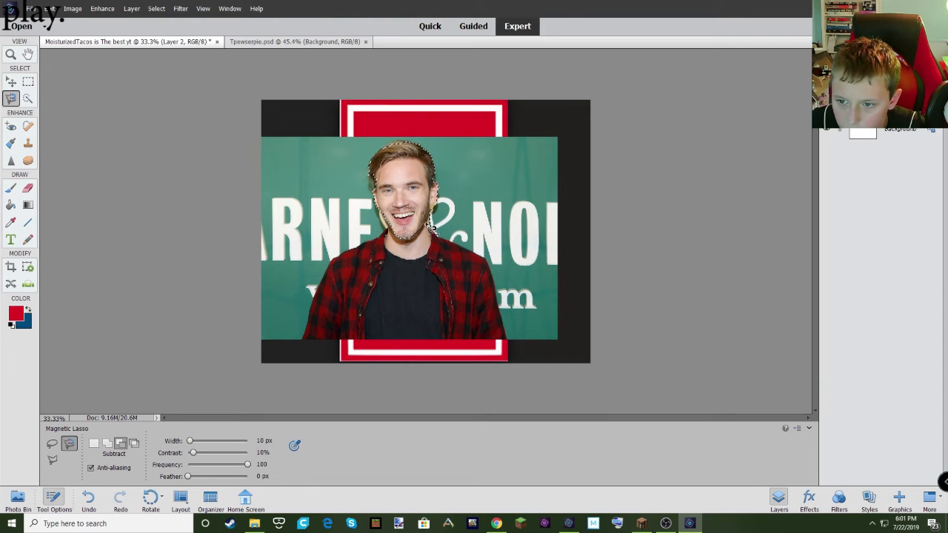
pyautogui.click(440, 220)
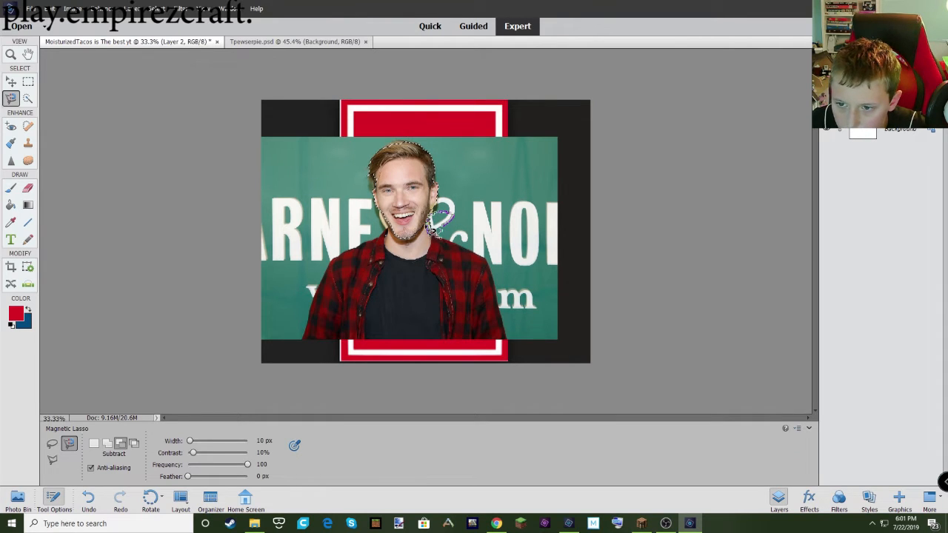
pyautogui.click(434, 230)
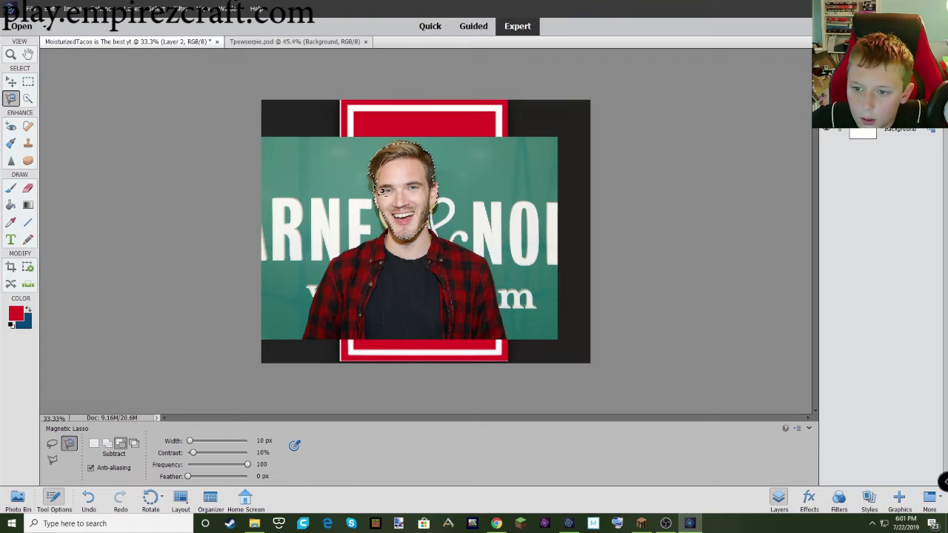
pyautogui.click(107, 443)
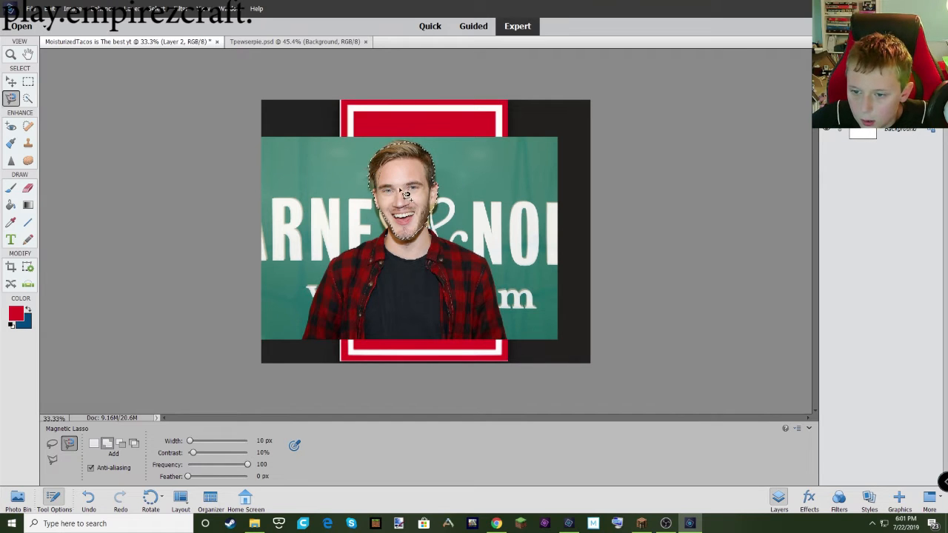
pyautogui.click(121, 444)
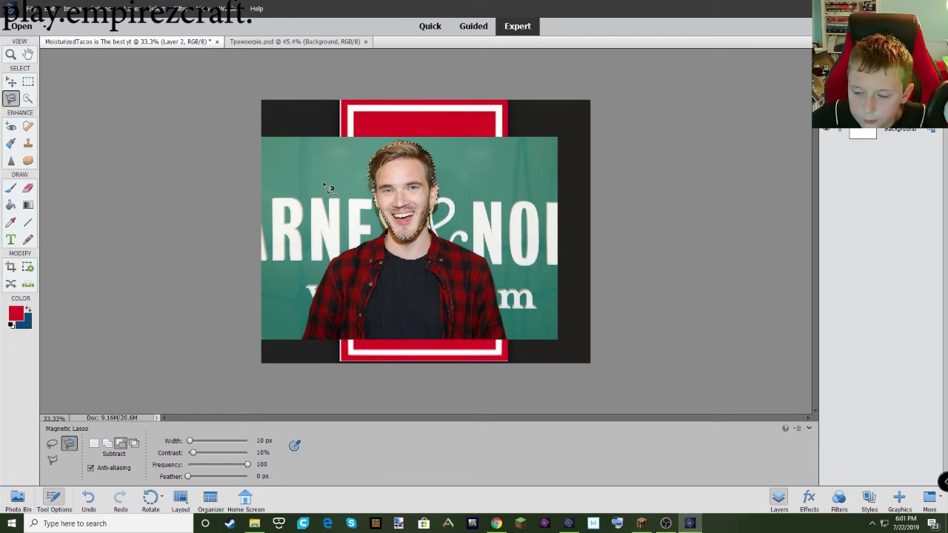
# - Move the selected head toward the centre of the logo circle and copy and paste it as a new layer
pyautogui.click(11, 82)
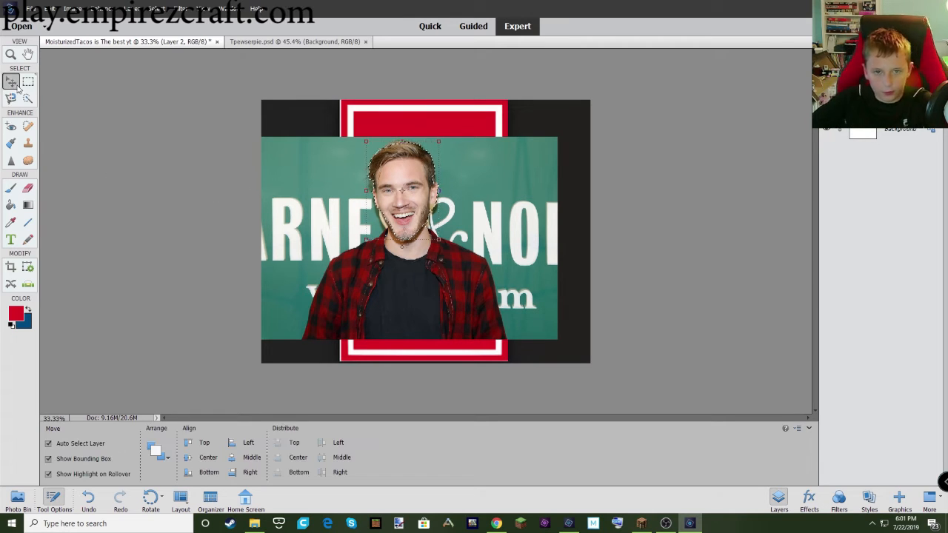
pyautogui.moveTo(384, 184); pyautogui.dragTo(446, 233)
pyautogui.hotkey('ctrl', 'c')
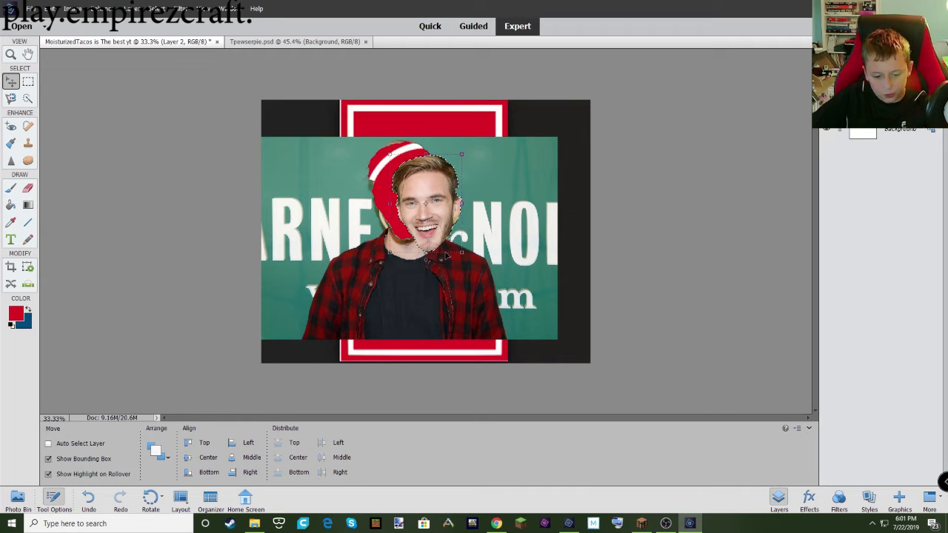
pyautogui.hotkey('ctrl', 'v')
# - Delete Layer 2 with the rest of the photo, keeping only the cut-out head over the logo
pyautogui.click(477, 261)
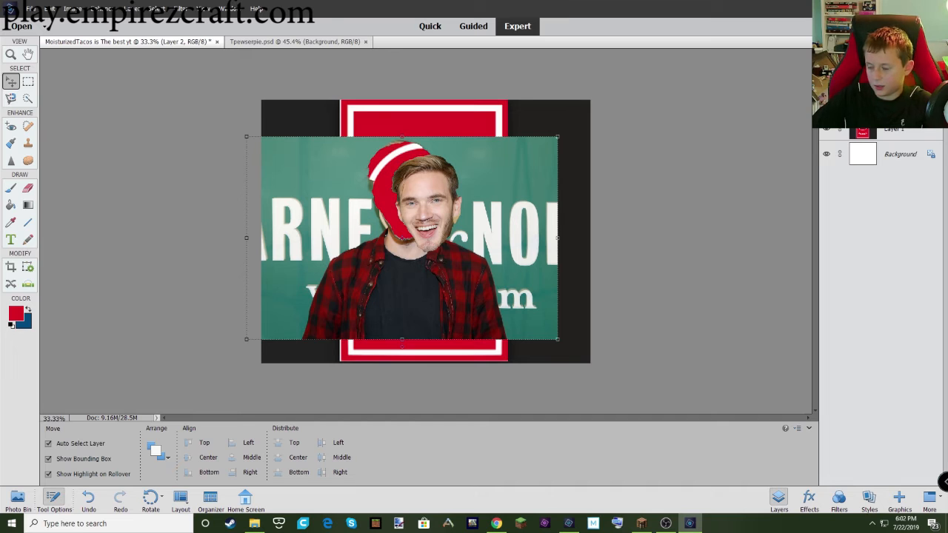
pyautogui.press('Delete')
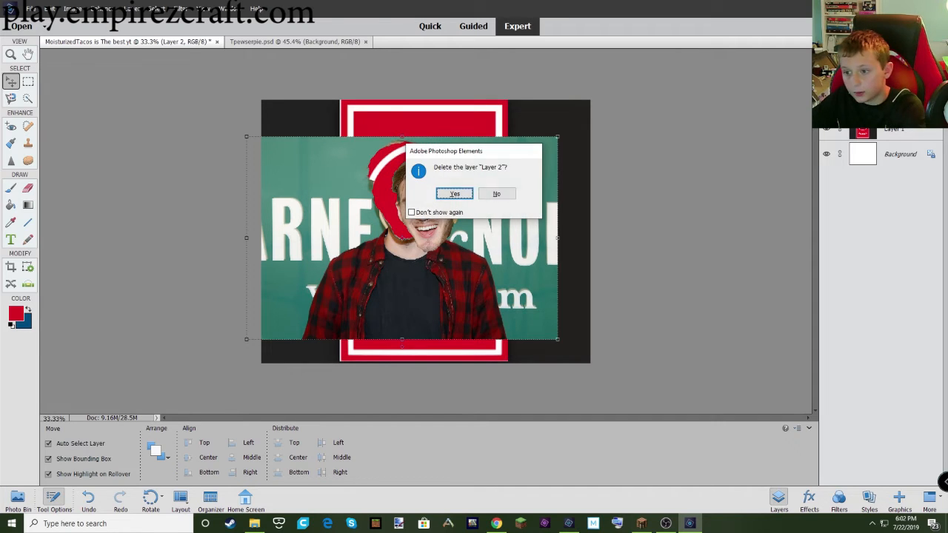
pyautogui.click(497, 194)
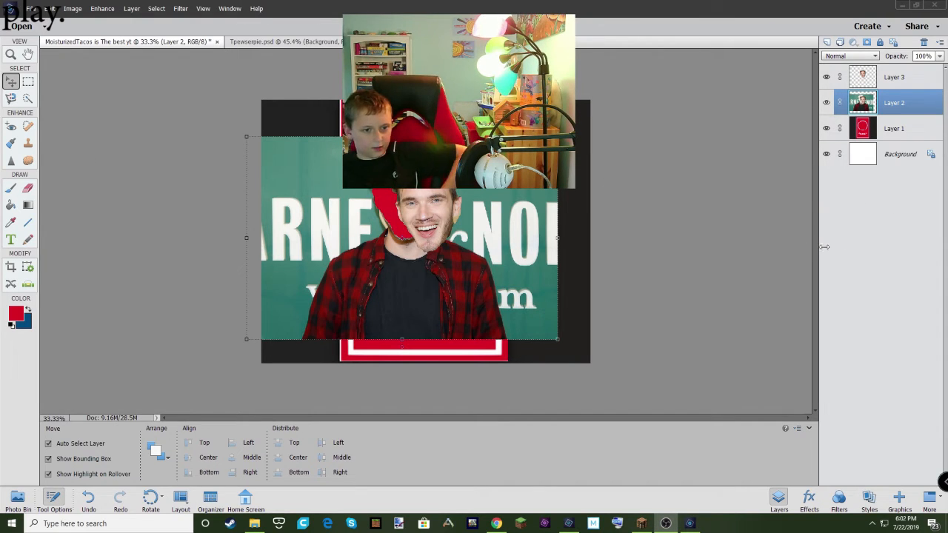
pyautogui.click(779, 500)
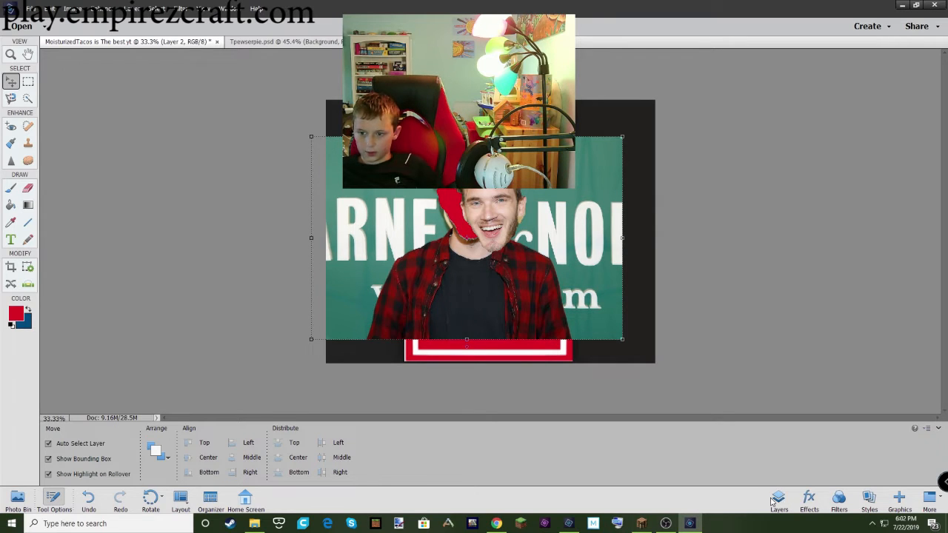
pyautogui.click(782, 499)
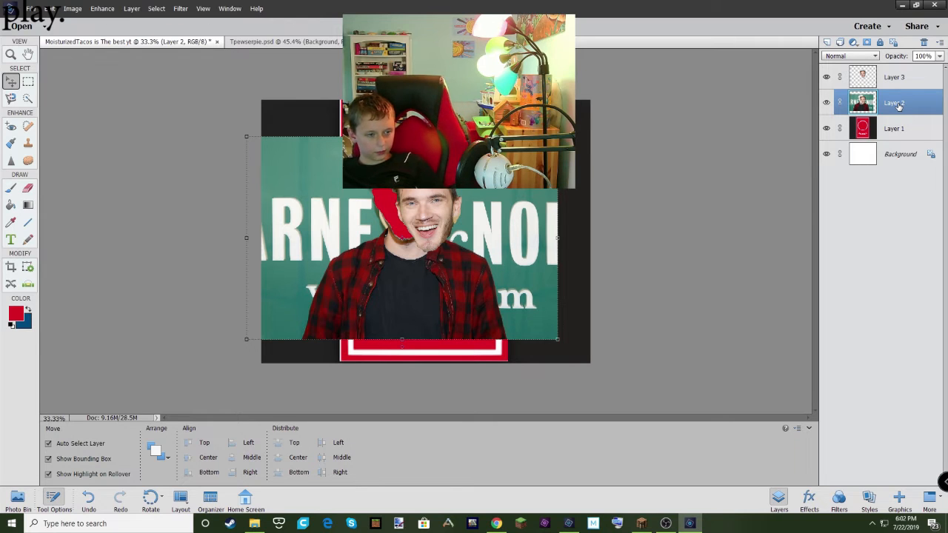
pyautogui.moveTo(898, 106); pyautogui.dragTo(924, 42)
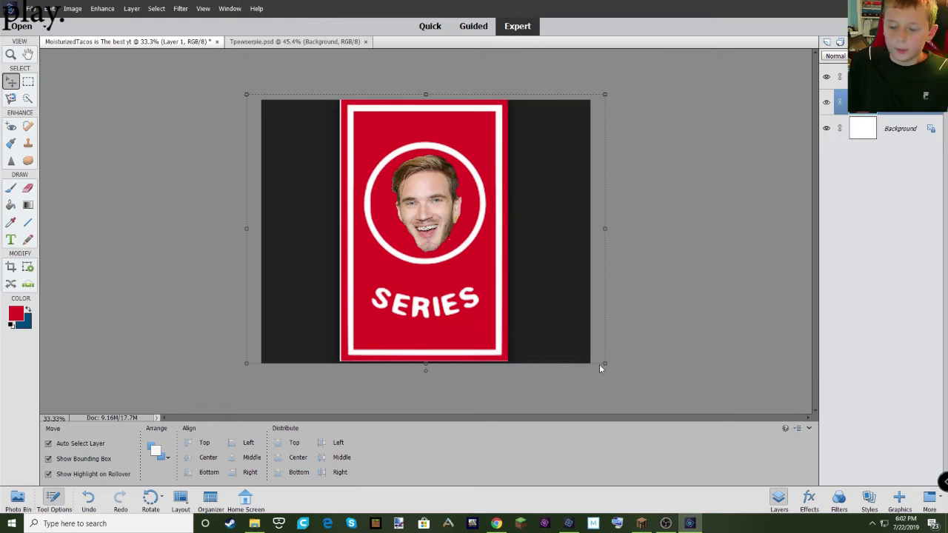
# - Undo the photo layer's deletion, the pasted head layer and the head's move
pyautogui.hotkey('ctrl', 'z')
pyautogui.hotkey('ctrl', 'z')
pyautogui.hotkey('ctrl', 'z')
pyautogui.hotkey('ctrl', 'z')
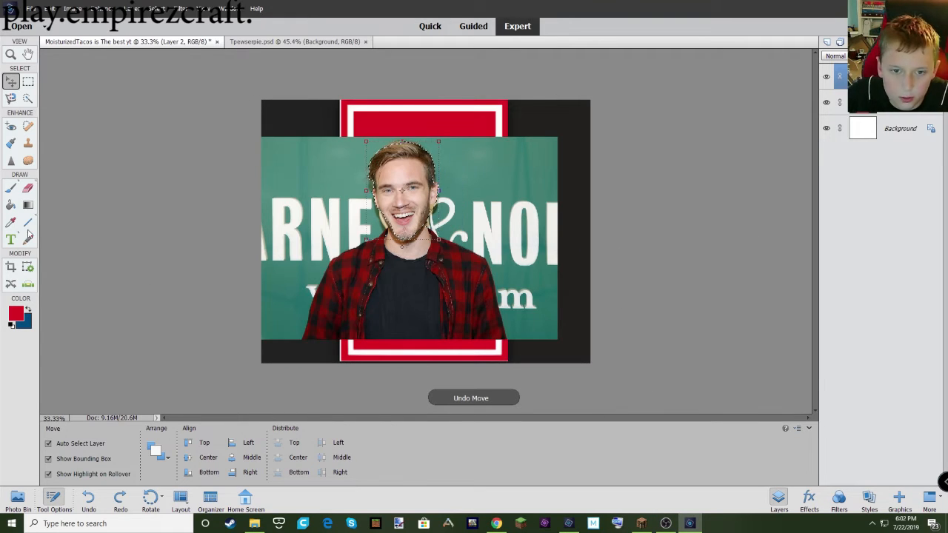
# - Add the missed area around the chin to the head selection with the Magnetic Lasso and set it to Subtract
pyautogui.click(11, 98)
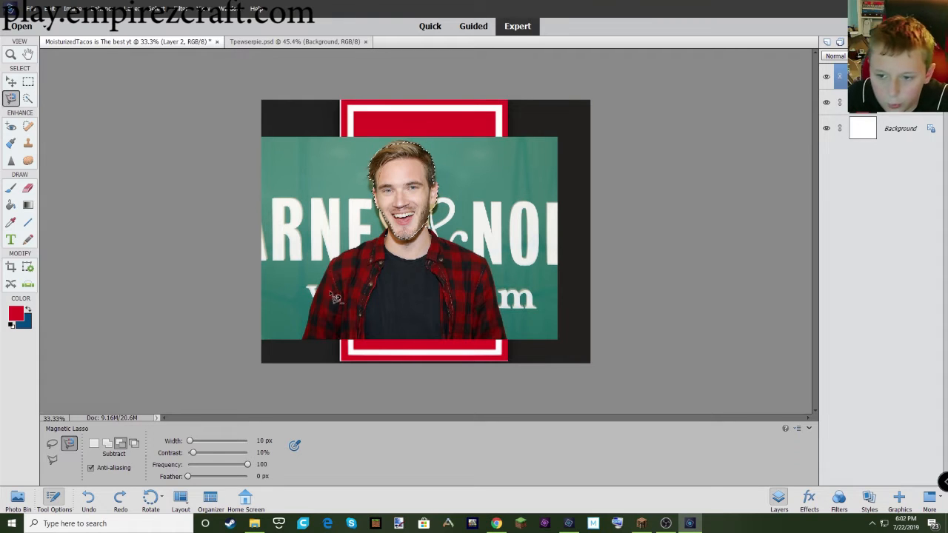
pyautogui.click(108, 443)
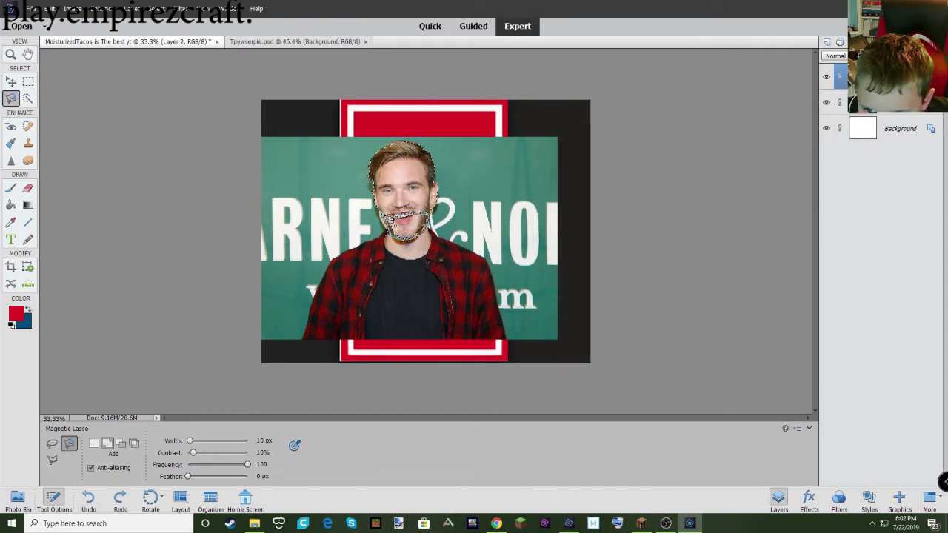
pyautogui.click(120, 444)
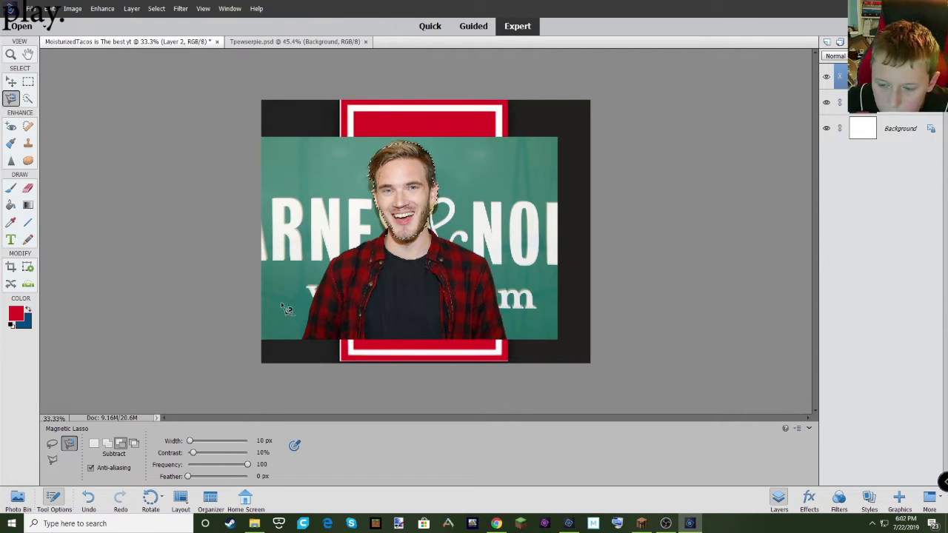
# - Copy the selected head to a new layer and delete the photo layer, leaving the cut-out over the logo
pyautogui.click(109, 444)
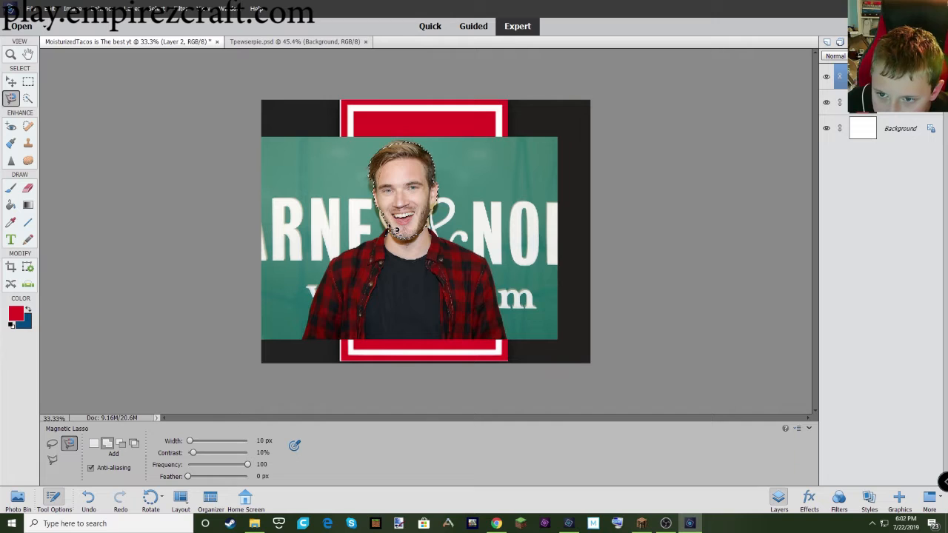
pyautogui.press('alt')
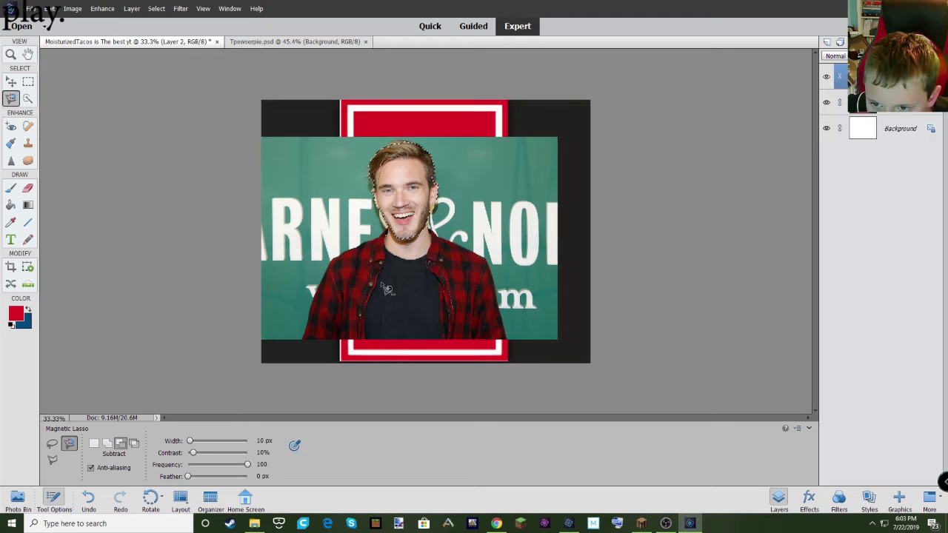
pyautogui.click(11, 81)
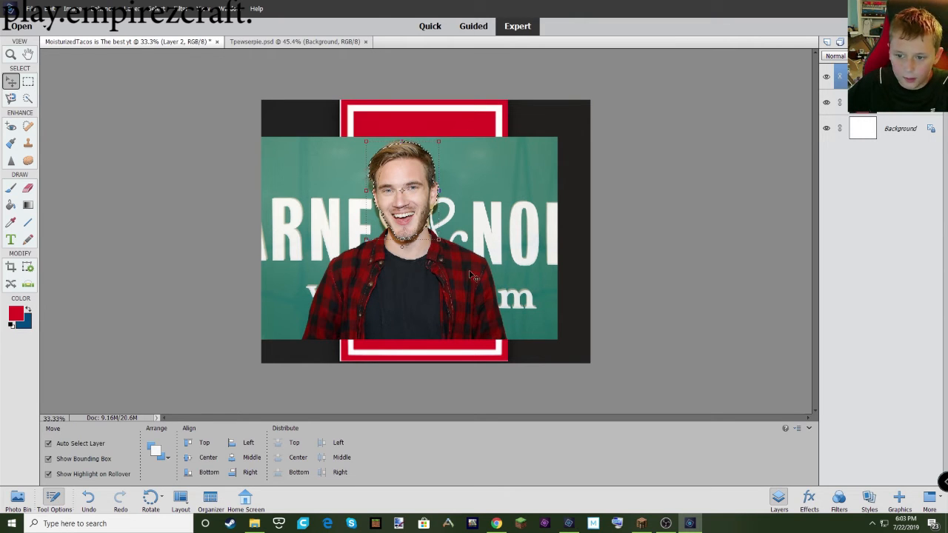
pyautogui.hotkey('ctrl', 'j')
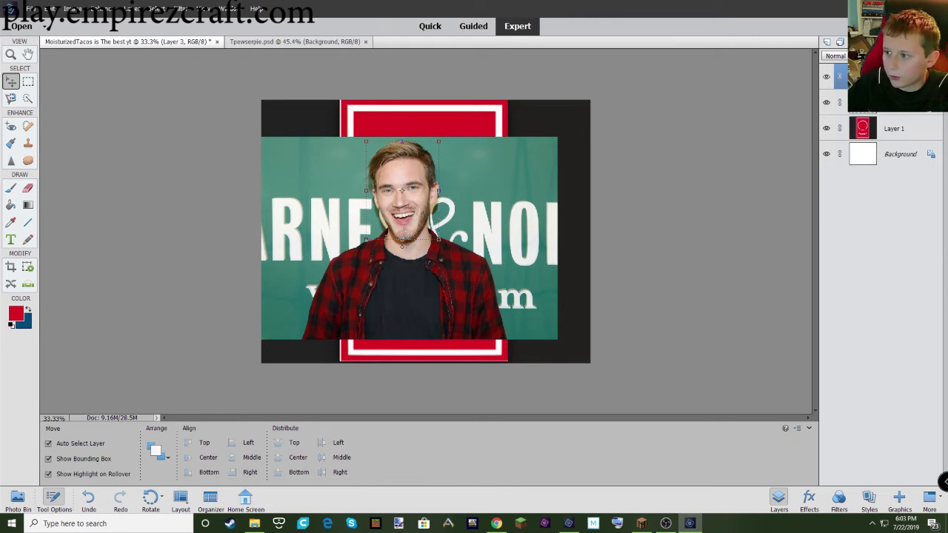
pyautogui.moveTo(906, 52); pyautogui.dragTo(906, 43)
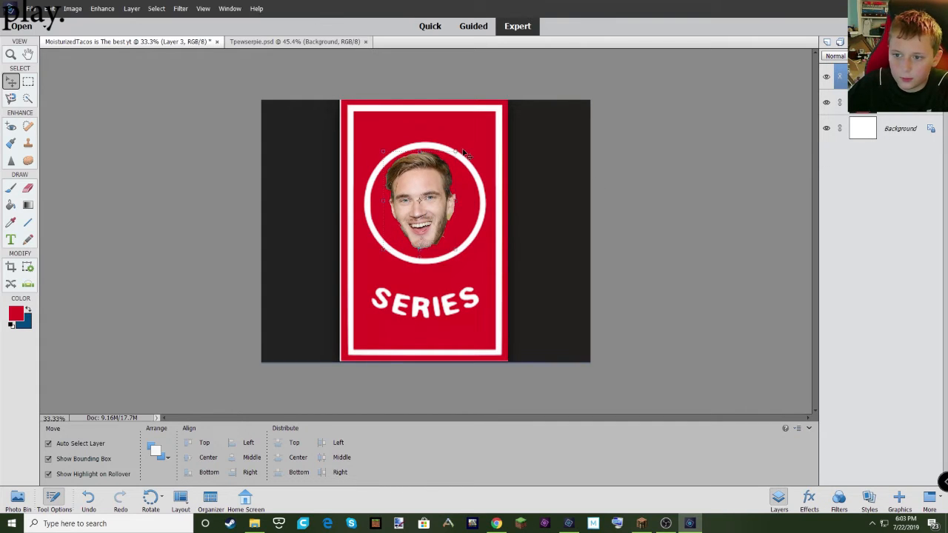
# - Rotate the cut-out head slightly and position it inside the logo's white circle
pyautogui.moveTo(457, 147); pyautogui.dragTo(465, 150)
pyautogui.moveTo(429, 200); pyautogui.dragTo(430, 201)
pyautogui.click(414, 271)
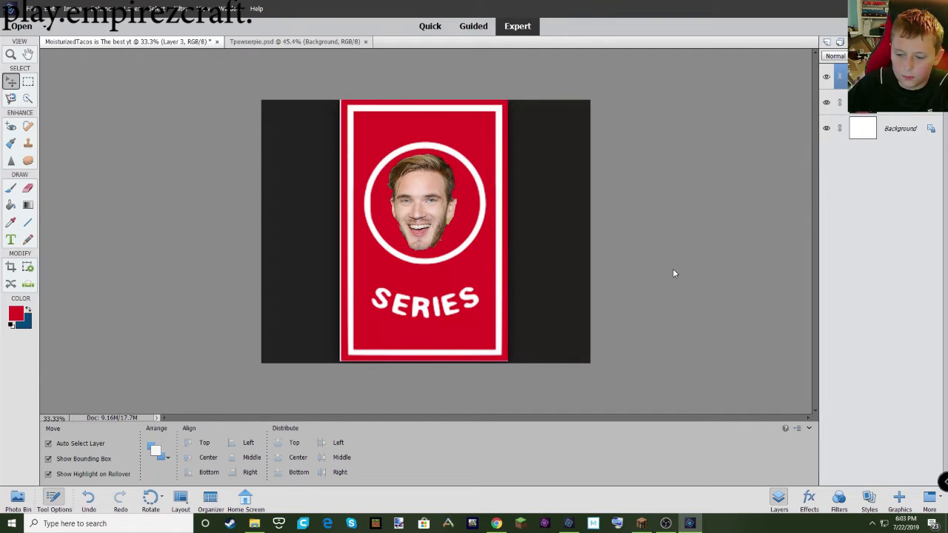
# - Paint over the SERIES lettering in red with the 101 px Brush, undoing the stray strokes
pyautogui.click(674, 270)
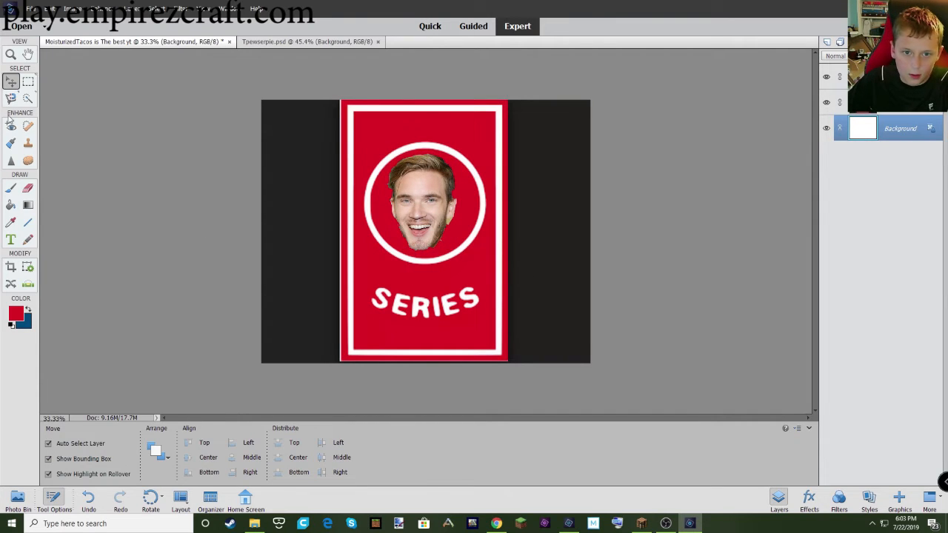
pyautogui.click(10, 186)
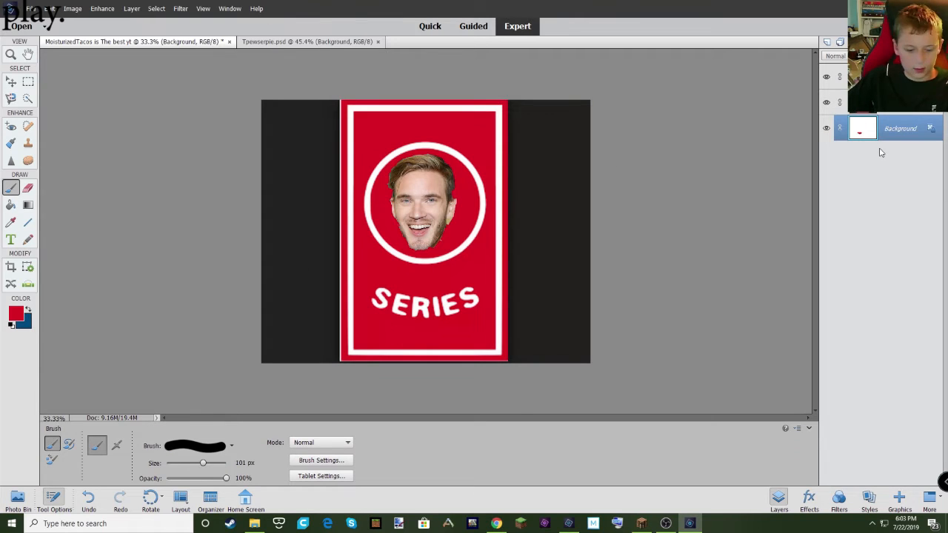
pyautogui.hotkey('ctrl', 'z')
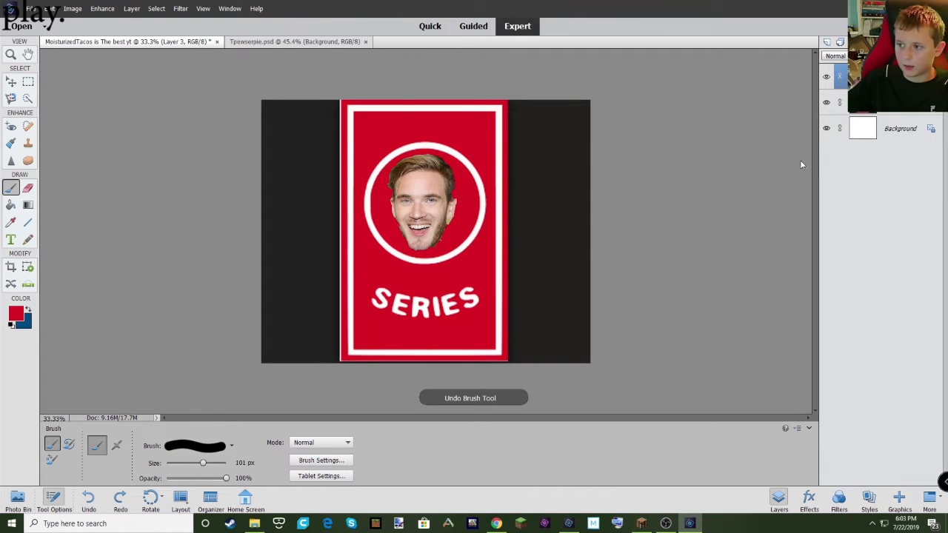
pyautogui.click(843, 102)
pyautogui.moveTo(379, 300)
pyautogui.mouseDown()
pyautogui.moveTo(381, 297)
pyautogui.moveTo(430, 311)
pyautogui.moveTo(426, 303)
pyautogui.moveTo(440, 300)
pyautogui.moveTo(471, 304)
pyautogui.mouseUp()
pyautogui.hotkey('ctrl', 'z')
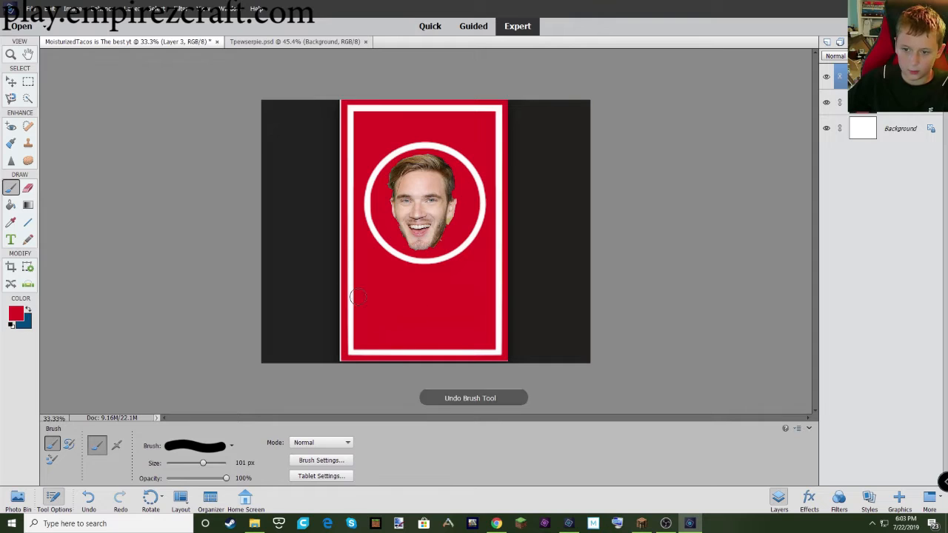
# - Create a horizontal text box below the circle in Georgia Regular at 60 pt and clear its placeholder text
pyautogui.click(11, 239)
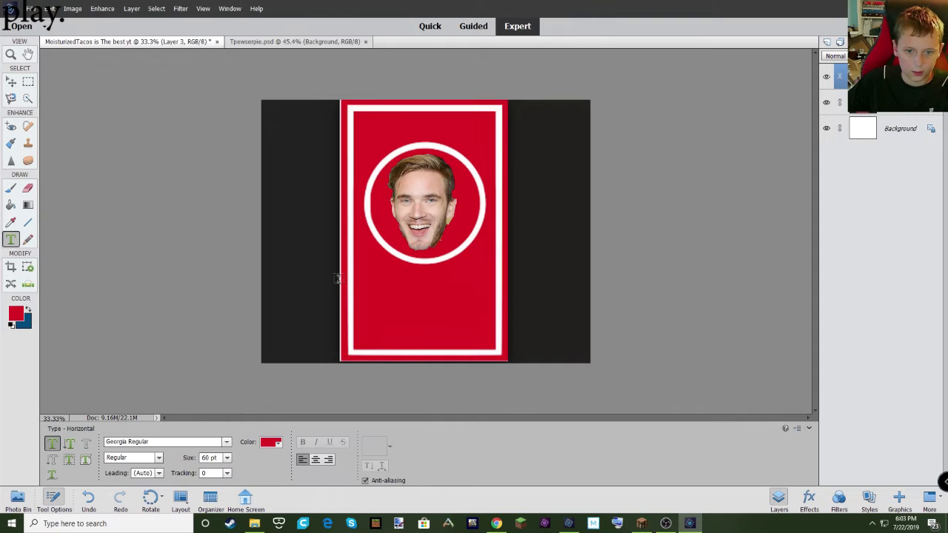
pyautogui.moveTo(367, 279); pyautogui.dragTo(480, 330)
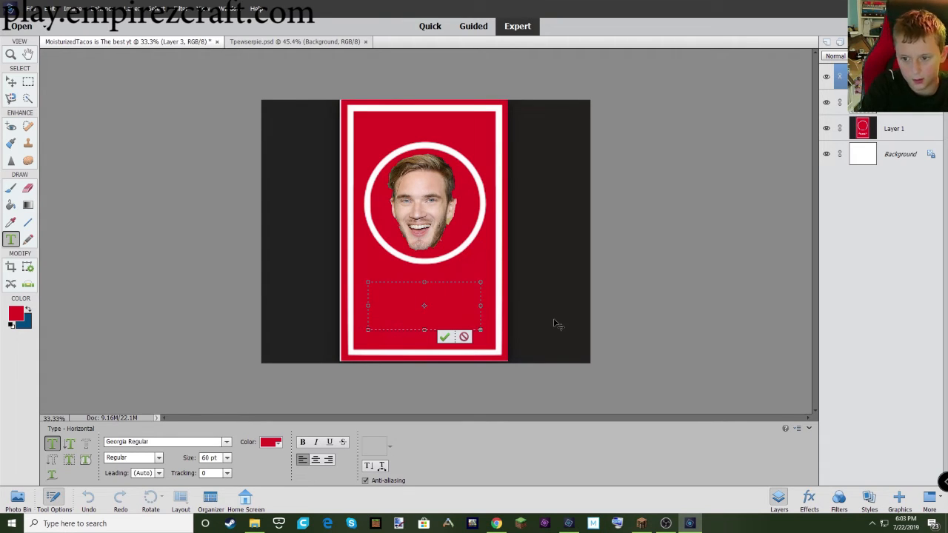
pyautogui.hotkey('ctrl', 'a')
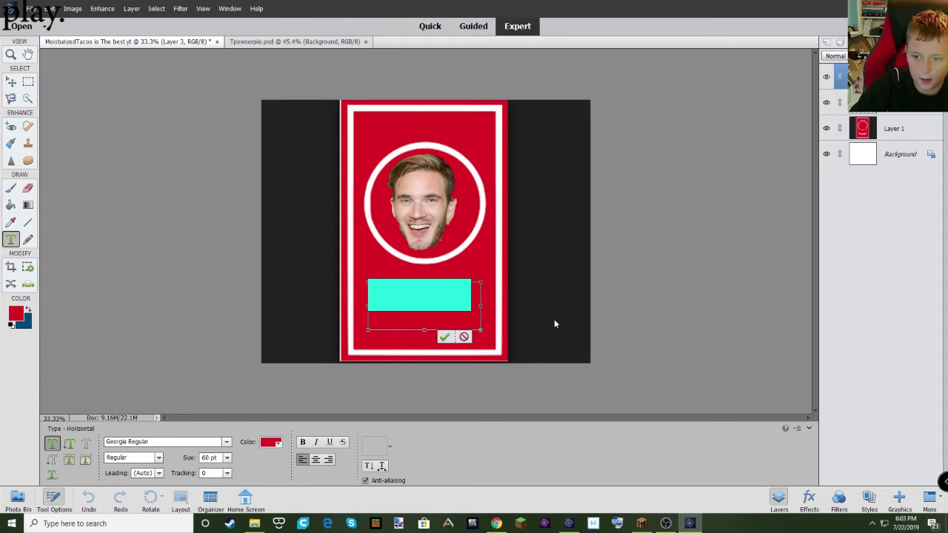
pyautogui.press('BackSpace')
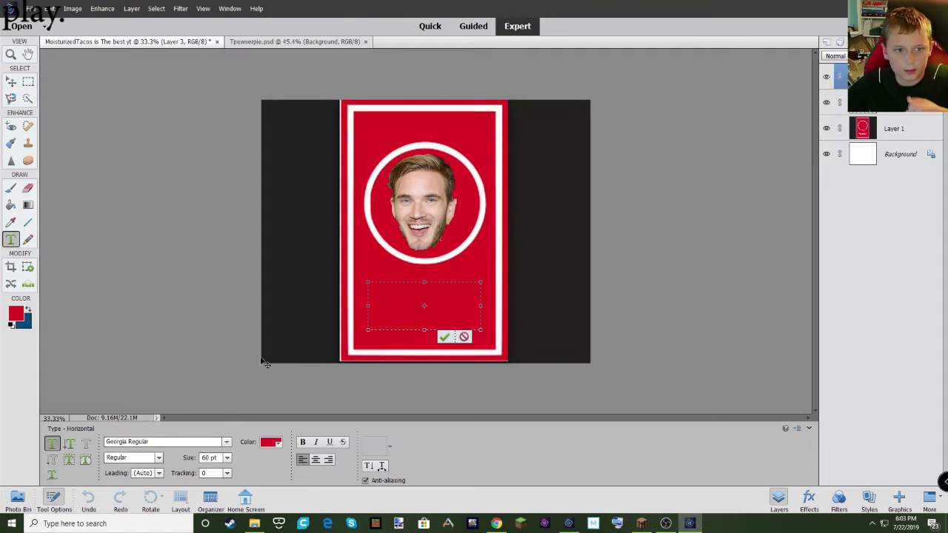
# - Set the text colour to pure white
pyautogui.click(276, 444)
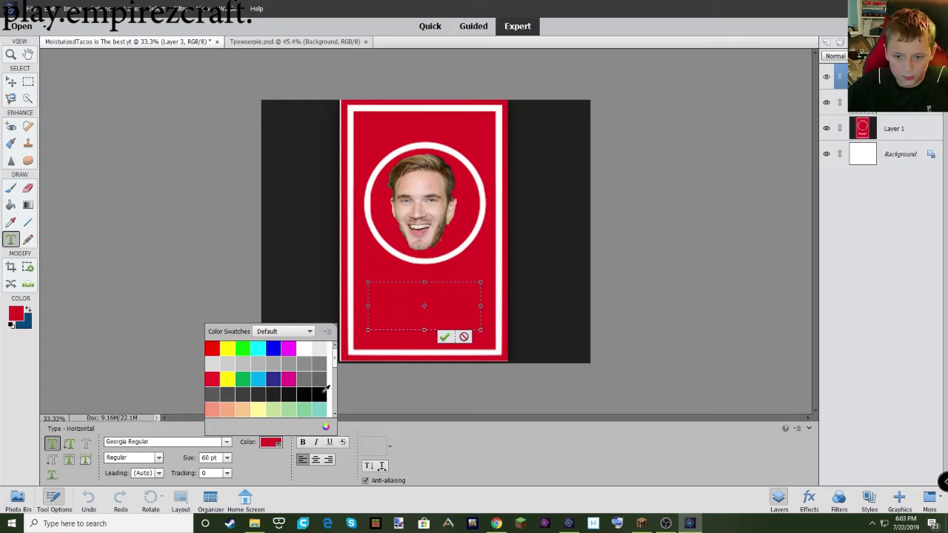
pyautogui.click(304, 347)
pyautogui.click(213, 364)
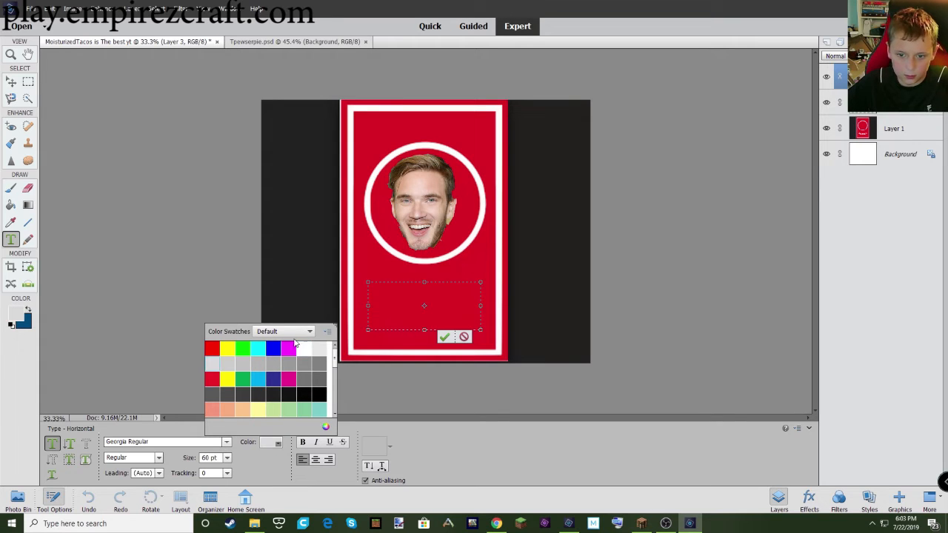
pyautogui.click(287, 332)
pyautogui.click(288, 332)
pyautogui.click(18, 317)
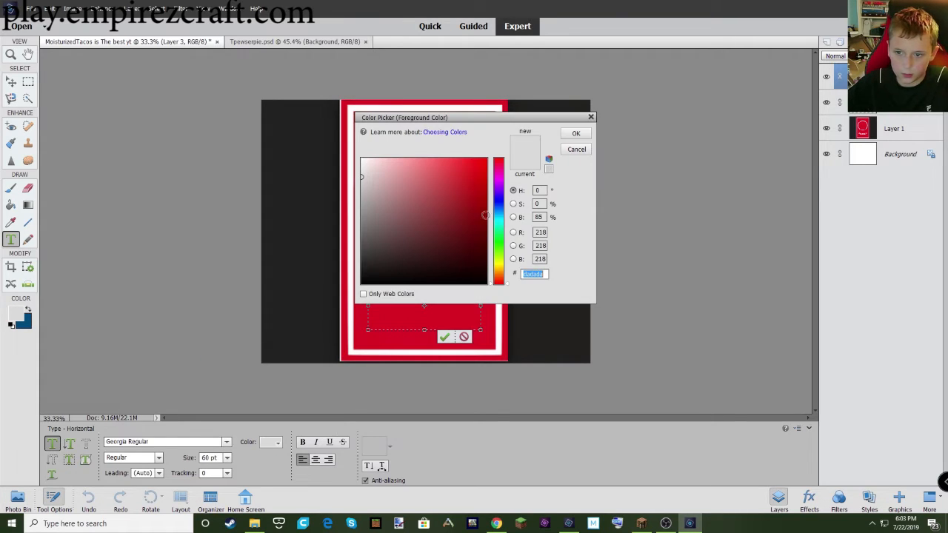
pyautogui.moveTo(485, 215); pyautogui.dragTo(316, 127)
pyautogui.click(567, 133)
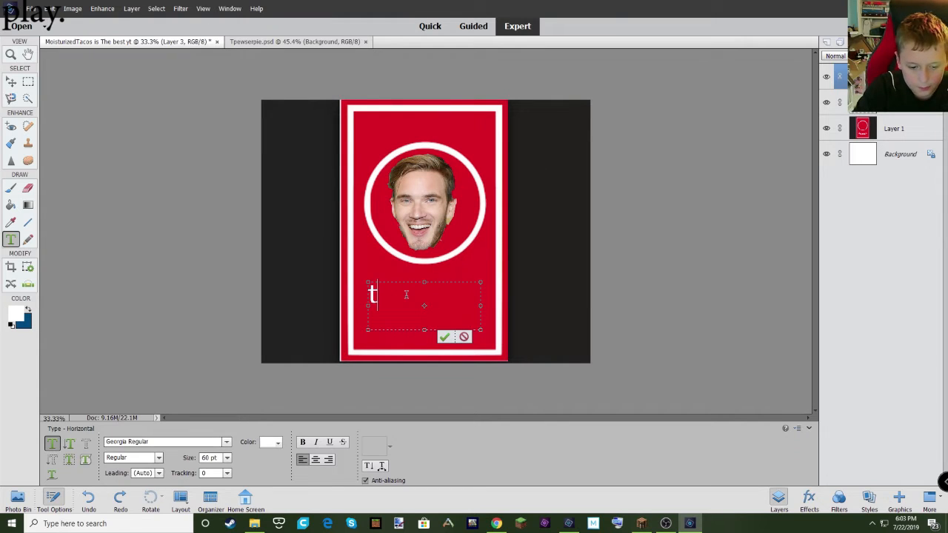
# - Enter "tpewserpie" in the text box, widening the box to fit the word on one line
pyautogui.write('pewserp')
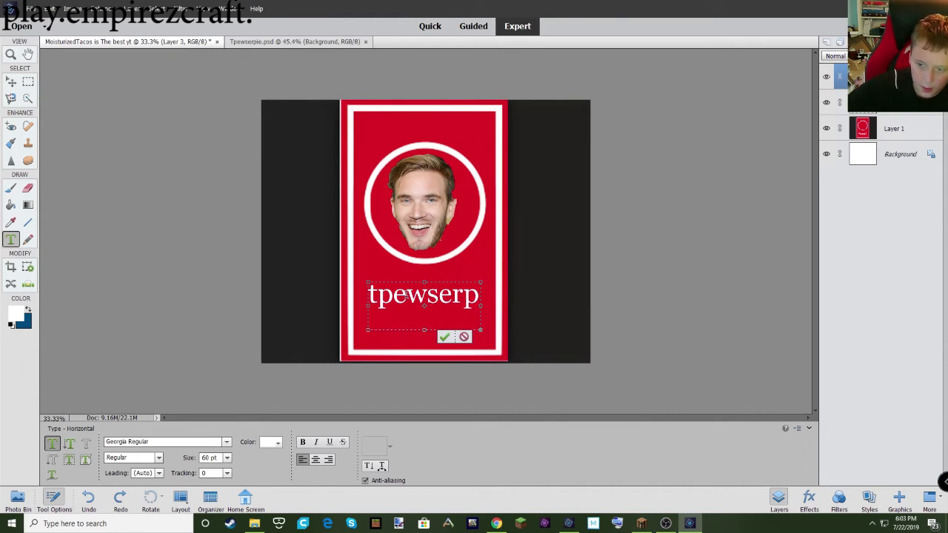
pyautogui.moveTo(480, 304); pyautogui.dragTo(538, 304)
pyautogui.write('ie')
# - Set the whole word to 48 pt and shrink the text box to fit closely around it
pyautogui.hotkey('ctrl', 'a')
pyautogui.click(227, 458)
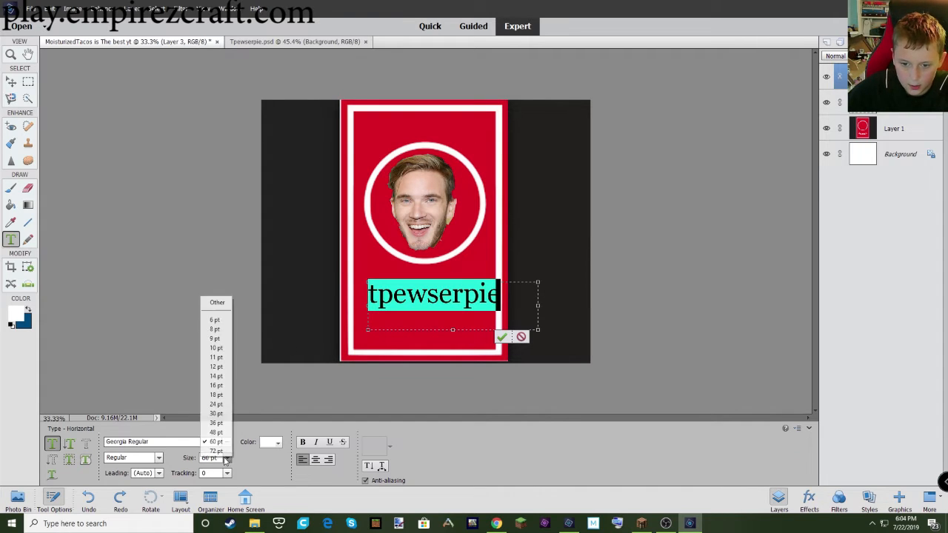
pyautogui.click(217, 437)
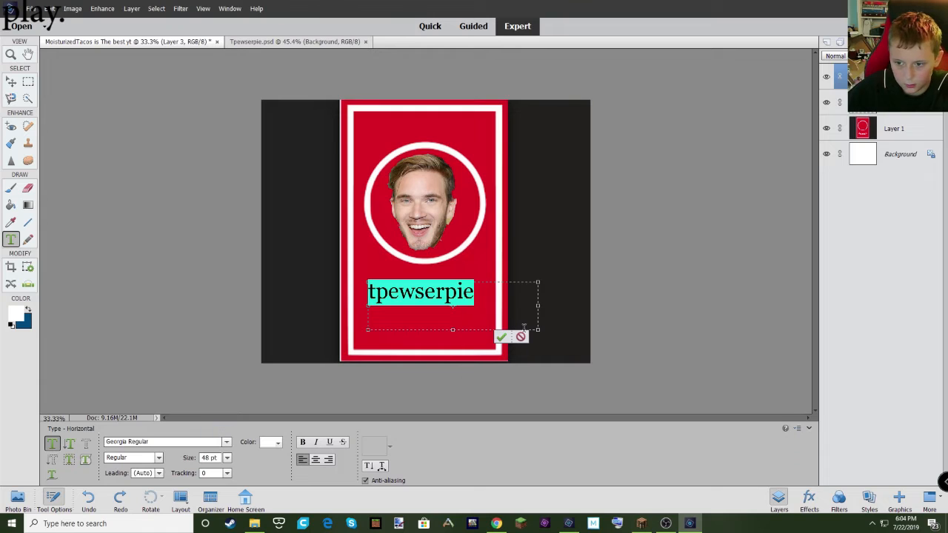
pyautogui.moveTo(535, 306); pyautogui.dragTo(475, 305)
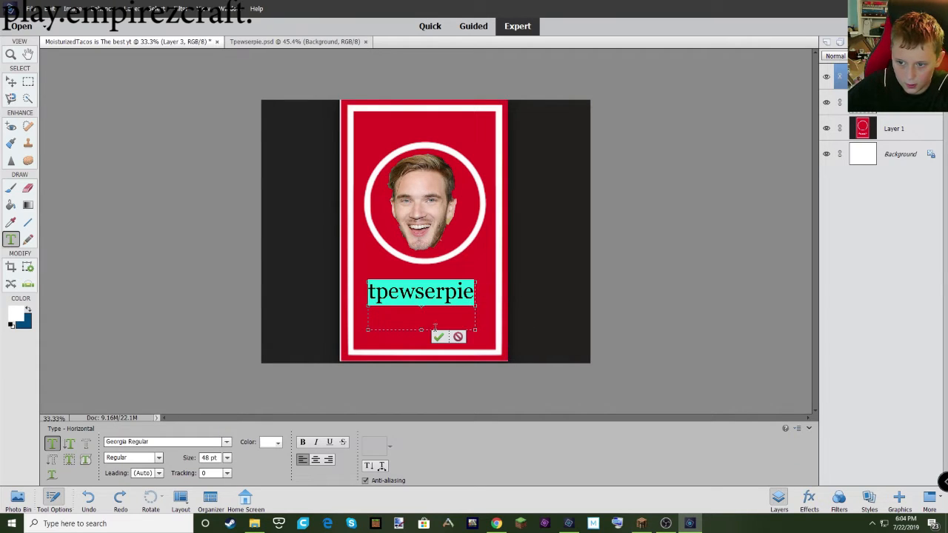
pyautogui.moveTo(420, 331); pyautogui.dragTo(422, 305)
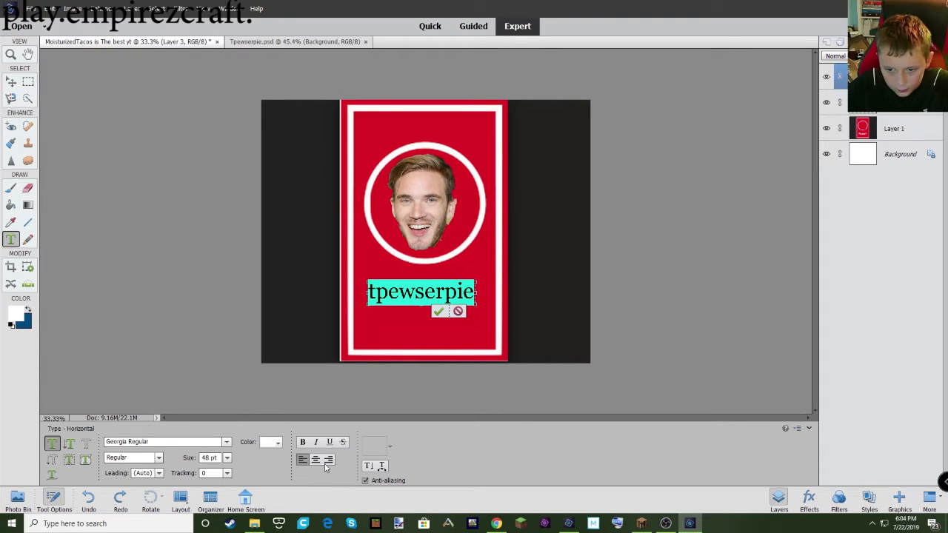
# - Warp the text with the horizontal Arc style and a Bend of -22%
pyautogui.click(382, 466)
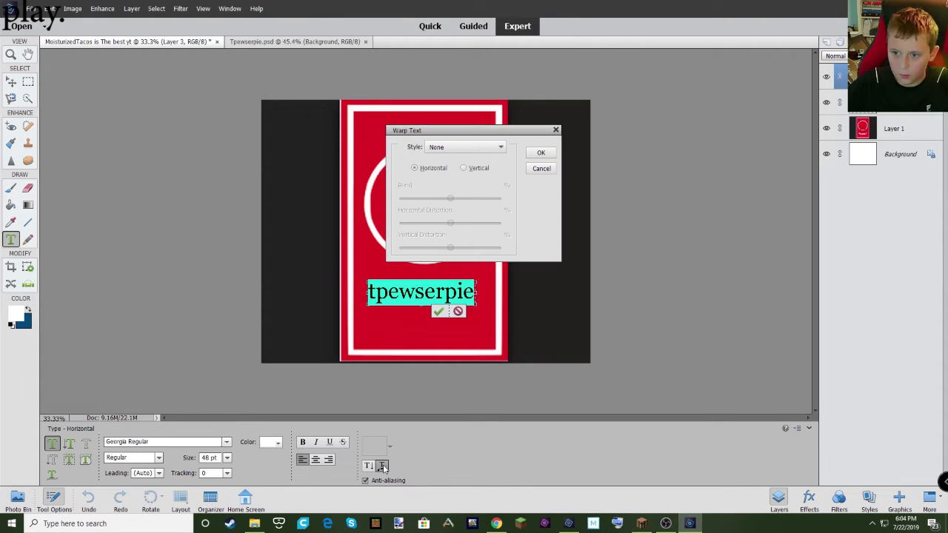
pyautogui.click(460, 147)
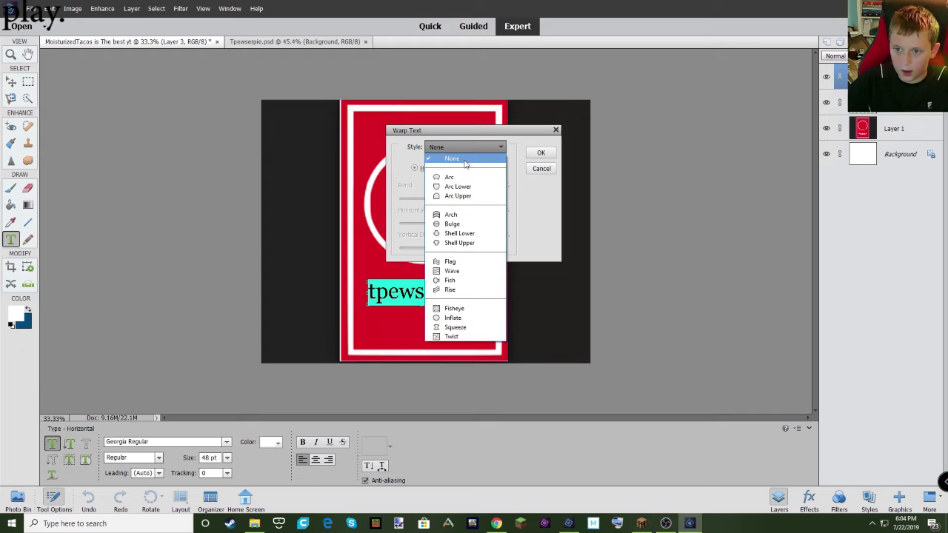
pyautogui.click(462, 178)
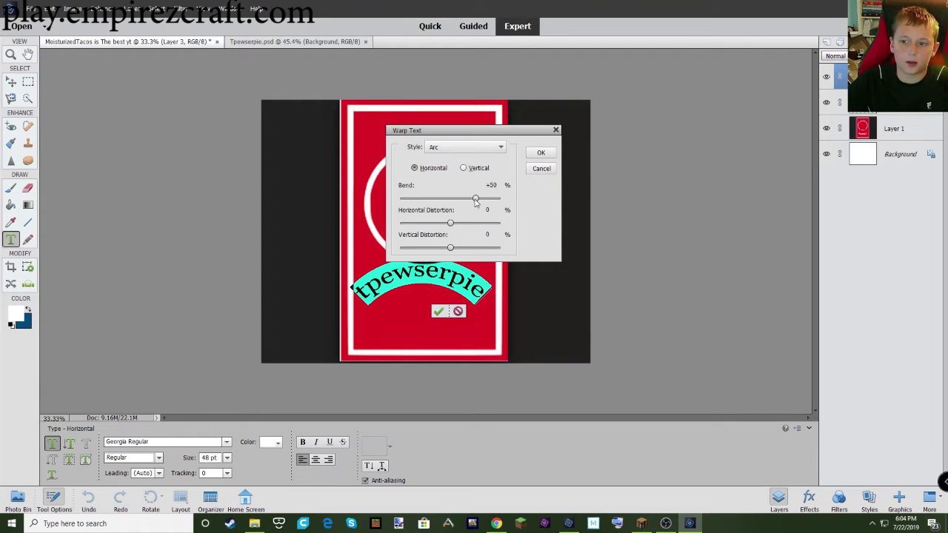
pyautogui.moveTo(476, 200); pyautogui.dragTo(440, 211)
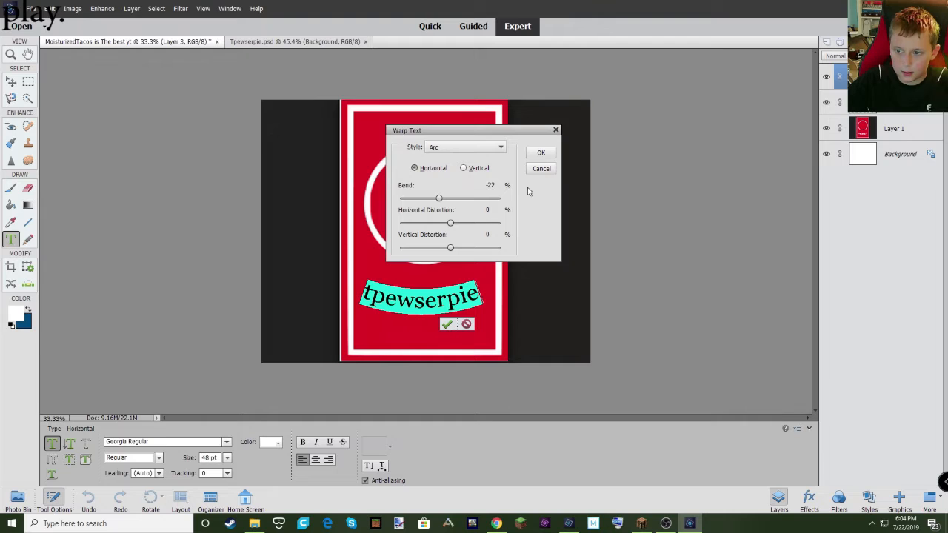
pyautogui.click(541, 153)
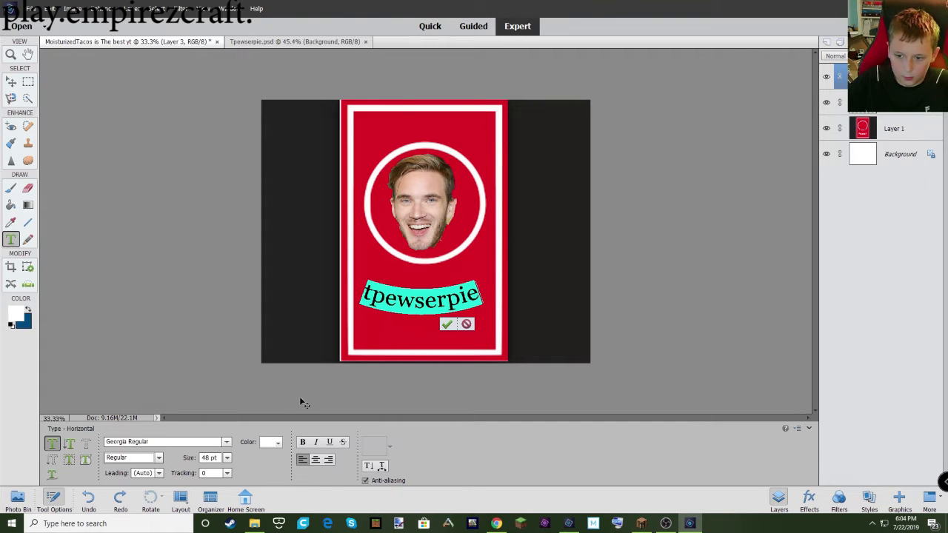
# - Try the warped text at 36 pt and return it to 48 pt
pyautogui.click(227, 458)
pyautogui.click(214, 421)
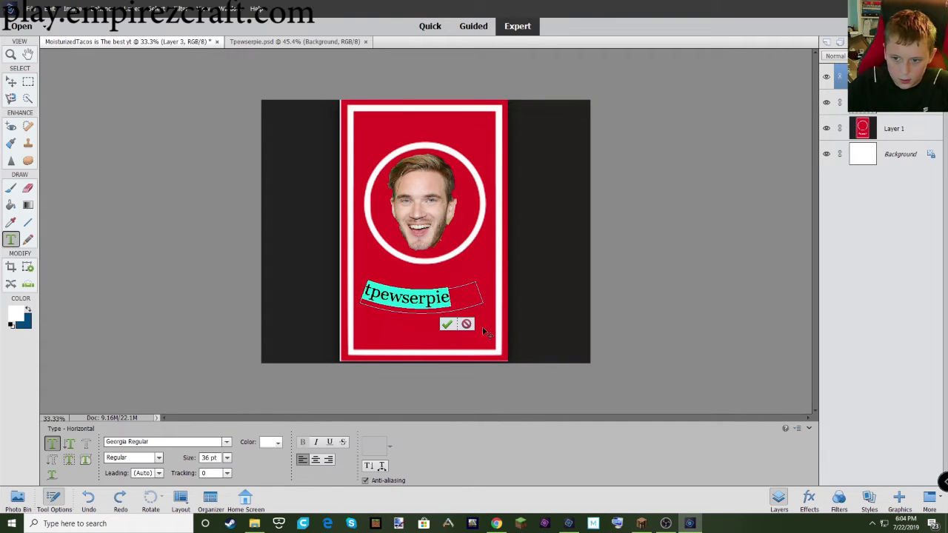
pyautogui.click(227, 458)
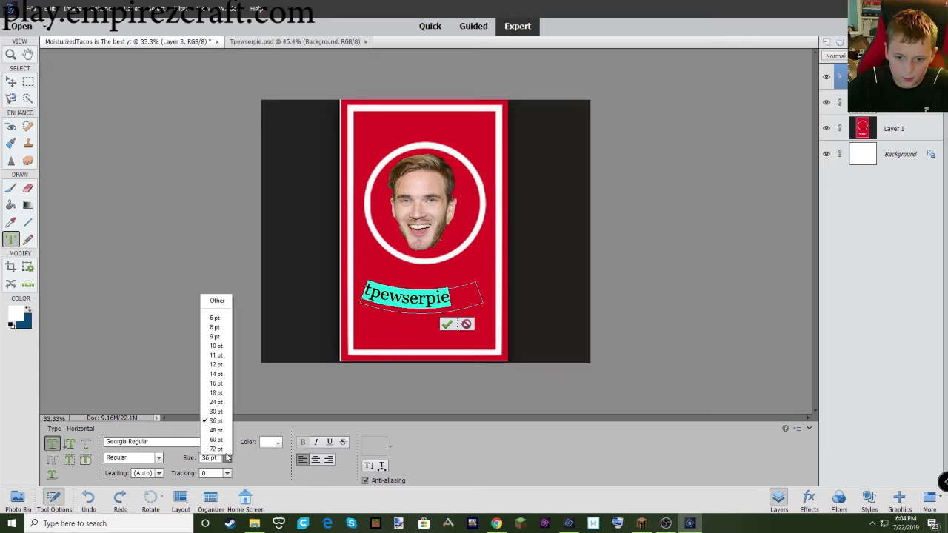
pyautogui.click(224, 436)
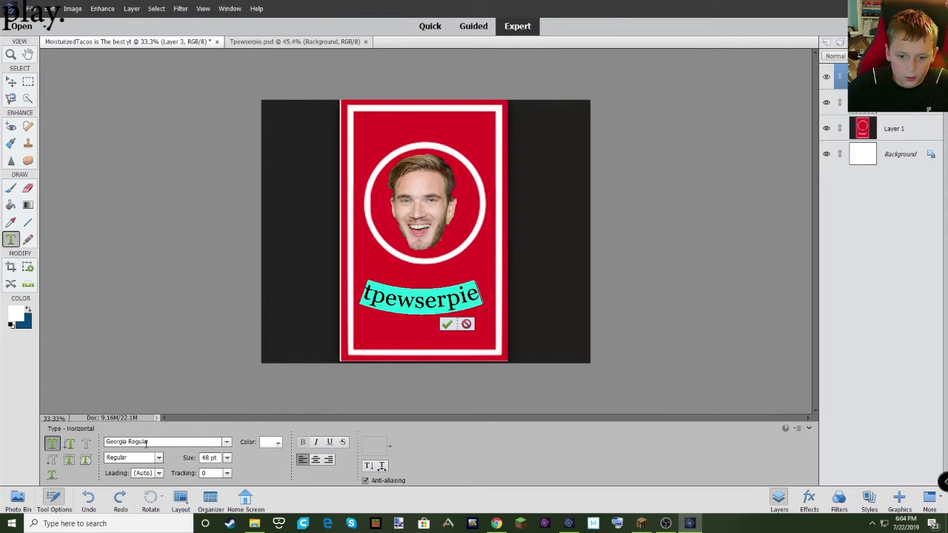
pyautogui.click(158, 457)
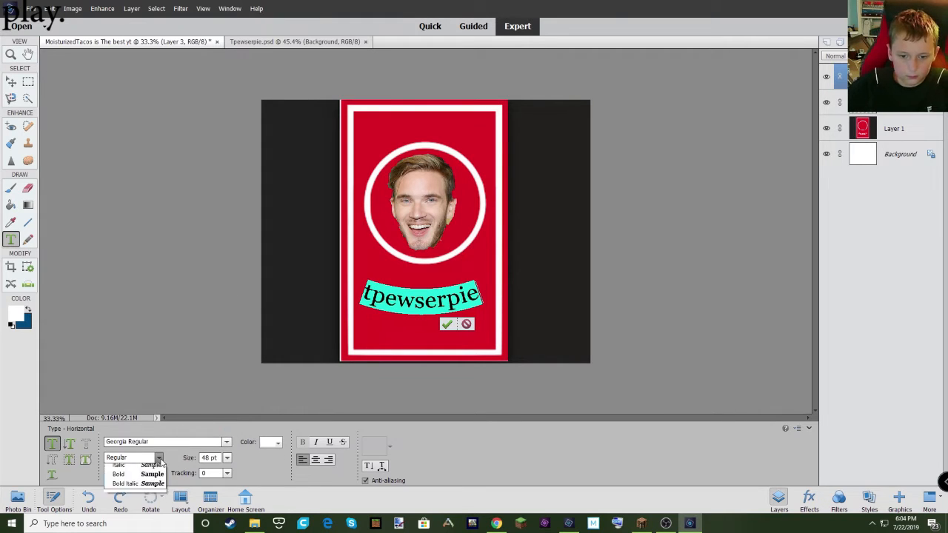
pyautogui.click(158, 457)
pyautogui.click(158, 472)
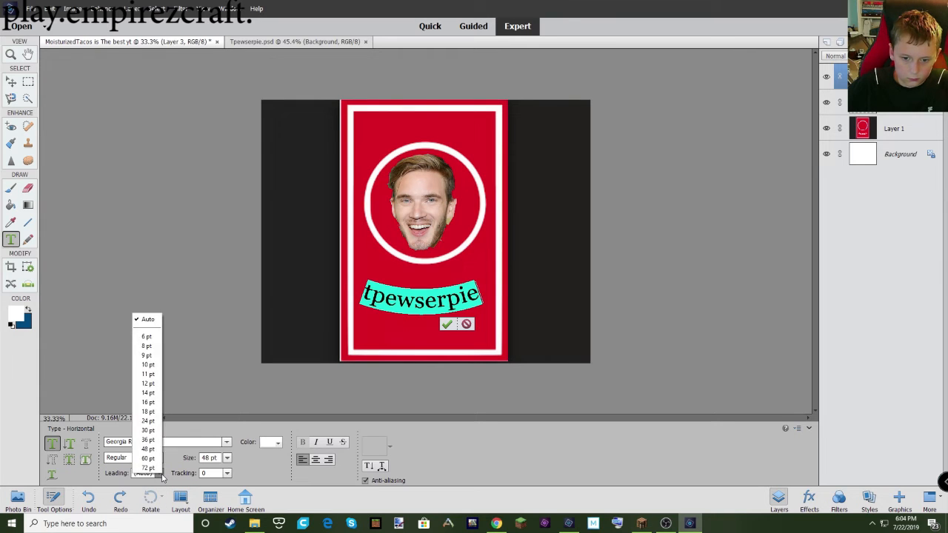
pyautogui.click(158, 472)
# - Commit the warped text, then enlarge it slightly and centre it below the circle within the white frame
pyautogui.click(446, 325)
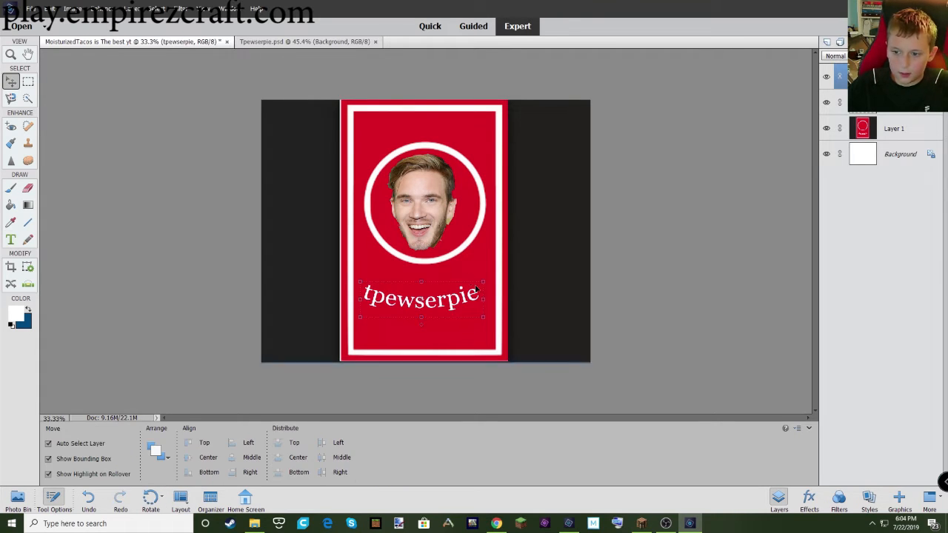
pyautogui.moveTo(454, 306)
pyautogui.mouseDown()
pyautogui.moveTo(440, 292)
pyautogui.moveTo(501, 316)
pyautogui.moveTo(460, 309)
pyautogui.mouseUp()
pyautogui.moveTo(503, 282); pyautogui.dragTo(471, 312)
pyautogui.click(464, 339)
pyautogui.click(546, 333)
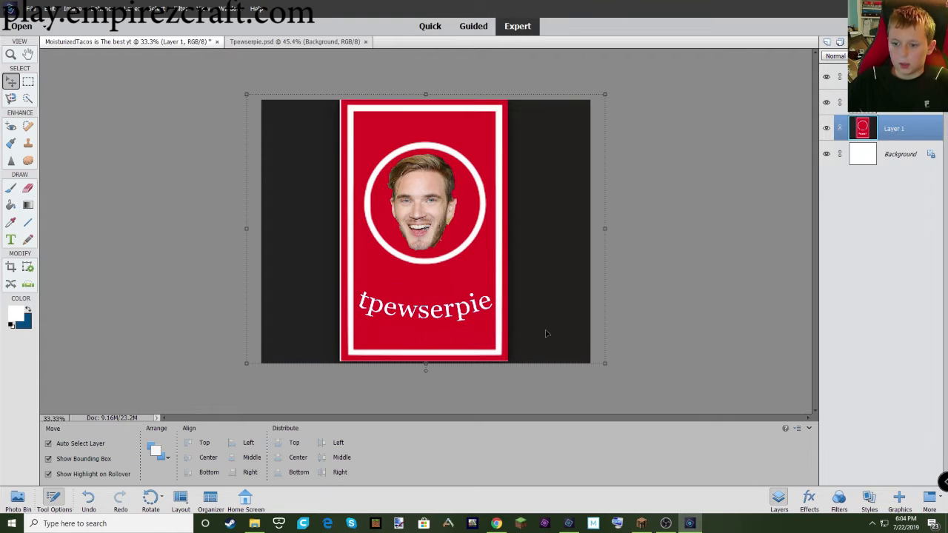
# - Create a document named "amZing tacos subscircew" with the What I use preset of 10 by 8 inches at 200 pixels/inch
pyautogui.click(716, 266)
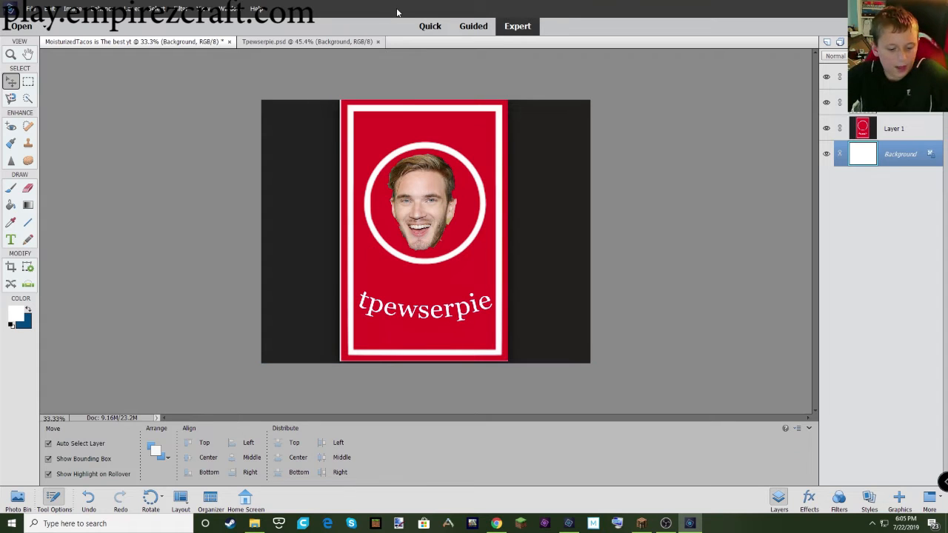
pyautogui.click(32, 9)
pyautogui.click(178, 19)
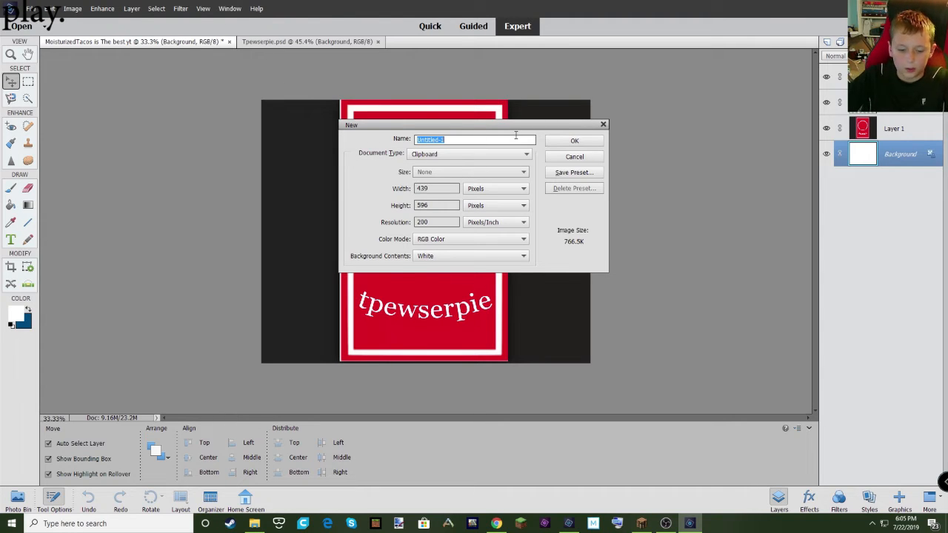
pyautogui.write('amz')
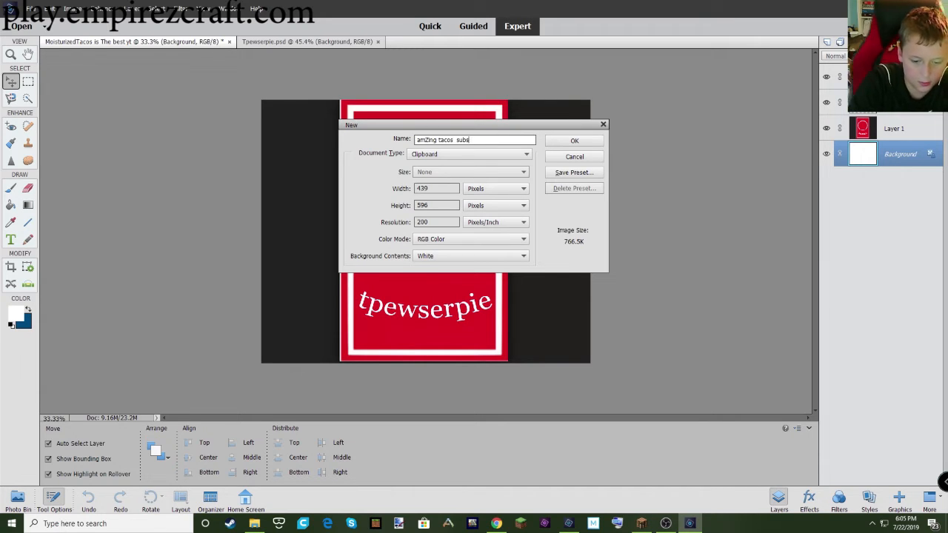
pyautogui.click(475, 154)
pyautogui.click(440, 196)
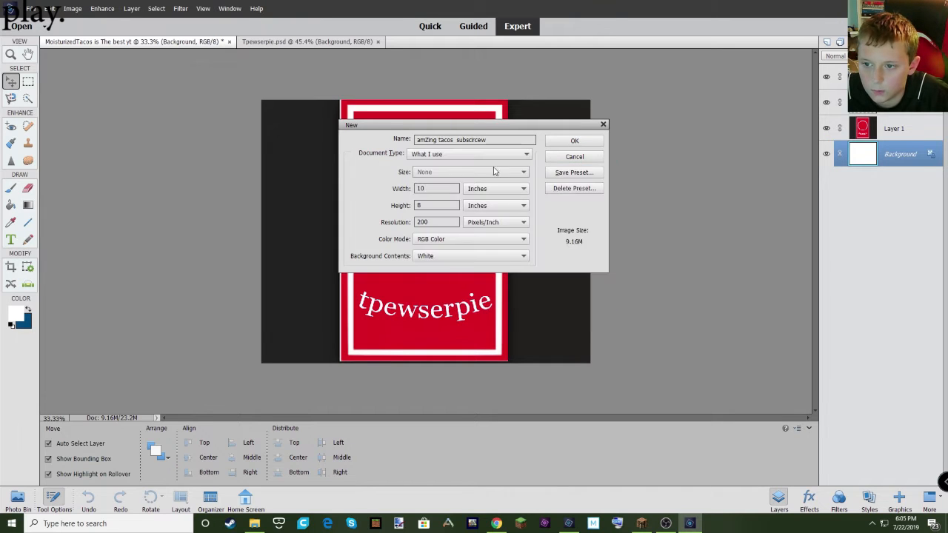
pyautogui.click(574, 141)
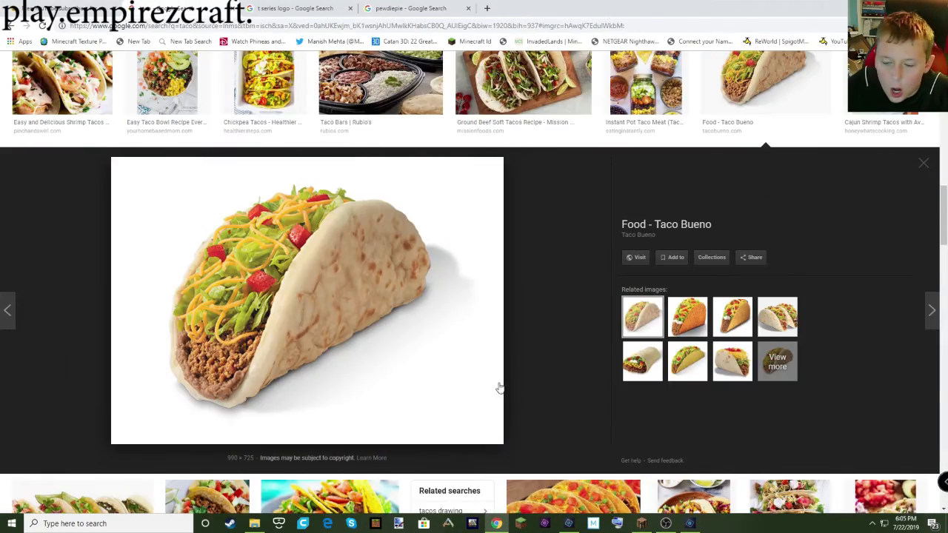
# - Copy the Food - Taco Bueno picture from the taco image results
pyautogui.scroll(5, 499, 388)
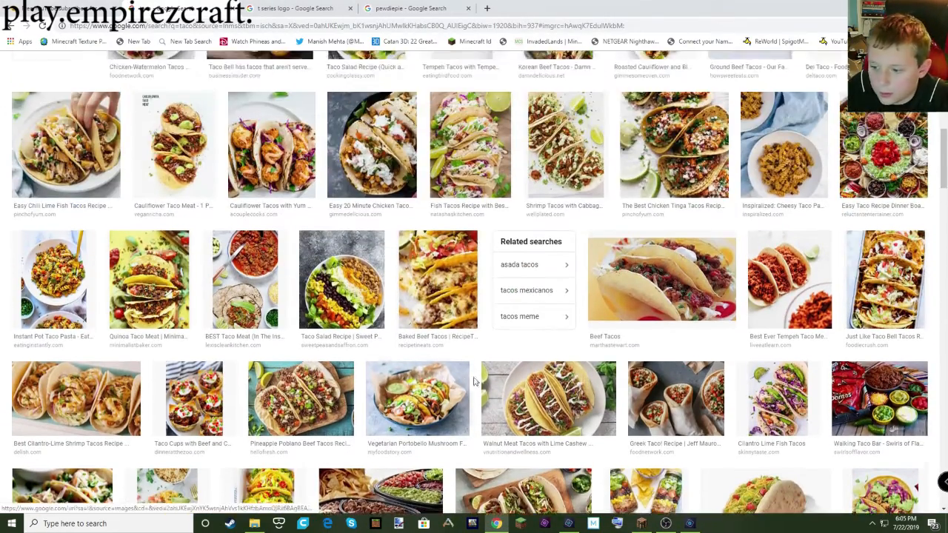
pyautogui.scroll(-3, 411, 485)
pyautogui.rightClick(389, 452)
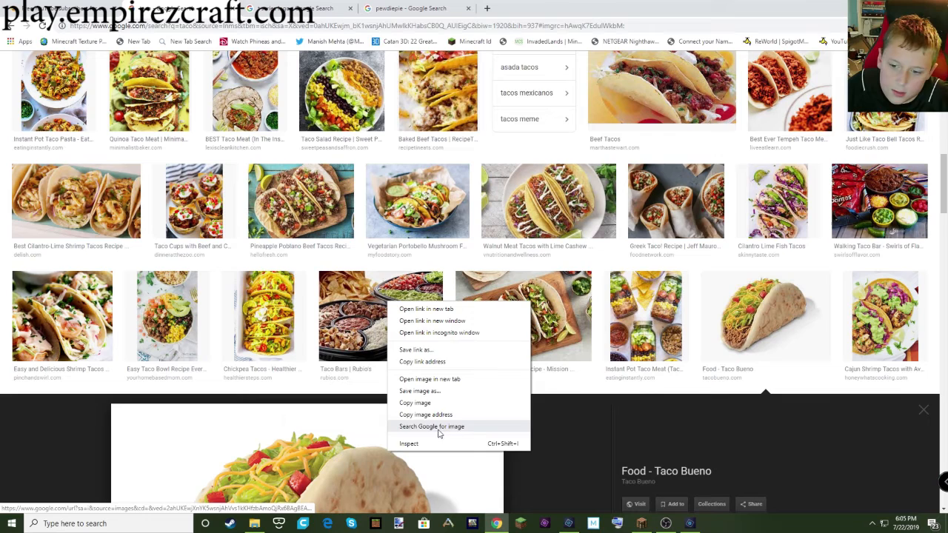
pyautogui.click(403, 405)
# - Switch to Photoshop Elements, paste the taco into the new document, enlarge it and place it near the canvas centre
pyautogui.click(690, 524)
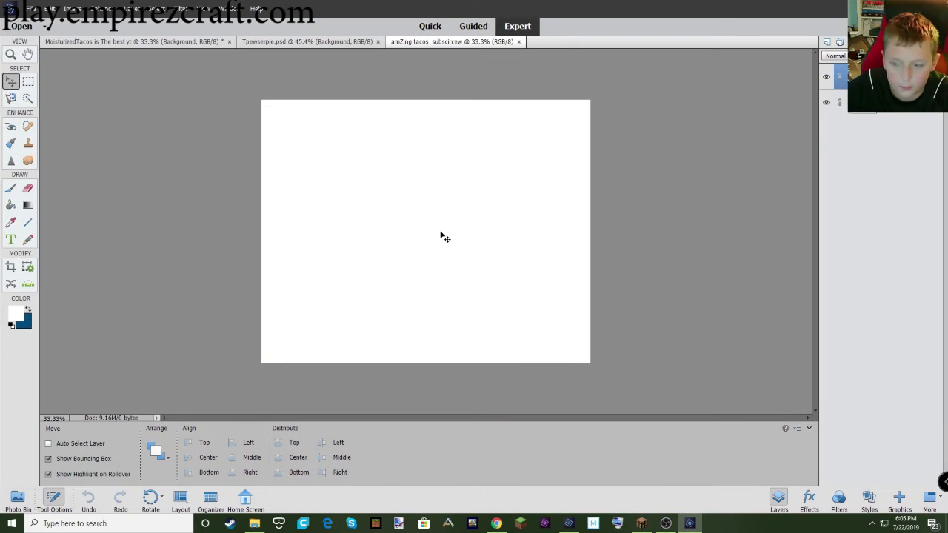
pyautogui.hotkey('ctrl', 'v')
pyautogui.moveTo(507, 172); pyautogui.dragTo(594, 108)
pyautogui.moveTo(501, 191); pyautogui.dragTo(482, 211)
pyautogui.click(542, 317)
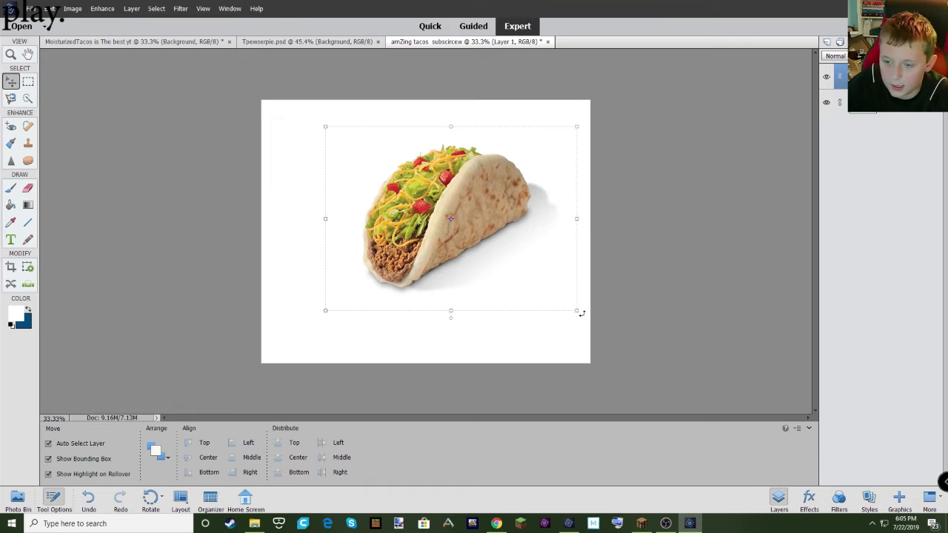
# - Switch to Chrome, search Google Images for "water" in a new tab and open the BHP Water Report 2018 picture
pyautogui.click(496, 524)
pyautogui.click(485, 9)
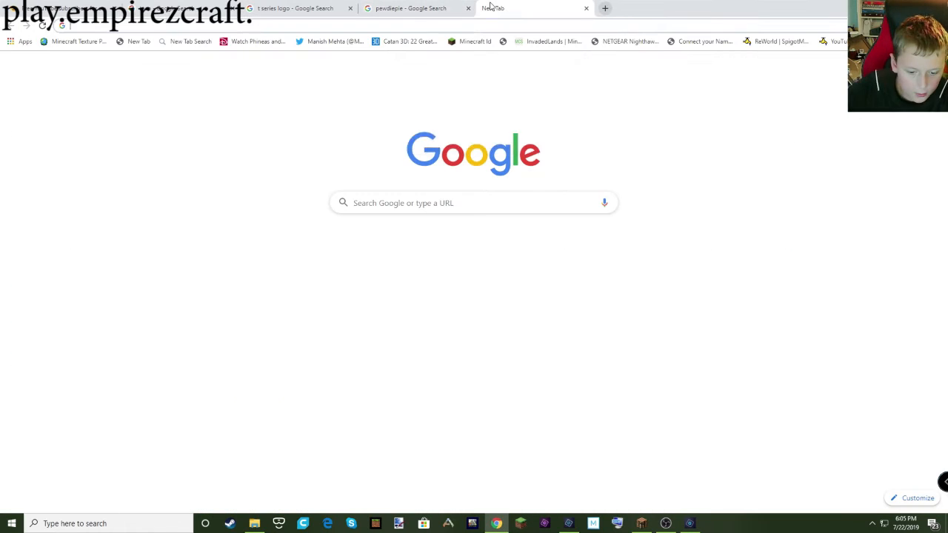
pyautogui.write('water')
pyautogui.press('Return')
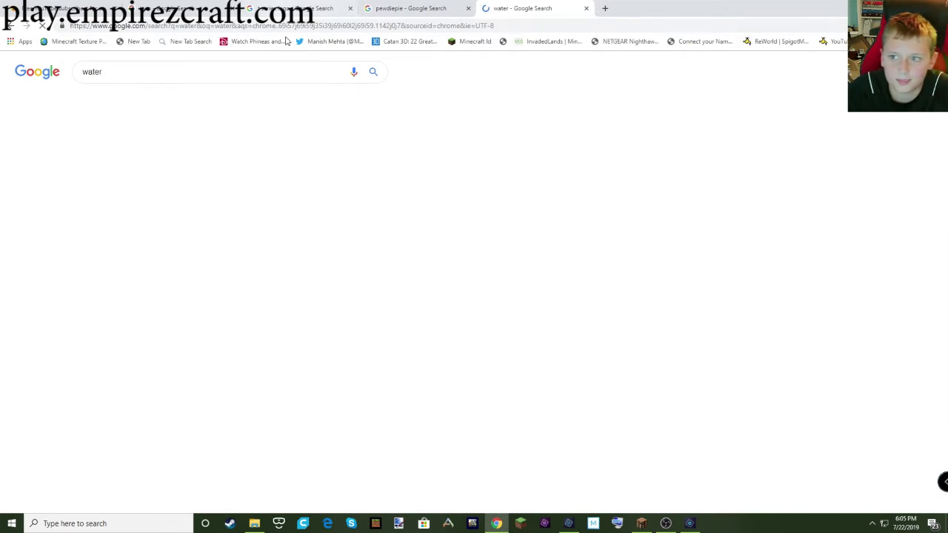
pyautogui.click(125, 102)
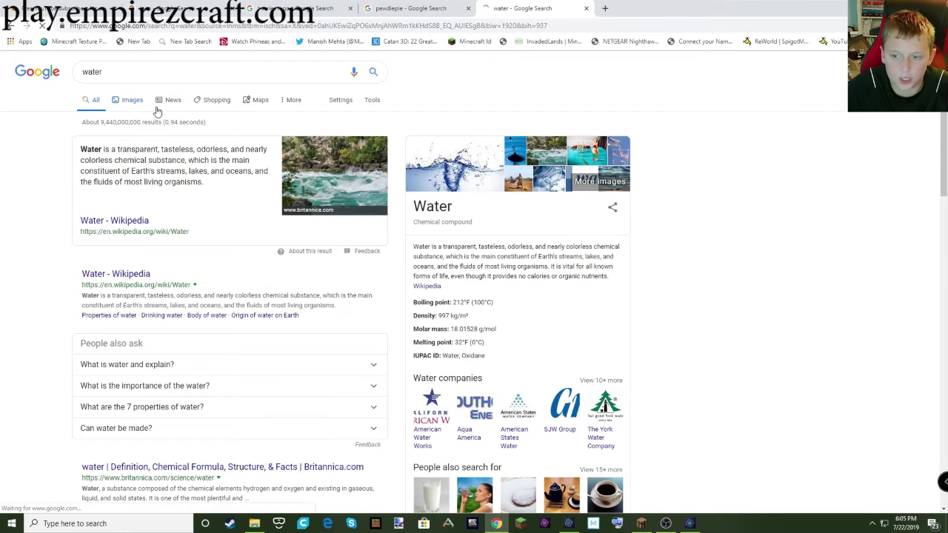
pyautogui.click(304, 351)
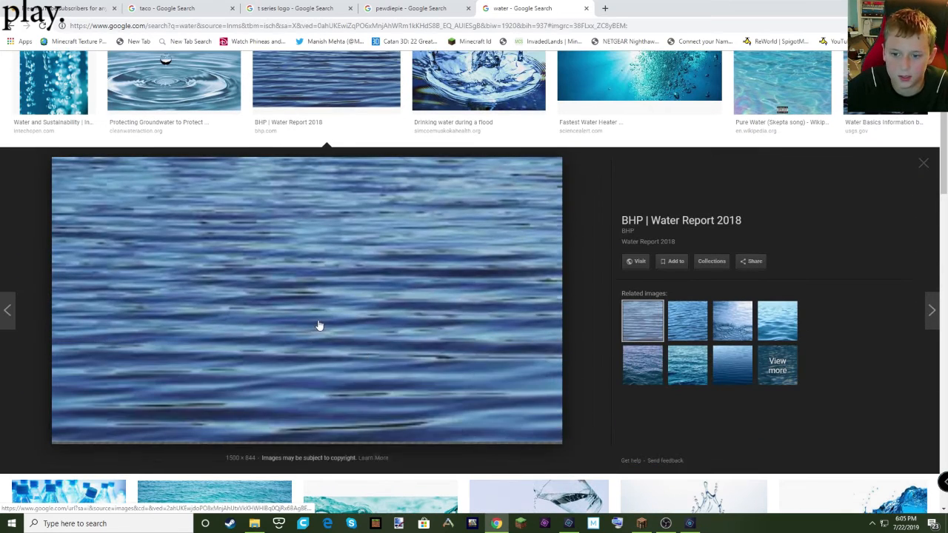
# - Copy the water picture, paste it into the taco document and move its layer above the taco layer
pyautogui.rightClick(317, 324)
pyautogui.click(358, 422)
pyautogui.click(694, 528)
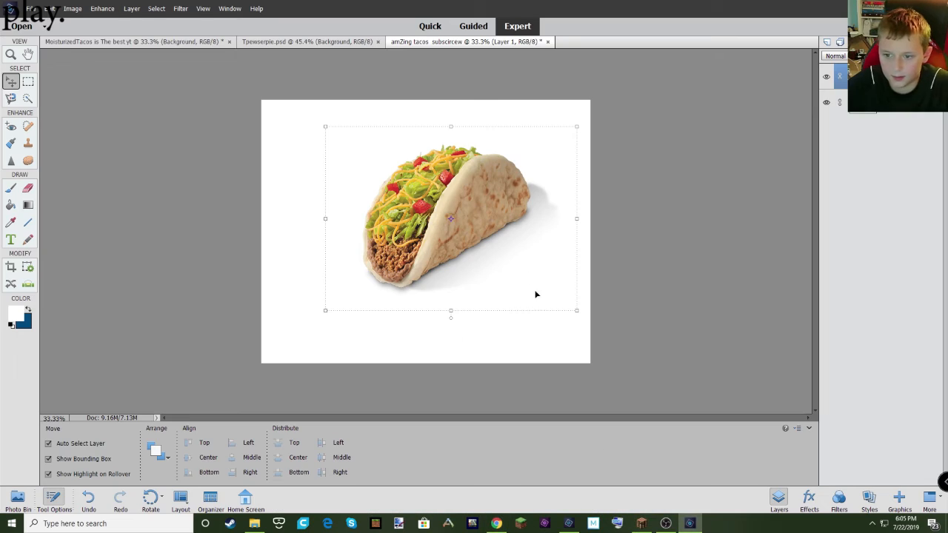
pyautogui.hotkey('ctrl', 'v')
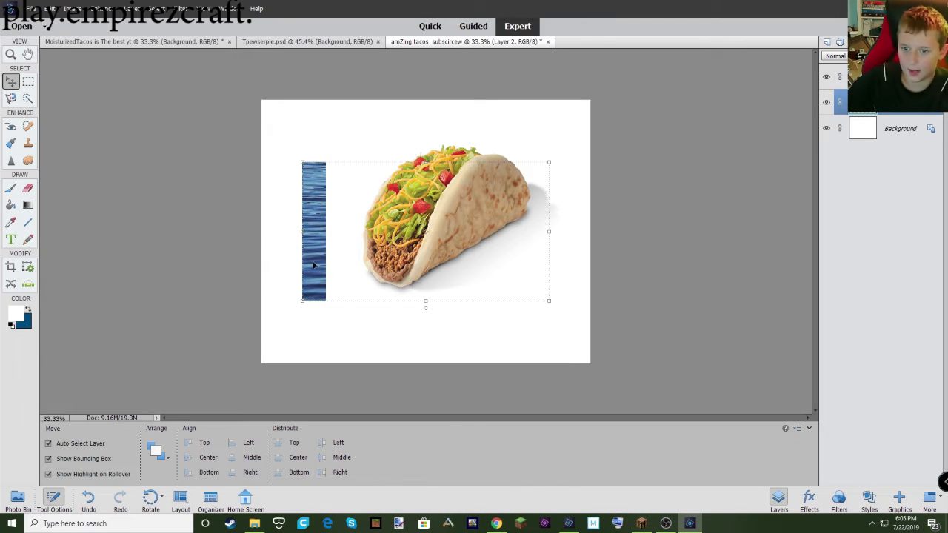
pyautogui.moveTo(886, 103); pyautogui.dragTo(886, 67)
# - Scale and position the water picture to cover the whole canvas with its left edge on the canvas edge, and commit the transform
pyautogui.moveTo(548, 163); pyautogui.dragTo(715, 69)
pyautogui.moveTo(544, 186); pyautogui.dragTo(406, 151)
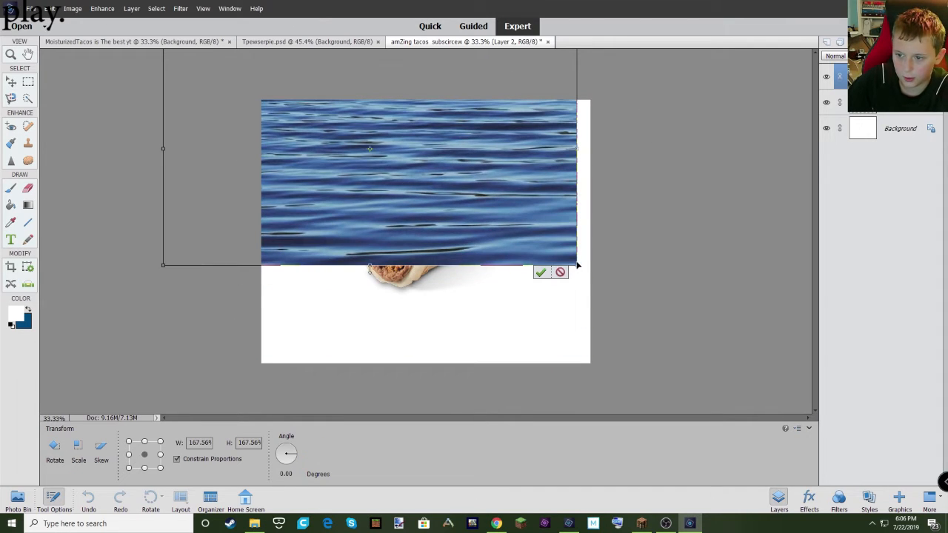
pyautogui.moveTo(578, 265); pyautogui.dragTo(795, 382)
pyautogui.moveTo(528, 221); pyautogui.dragTo(346, 205)
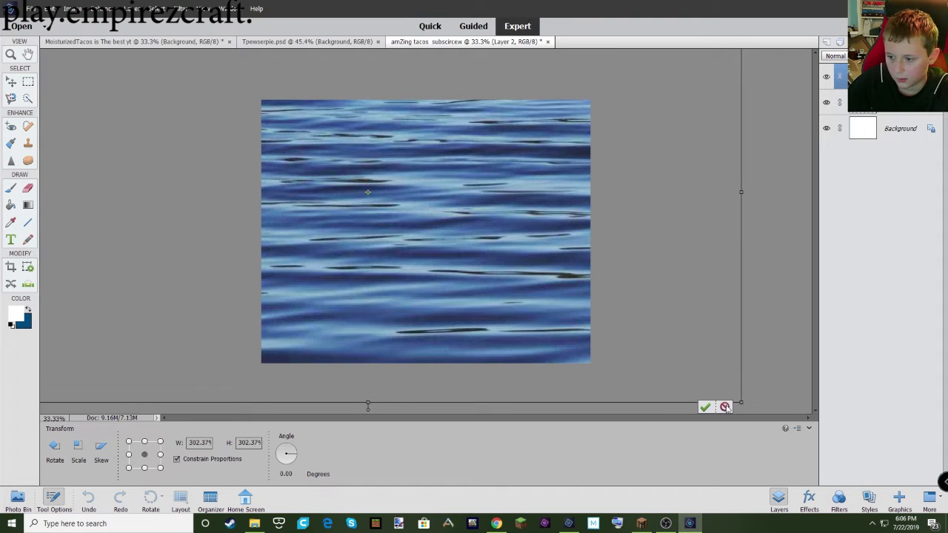
pyautogui.moveTo(741, 403); pyautogui.dragTo(513, 271)
pyautogui.moveTo(425, 216); pyautogui.dragTo(548, 325)
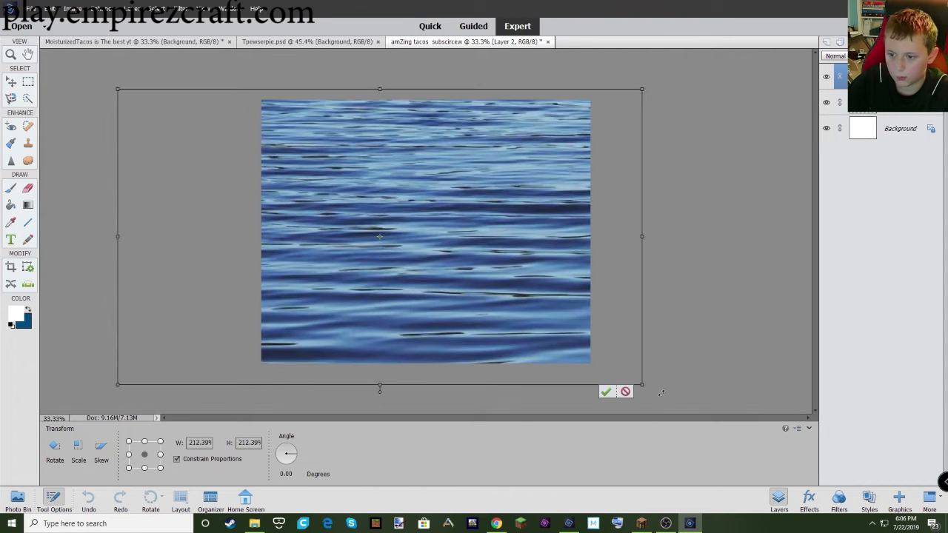
pyautogui.moveTo(645, 388); pyautogui.dragTo(461, 283)
pyautogui.moveTo(409, 220); pyautogui.dragTo(551, 230)
pyautogui.moveTo(603, 291); pyautogui.dragTo(730, 365)
pyautogui.click(691, 368)
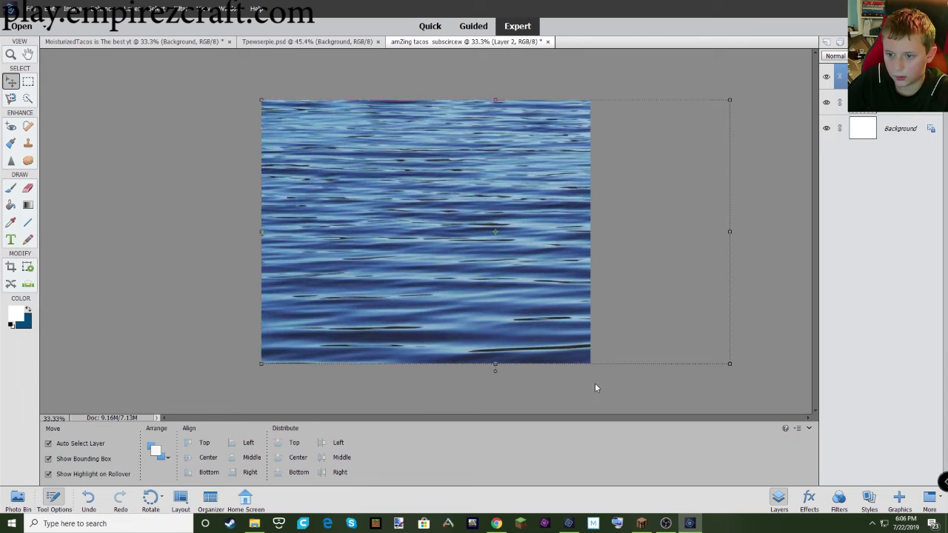
# - Outline an irregular area in the lower-left part of the water with the Magnetic Lasso
pyautogui.click(597, 388)
pyautogui.click(11, 97)
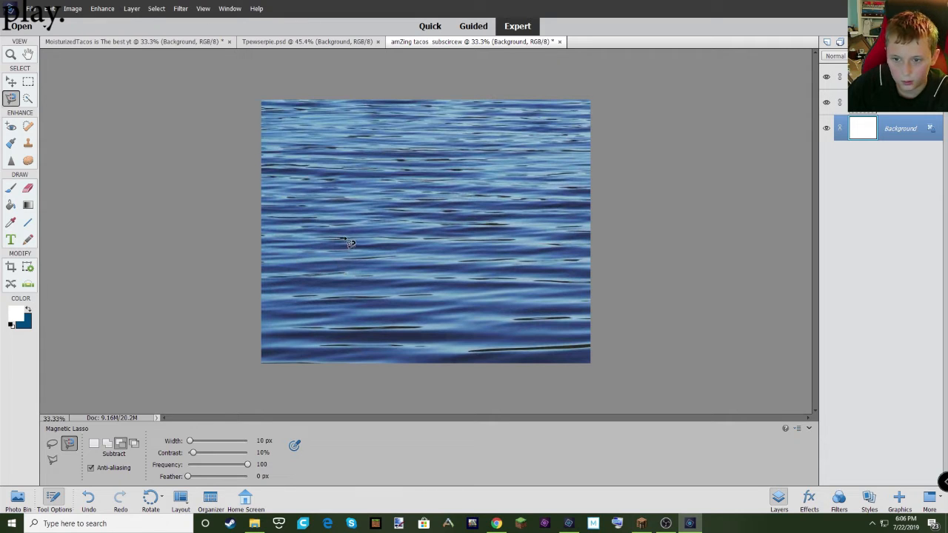
pyautogui.click(317, 243)
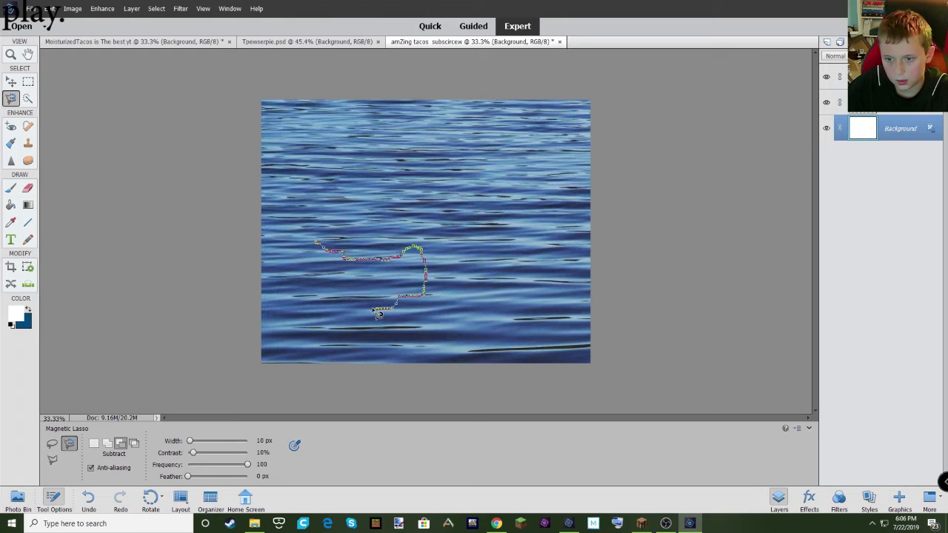
pyautogui.click(318, 245)
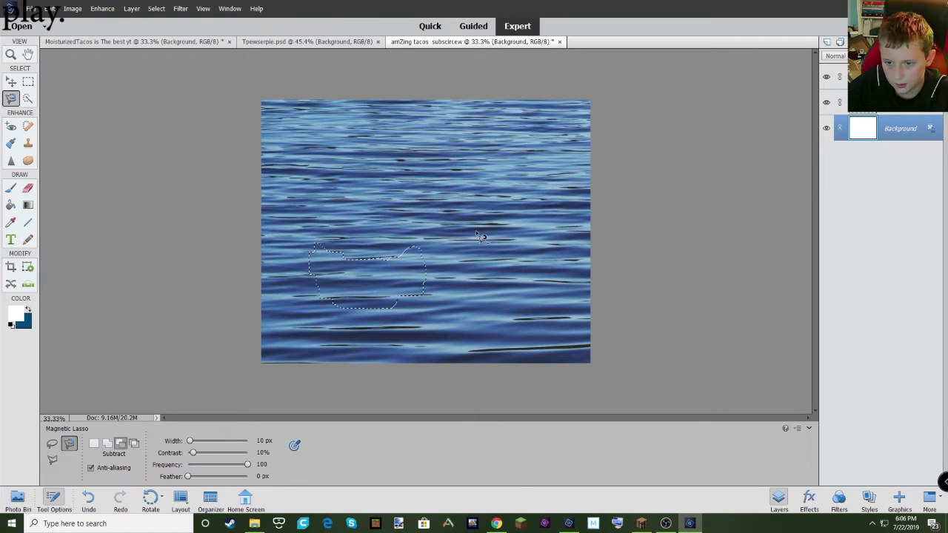
# - Cut the outlined area out of the water layer to expose the layers beneath it
pyautogui.click(882, 76)
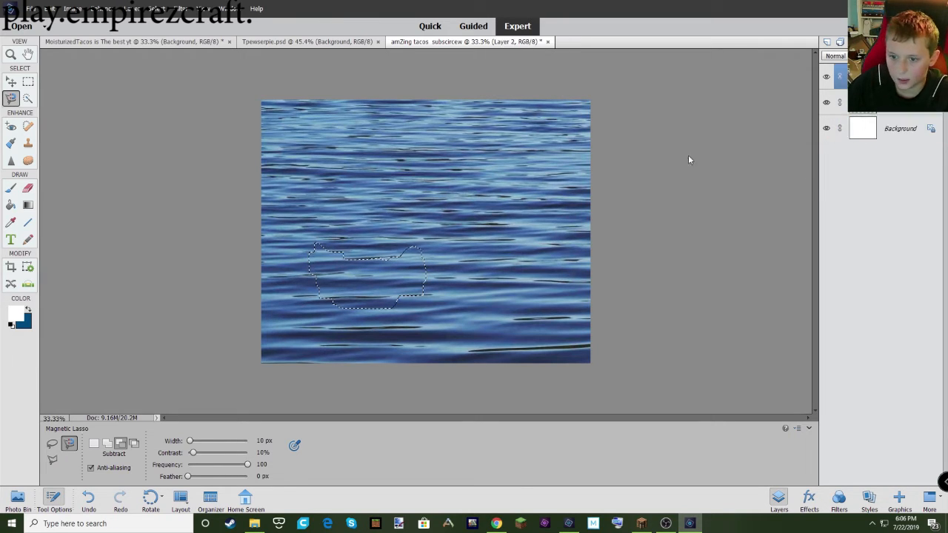
pyautogui.click(11, 81)
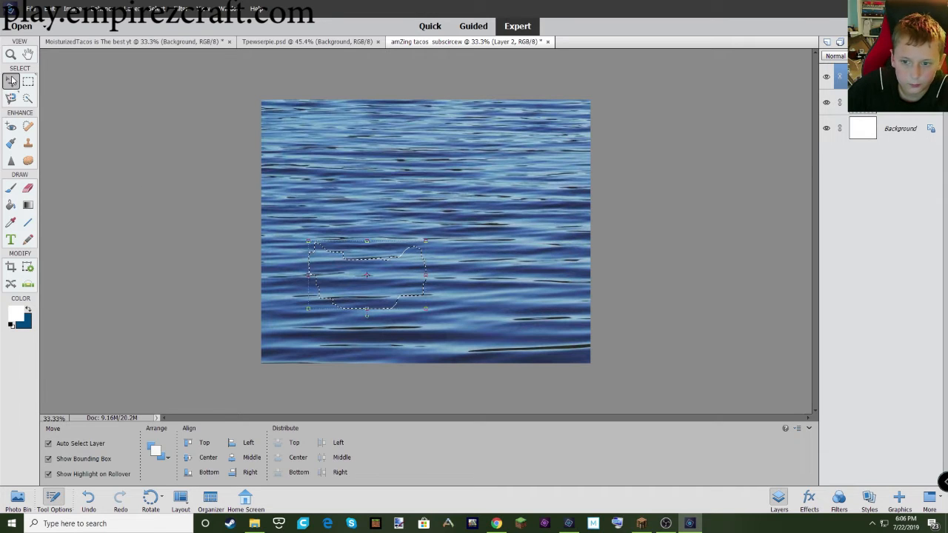
pyautogui.press('ctrl')
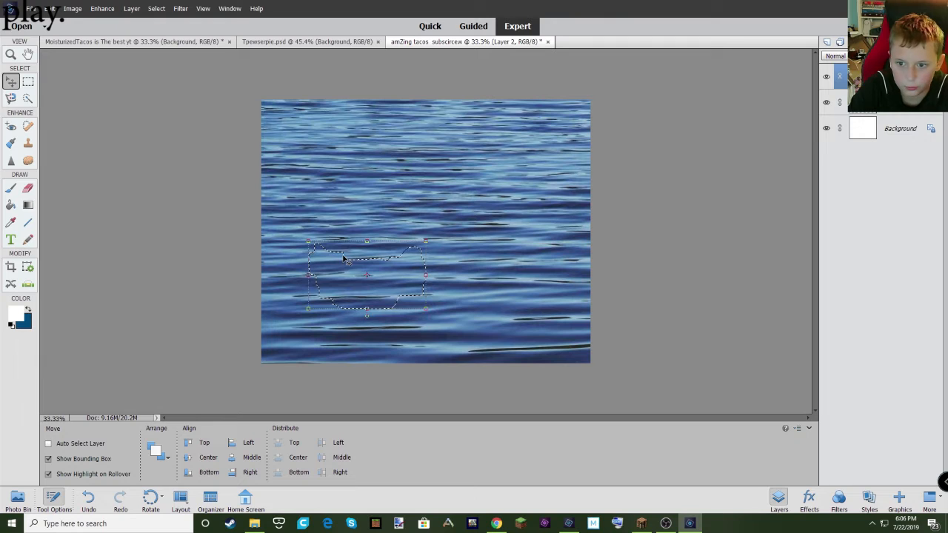
pyautogui.press('Delete')
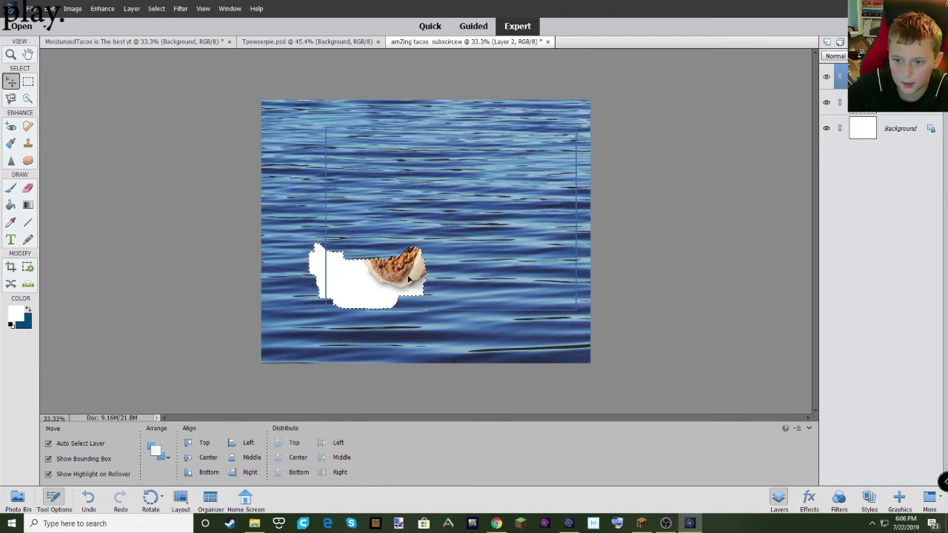
# - Paste the cut water piece above the Background, move it up and right, and shift the taco down and left behind the hole
pyautogui.click(705, 281)
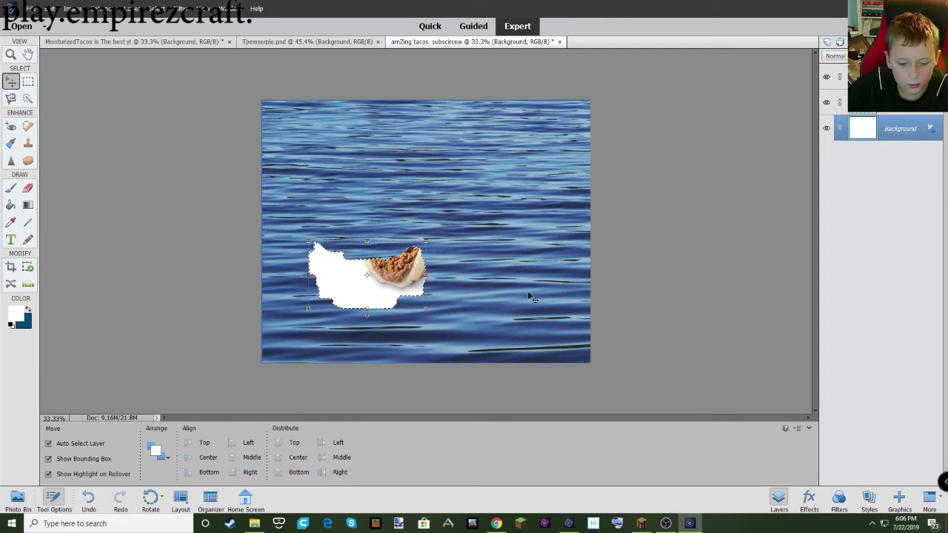
pyautogui.hotkey('ctrl', 'v')
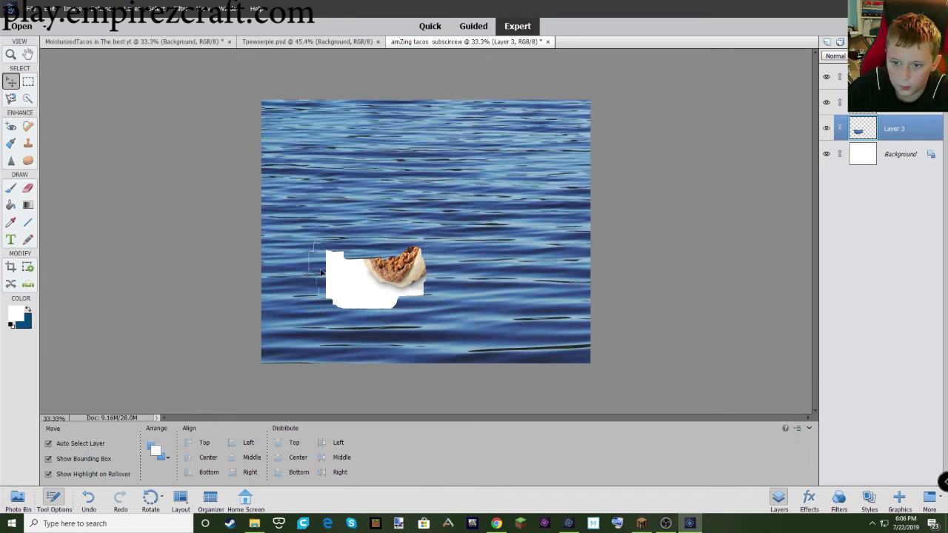
pyautogui.moveTo(309, 266); pyautogui.dragTo(478, 165)
pyautogui.moveTo(409, 275); pyautogui.dragTo(365, 323)
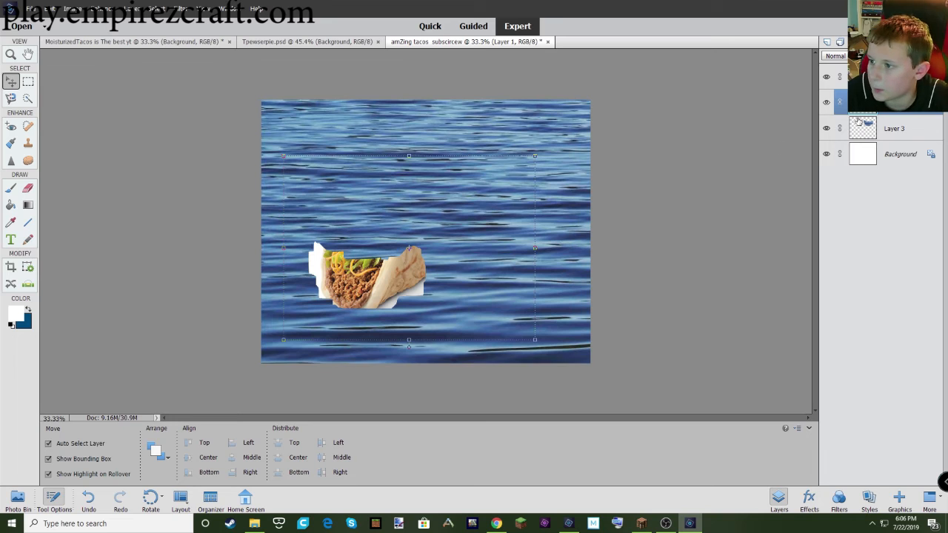
# - Hide the water layer and the layer with the cut water piece, leaving the taco and Background shown
pyautogui.click(841, 77)
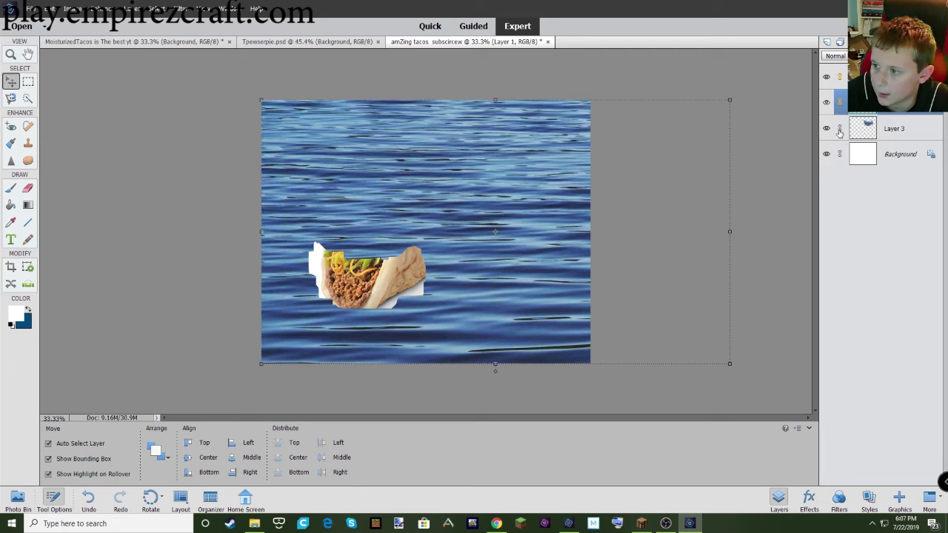
pyautogui.click(827, 77)
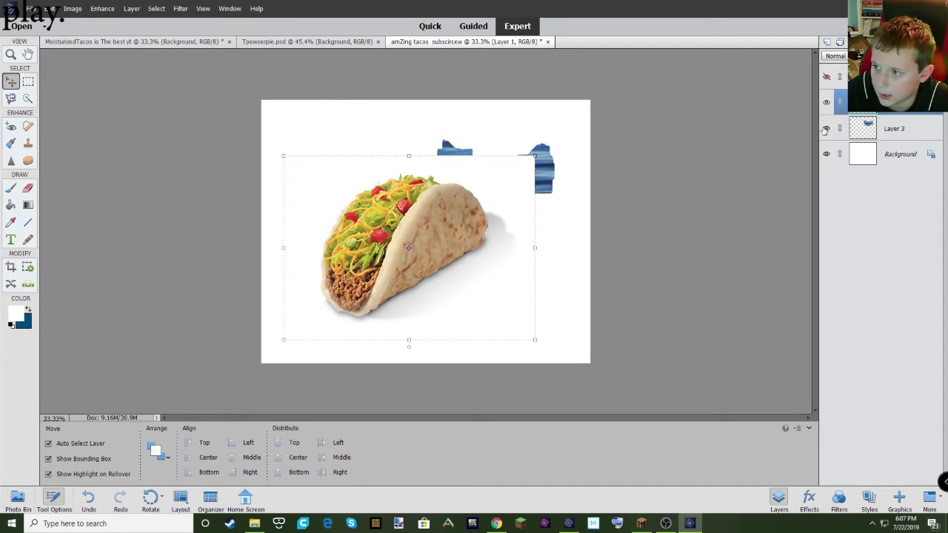
pyautogui.click(826, 129)
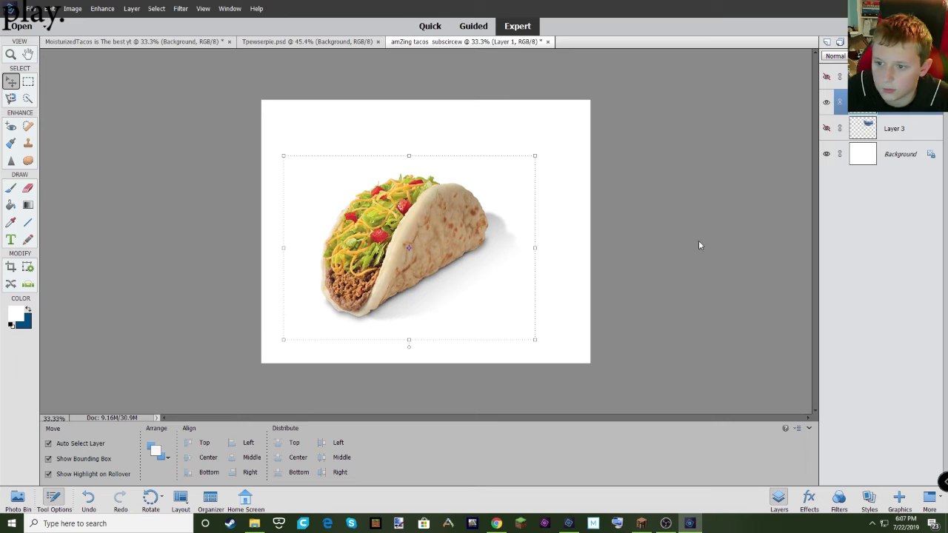
# - Select the taco by tracing its outline with the Magnetic Lasso, excluding its shadow, and switch to the Move tool
pyautogui.click(11, 99)
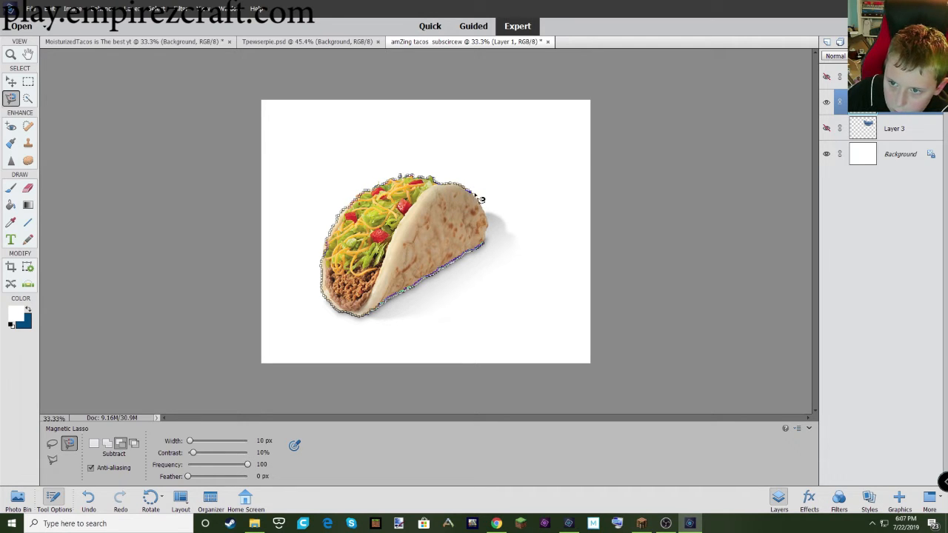
pyautogui.click(489, 251)
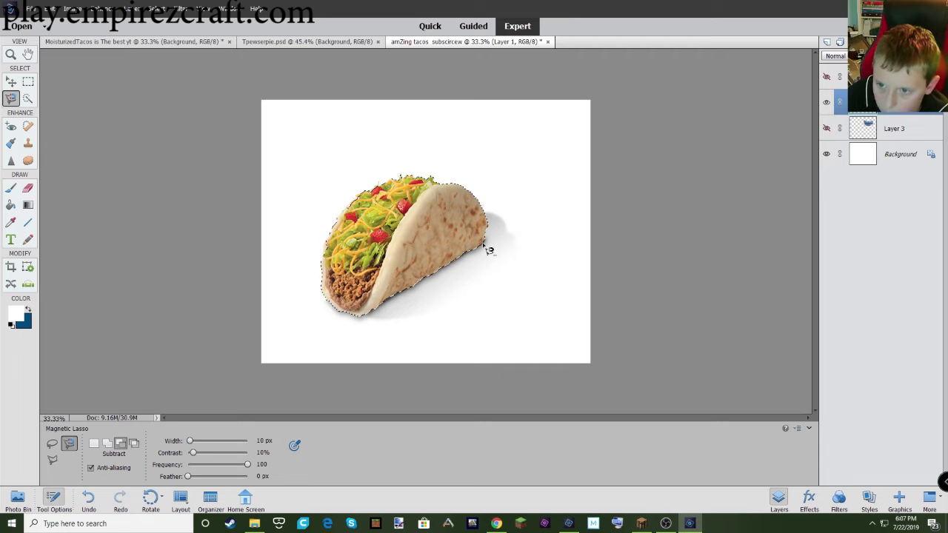
pyautogui.press('v')
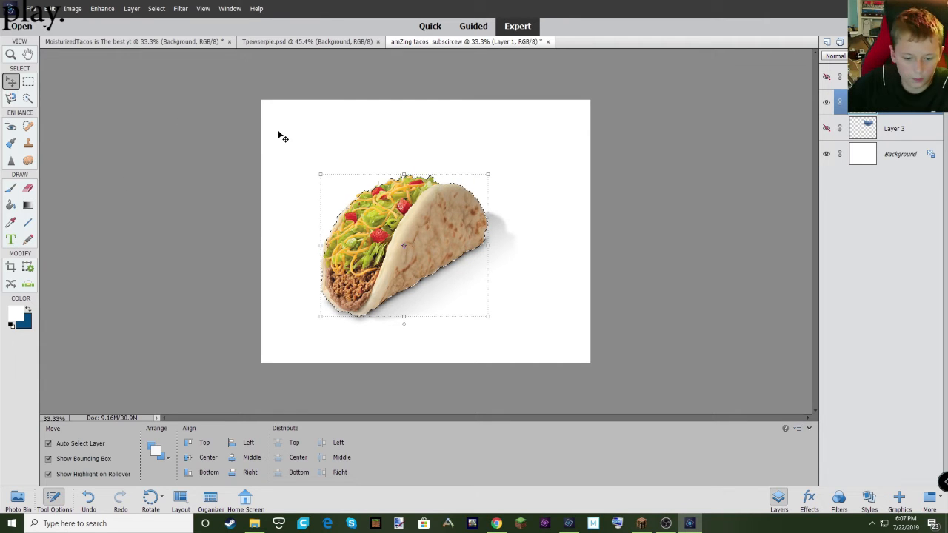
# - Copy the selected taco to its own layer, delete the original taco layer, and show the water layers again
pyautogui.hotkey('ctrl', 'j')
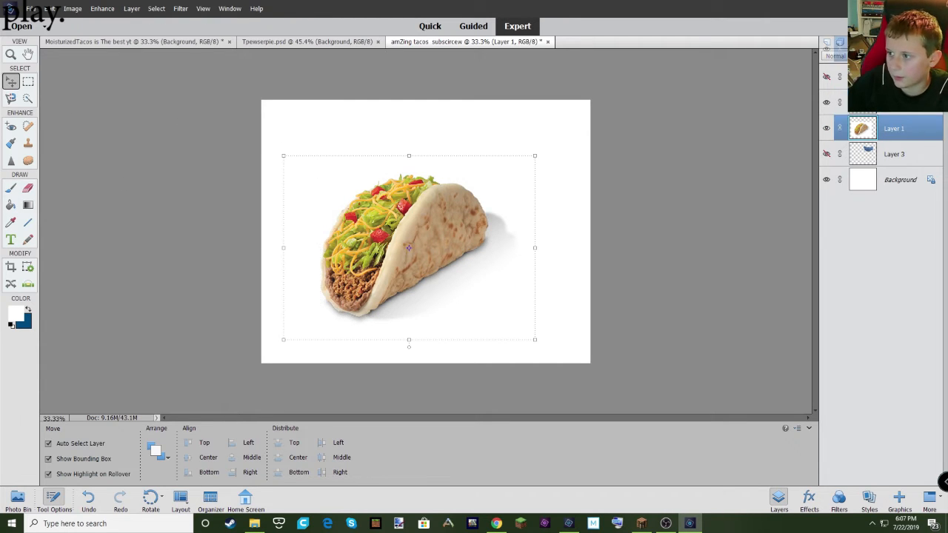
pyautogui.press('Delete')
pyautogui.click(827, 129)
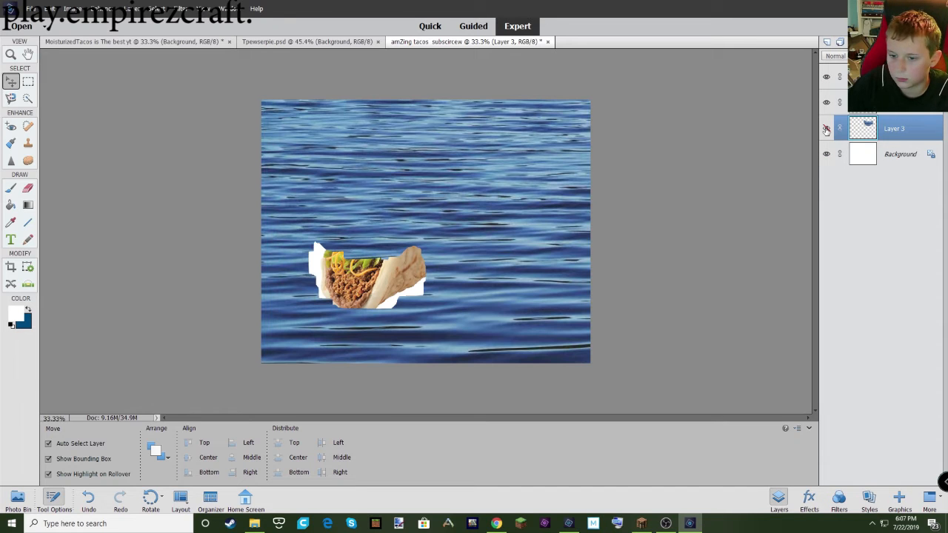
# - Bring the taco cut-out above the water layer and nudge it slightly right
pyautogui.click(384, 272)
pyautogui.moveTo(390, 273); pyautogui.dragTo(370, 294)
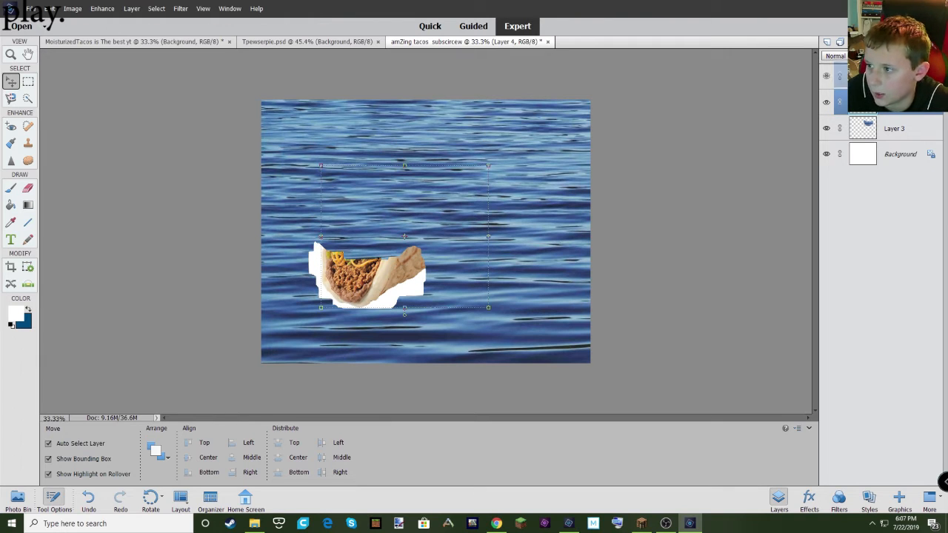
pyautogui.click(827, 77)
pyautogui.moveTo(447, 203); pyautogui.dragTo(460, 202)
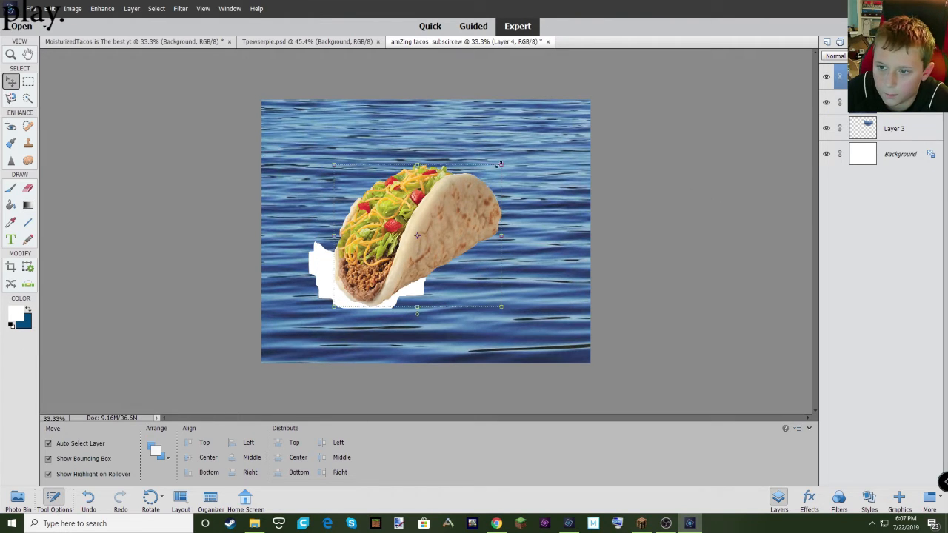
# - Scale the taco cut-out proportionally to about 70% and position it over the hole in the water
pyautogui.moveTo(500, 164); pyautogui.dragTo(502, 184)
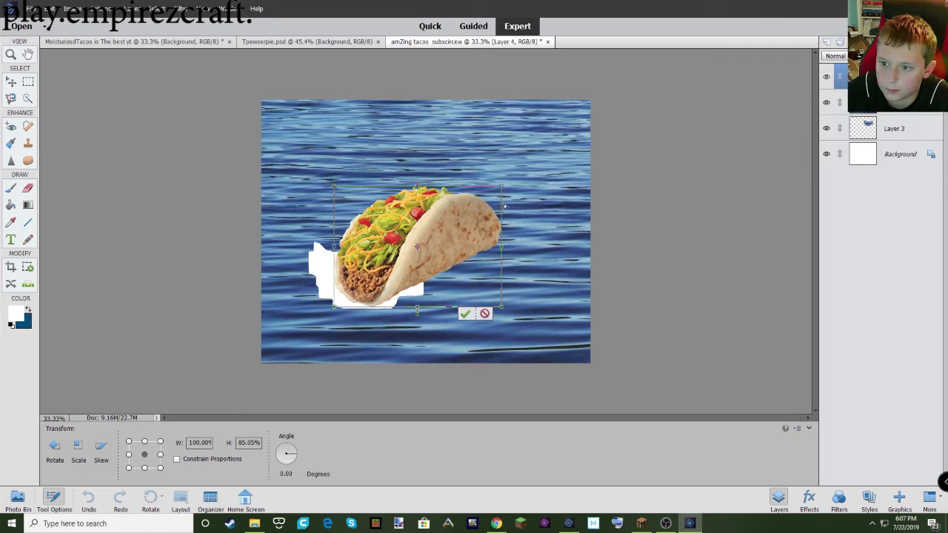
pyautogui.click(484, 313)
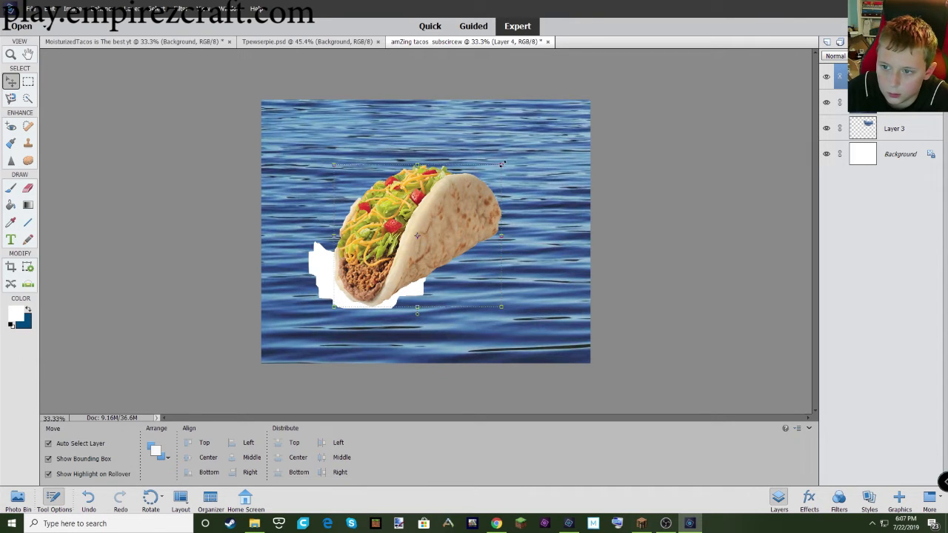
pyautogui.moveTo(503, 164); pyautogui.dragTo(453, 210)
pyautogui.moveTo(431, 241)
pyautogui.mouseDown()
pyautogui.moveTo(442, 223)
pyautogui.moveTo(436, 232)
pyautogui.mouseUp()
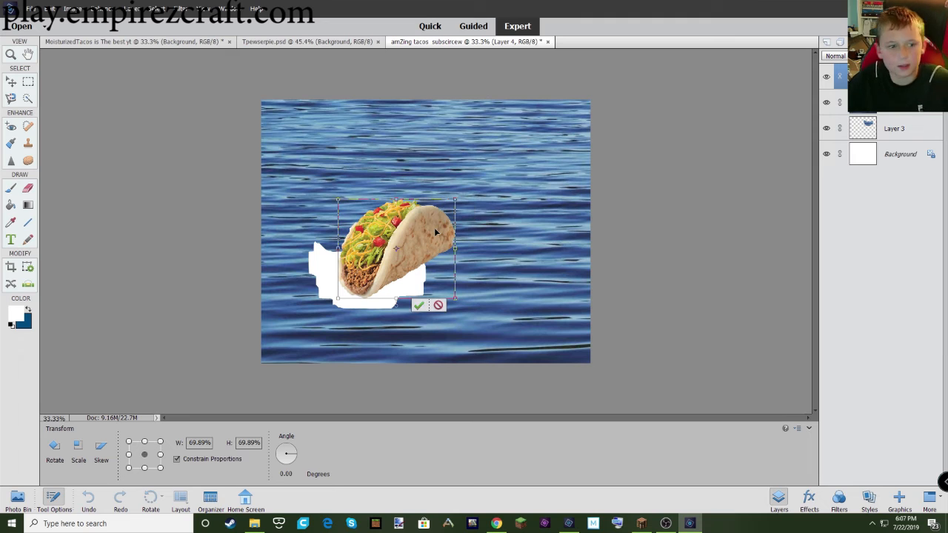
pyautogui.click(419, 306)
# - Raise the cut water piece to the top of the layer stack and fit it back over the hole, covering the taco's lower part
pyautogui.click(897, 132)
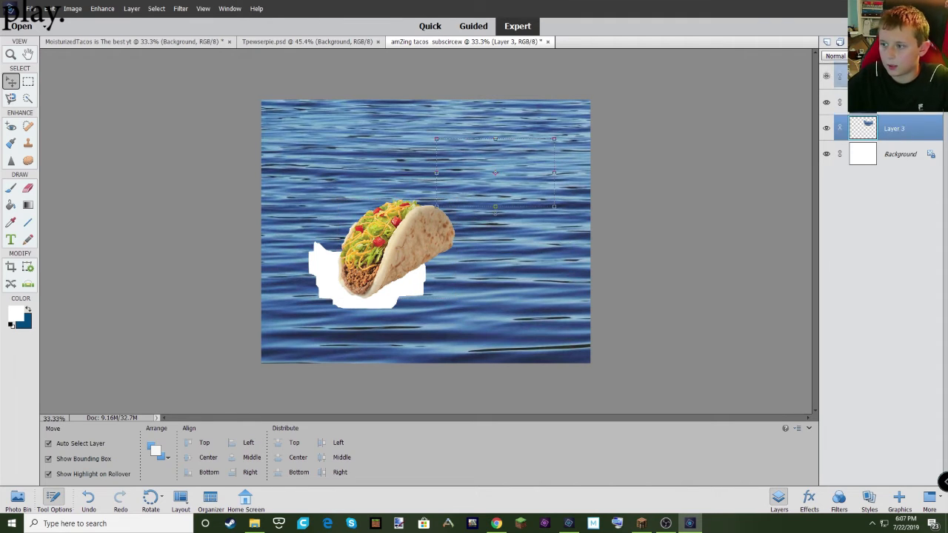
pyautogui.moveTo(896, 130); pyautogui.dragTo(896, 79)
pyautogui.moveTo(514, 183); pyautogui.dragTo(399, 277)
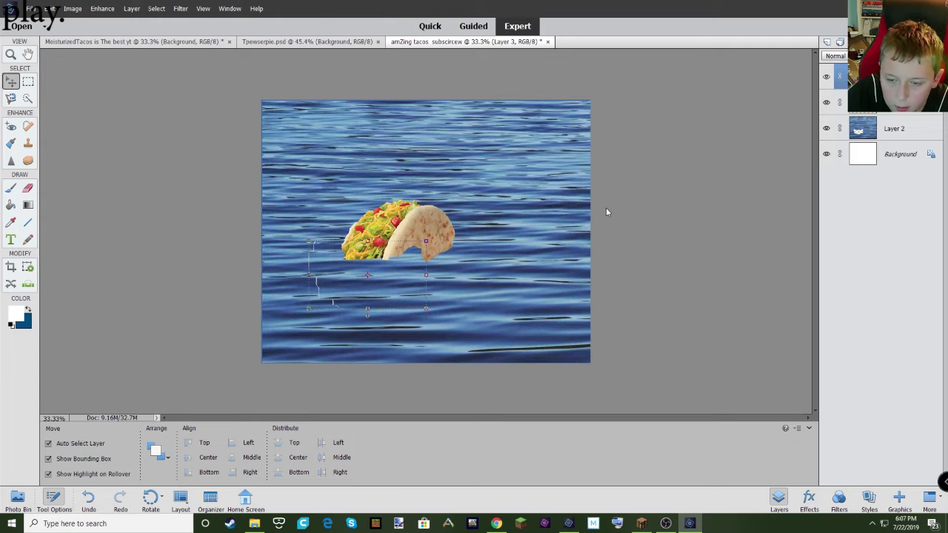
pyautogui.click(669, 327)
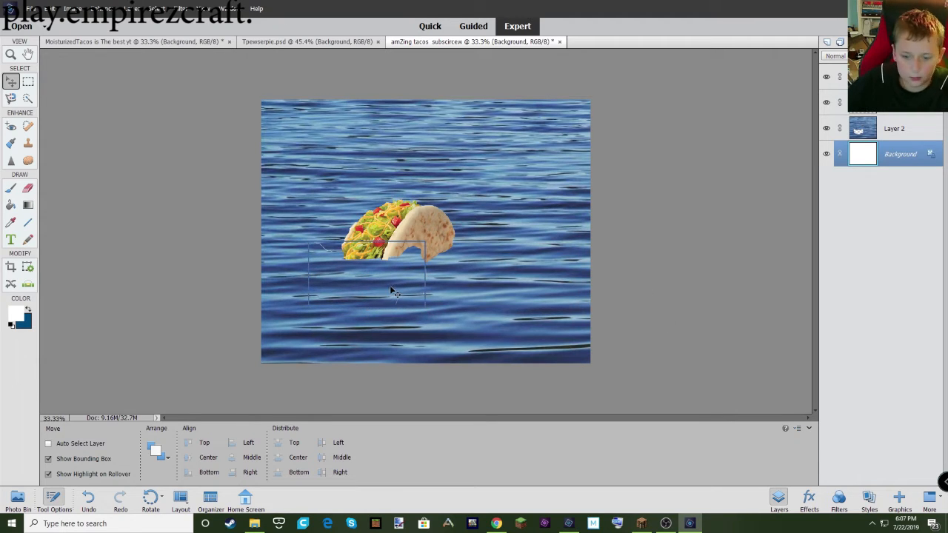
# - Undo the edits back to the point before the cut water piece was pasted
pyautogui.hotkey('ctrl', 'z')
pyautogui.hotkey('ctrl', 'z')
pyautogui.hotkey('ctrl', 'z')
pyautogui.hotkey('ctrl', 'z')
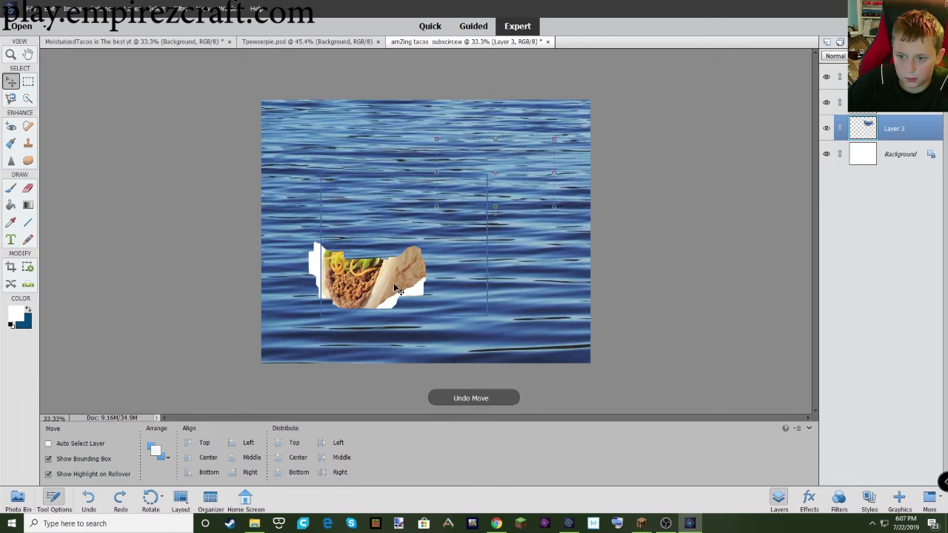
pyautogui.hotkey('ctrl', 'z')
pyautogui.hotkey('ctrl', 'z')
pyautogui.hotkey('ctrl', 'z')
pyautogui.hotkey('ctrl', 'z')
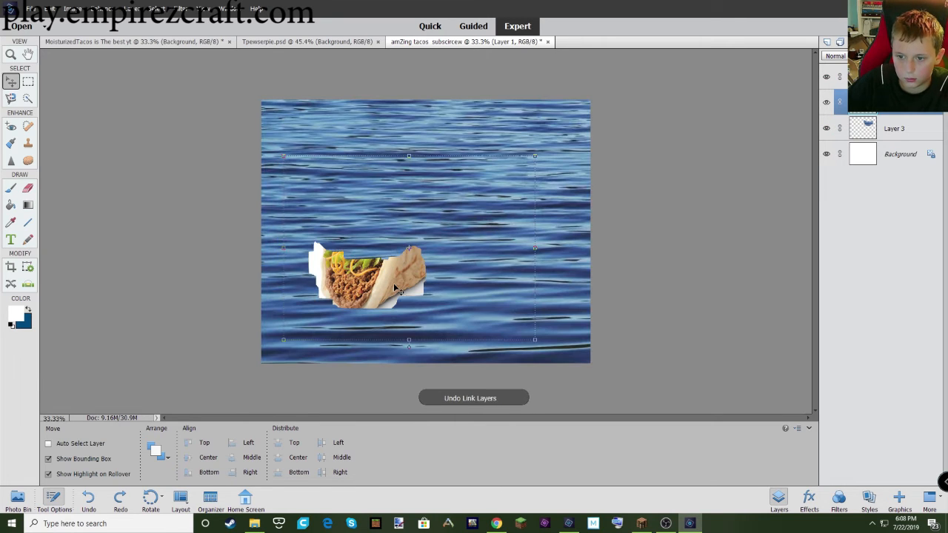
pyautogui.hotkey('ctrl', 'z')
pyautogui.hotkey('ctrl', 'z')
pyautogui.hotkey('ctrl', 'z')
pyautogui.hotkey('ctrl', 'z')
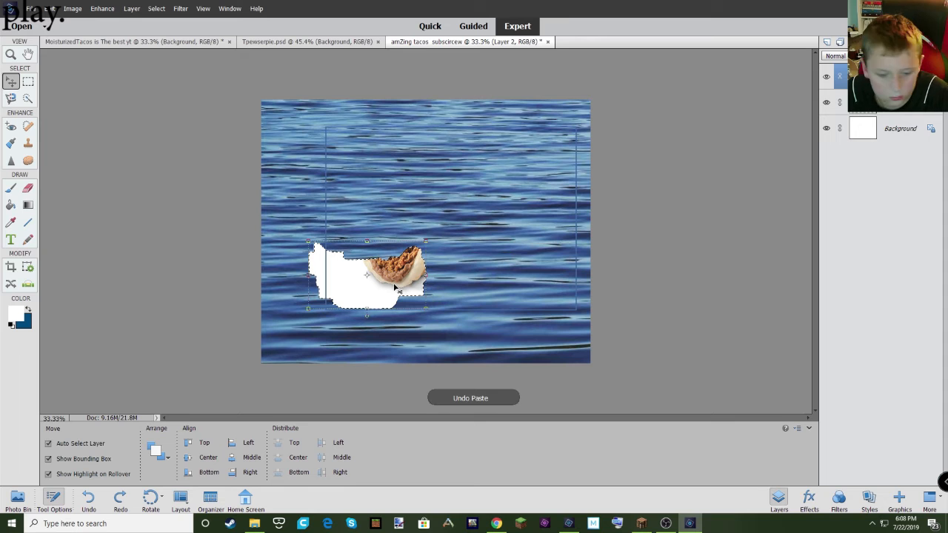
# - Try pasting the copied pieces and cutting the outlined area out of the Background
pyautogui.hotkey('ctrl', 'v')
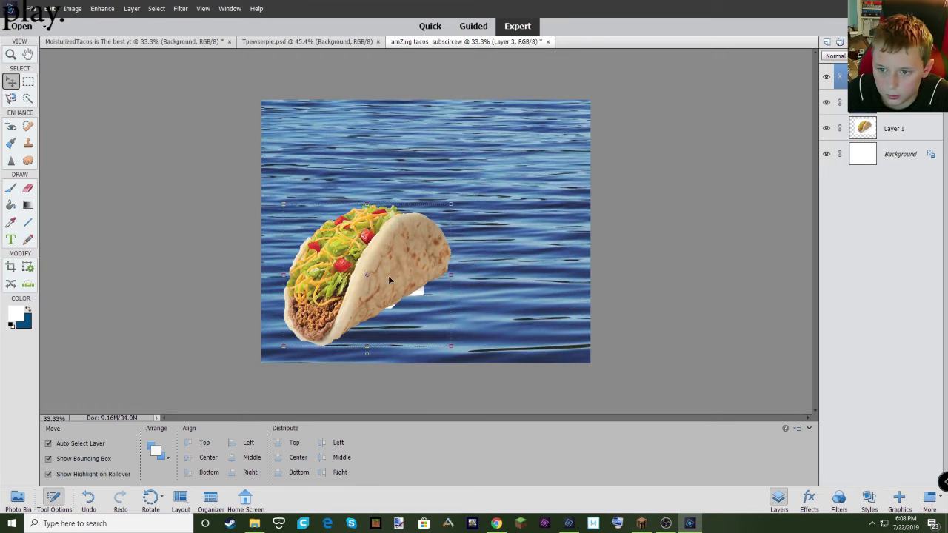
pyautogui.hotkey('ctrl', 'z')
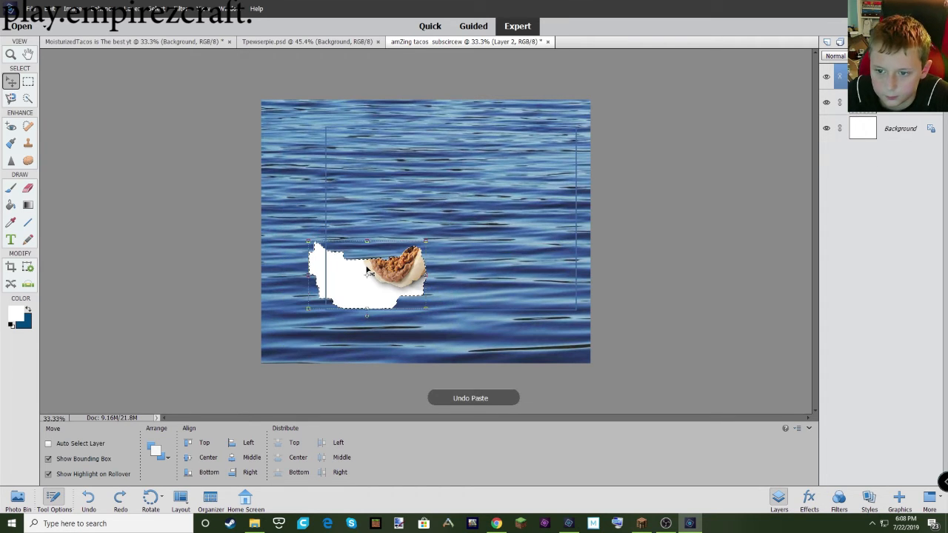
pyautogui.press('Delete')
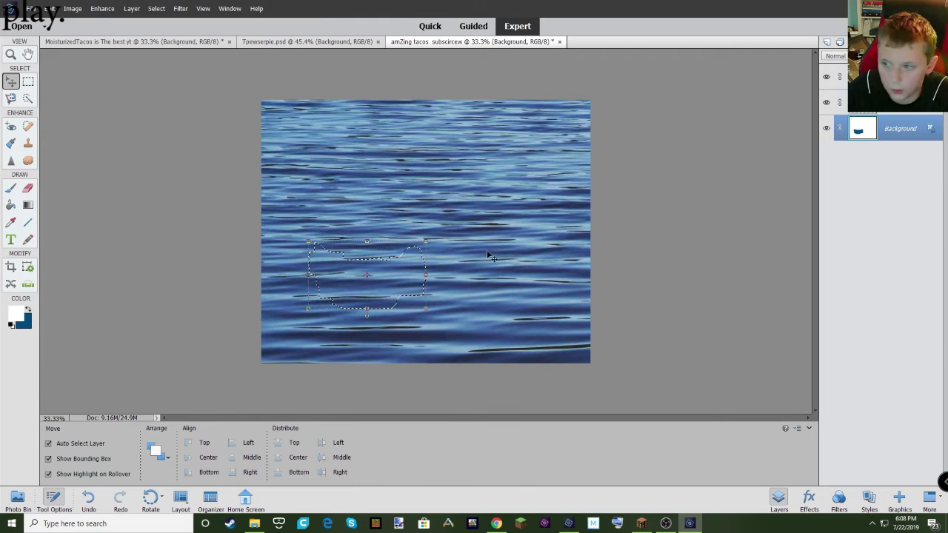
pyautogui.press('Delete')
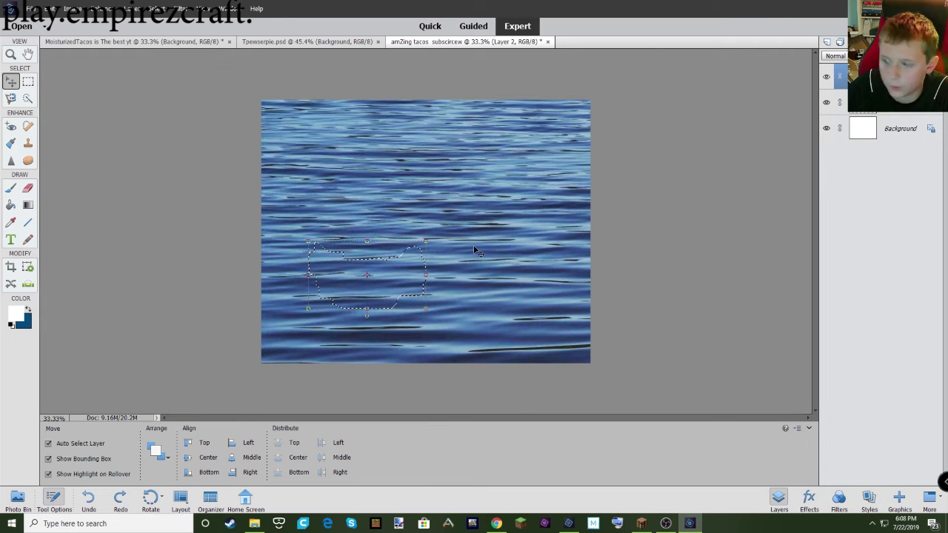
pyautogui.hotkey('ctrl', 'j')
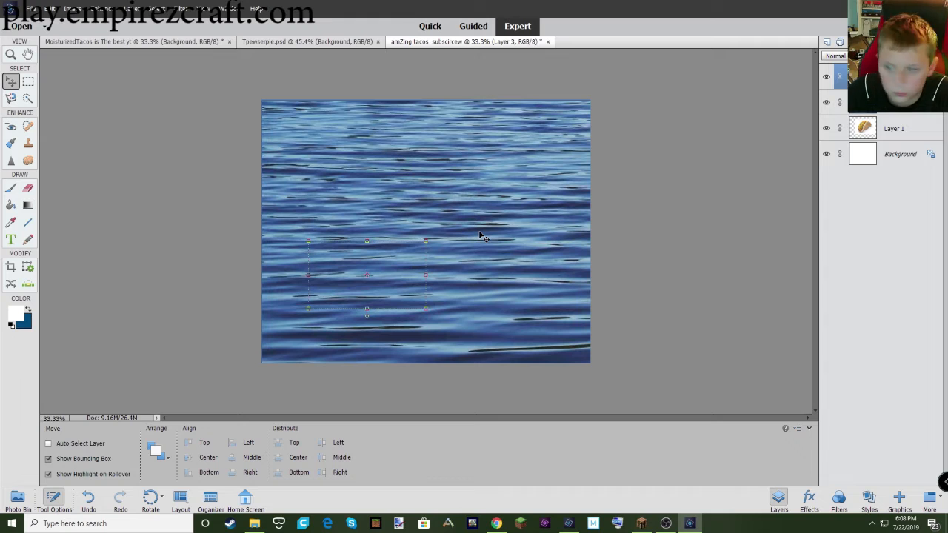
pyautogui.hotkey('ctrl', 'z')
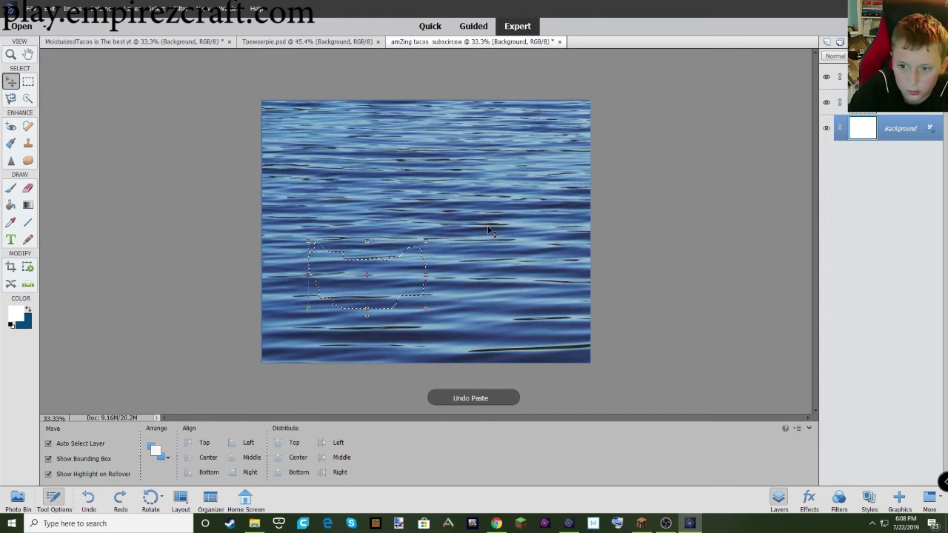
# - Cut the outlined area out of the Background and the water layer, and paste the water piece back over the hole as the top layer
pyautogui.hotkey('ctrl', 'y')
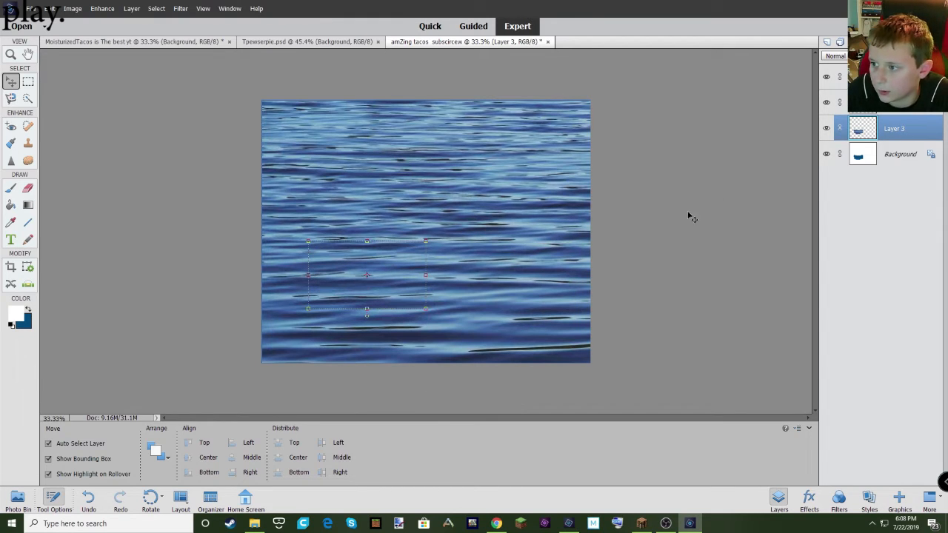
pyautogui.hotkey('ctrl', 'z')
pyautogui.hotkey('ctrl', 'shift', 'v')
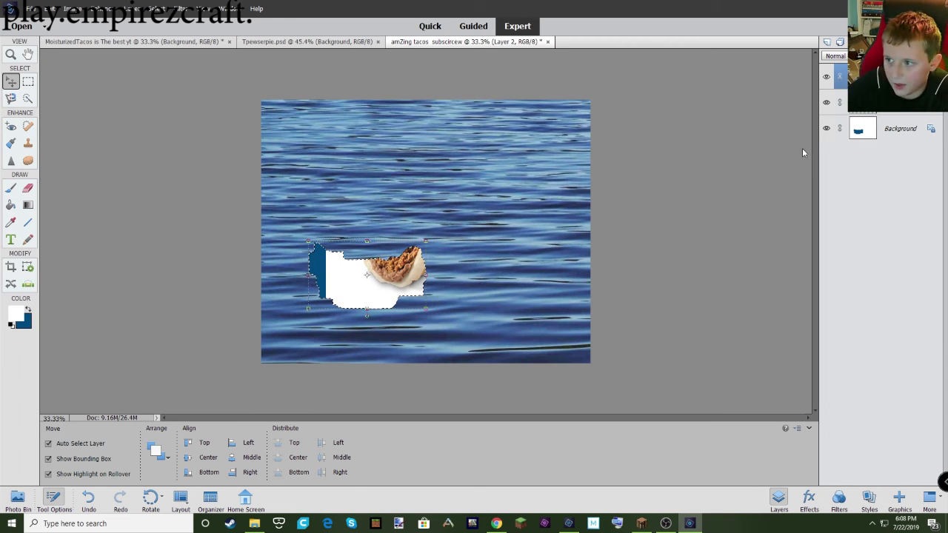
pyautogui.hotkey('ctrl', 'v')
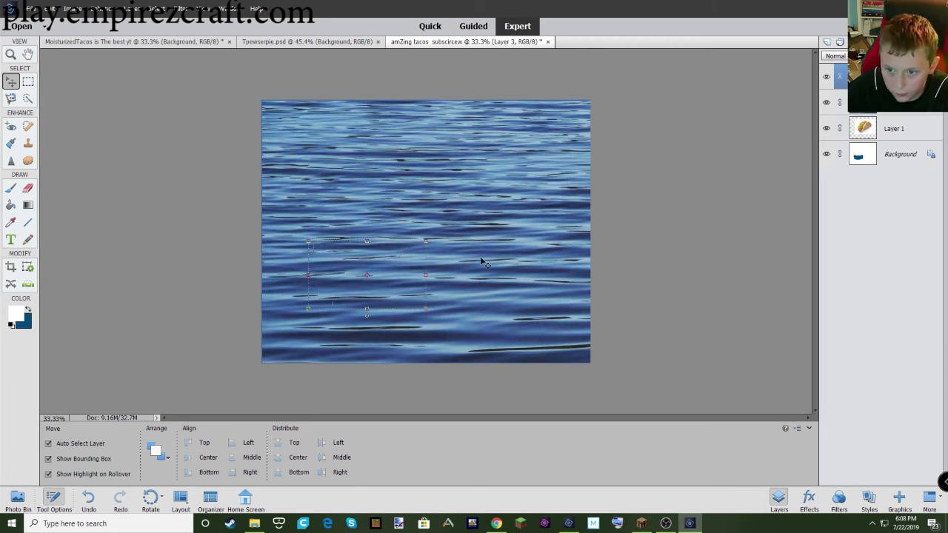
pyautogui.click(645, 267)
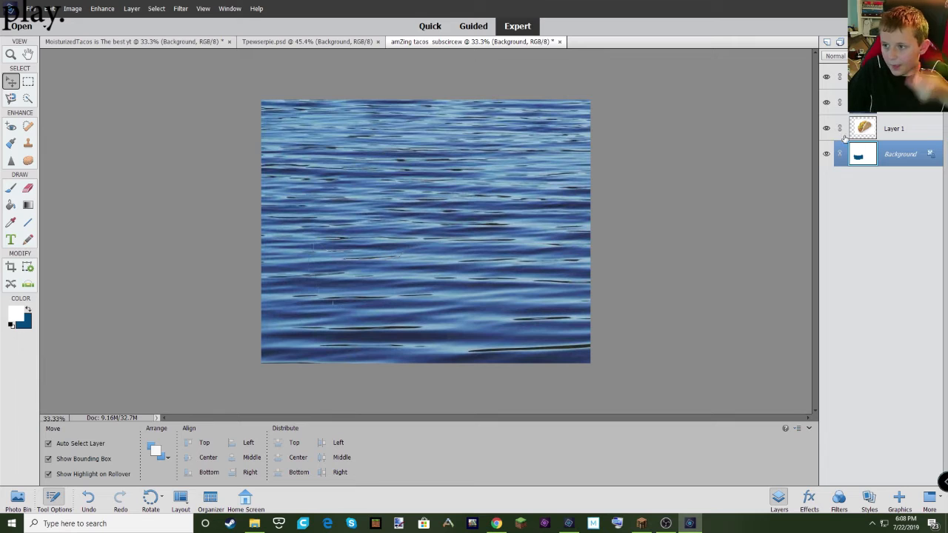
pyautogui.click(840, 103)
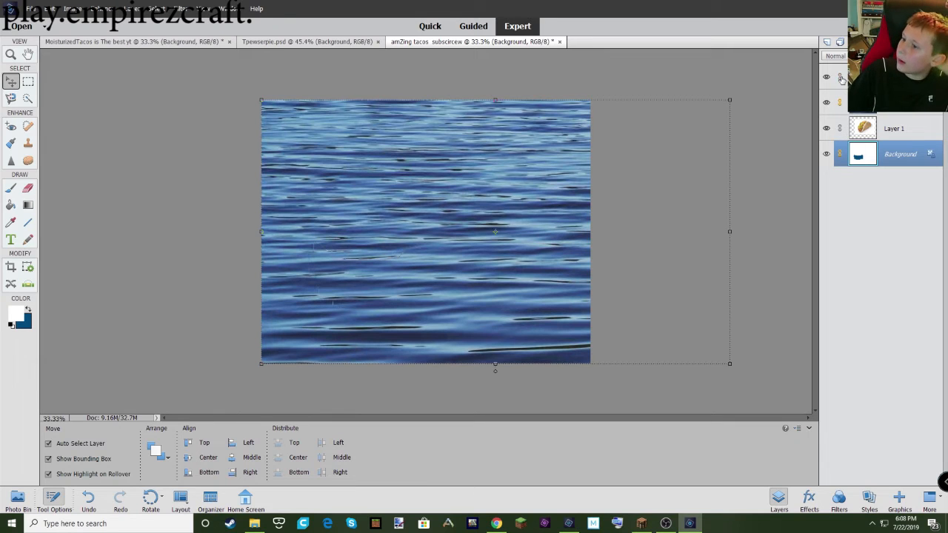
pyautogui.click(840, 77)
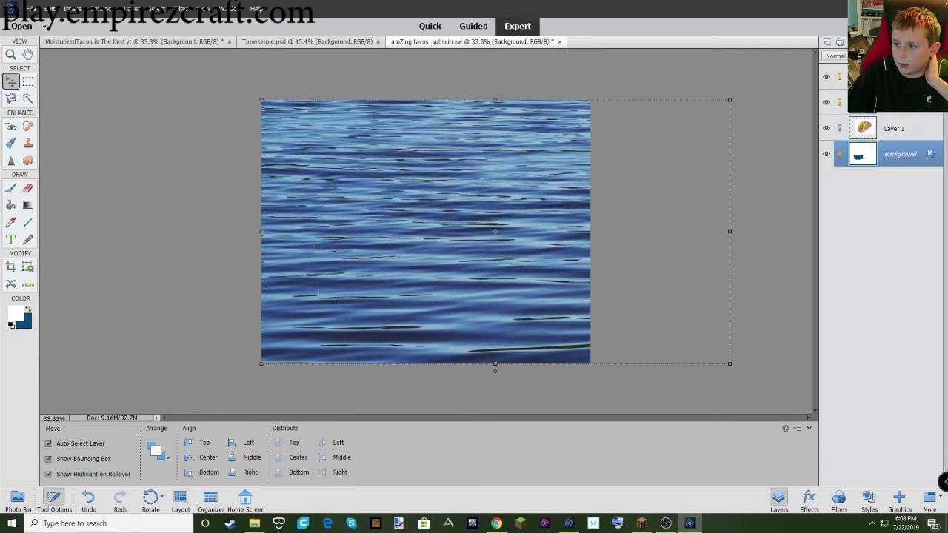
pyautogui.click(841, 83)
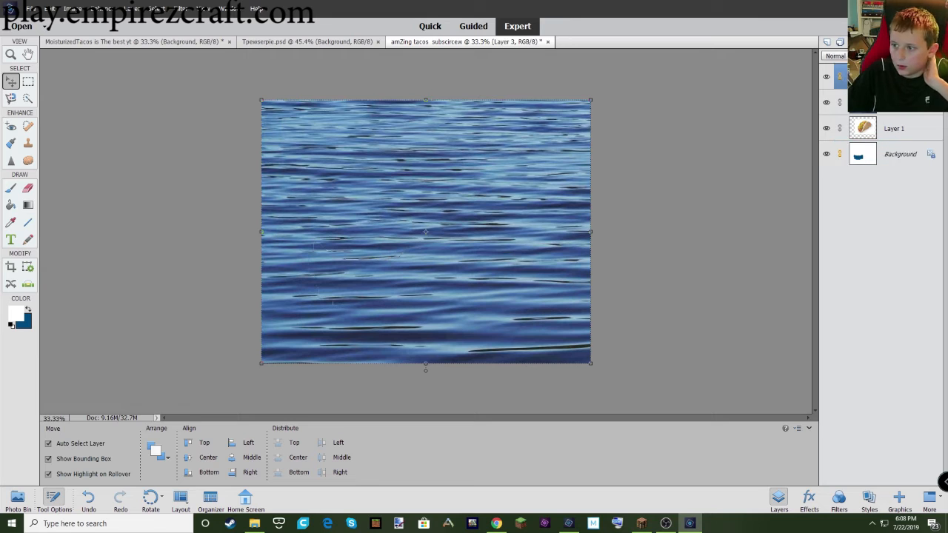
pyautogui.click(841, 154)
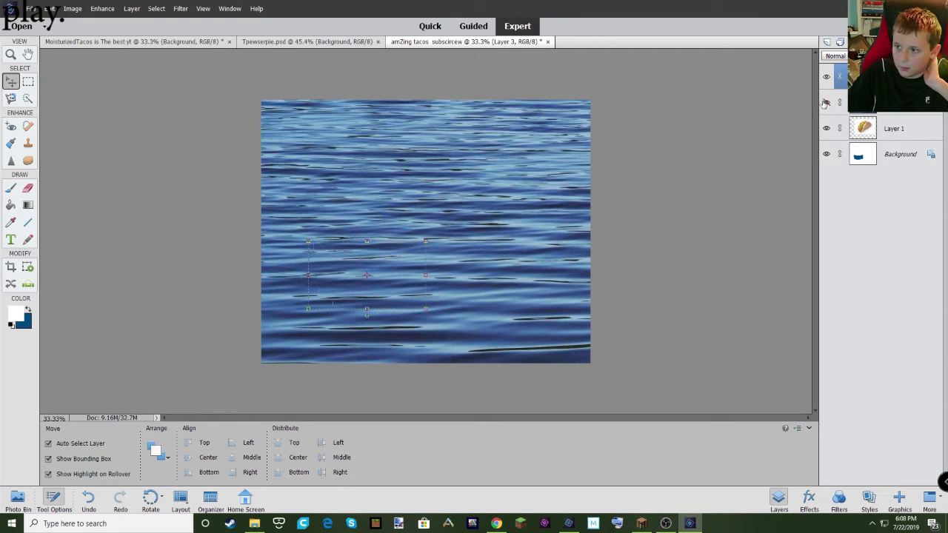
# - Hide the water layer and the pasted water piece, and make the taco layer active
pyautogui.click(825, 102)
pyautogui.click(826, 76)
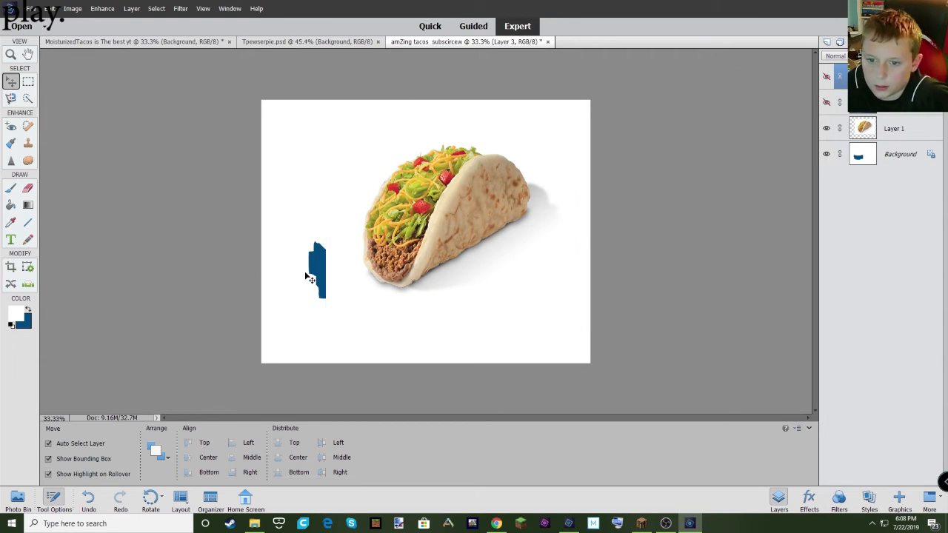
pyautogui.click(417, 263)
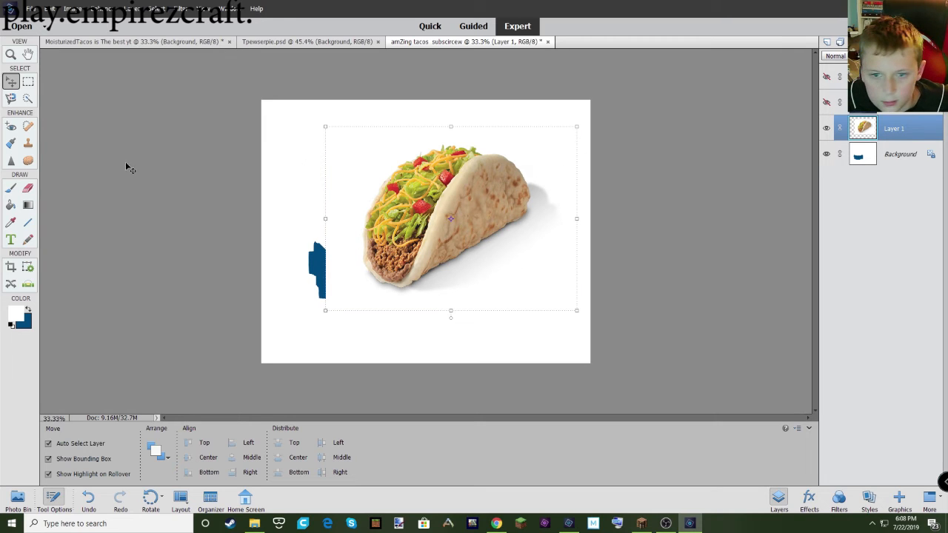
# - Trace the taco without its shadow using the Magnetic Lasso, add the area at its left edge, and copy the selection to a new layer
pyautogui.click(12, 99)
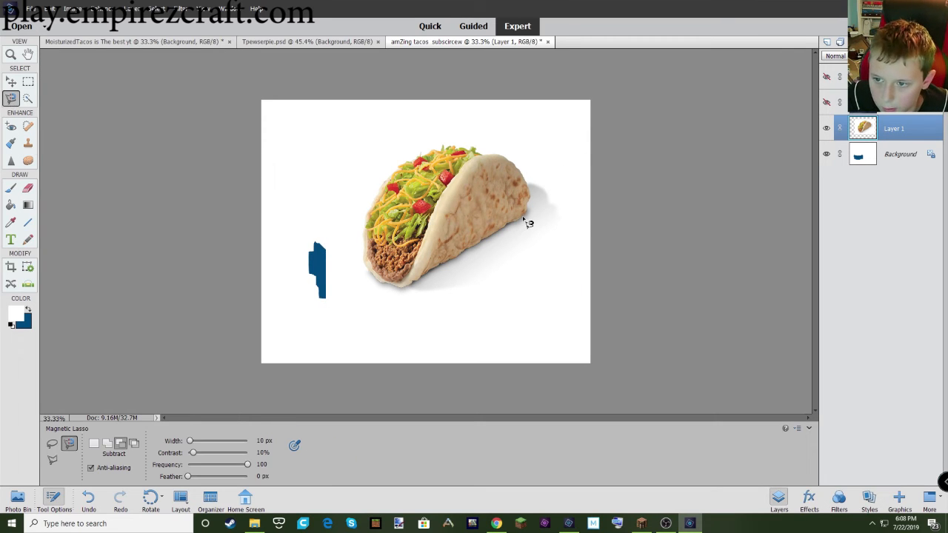
pyautogui.click(499, 234)
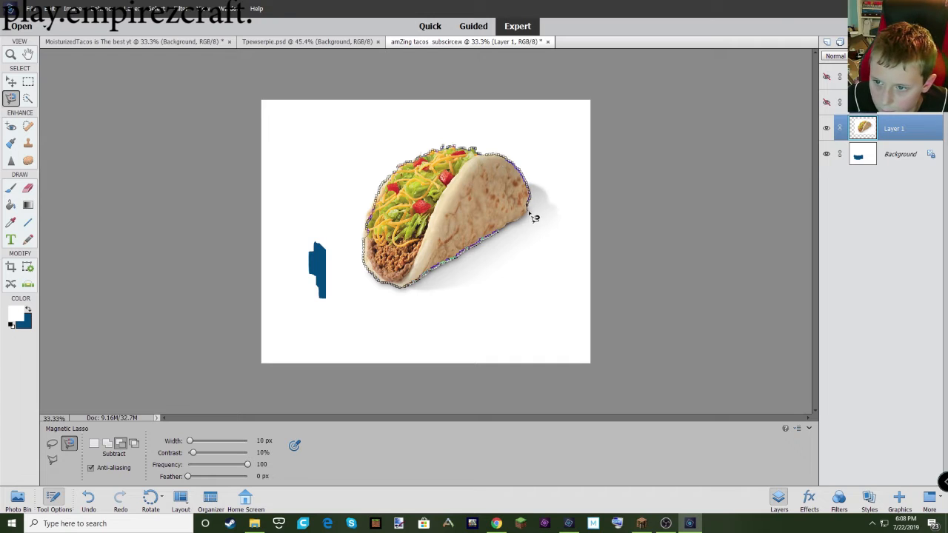
pyautogui.doubleClick(502, 237)
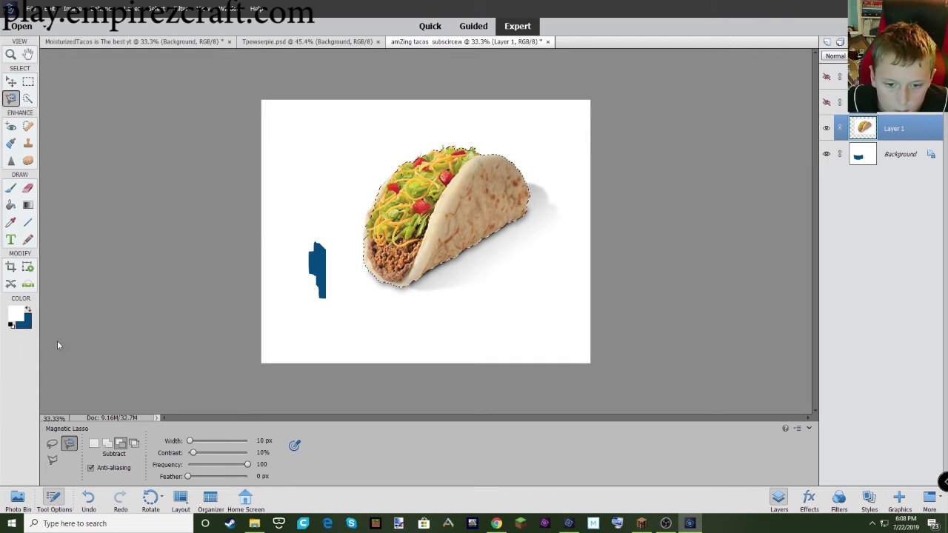
pyautogui.click(106, 444)
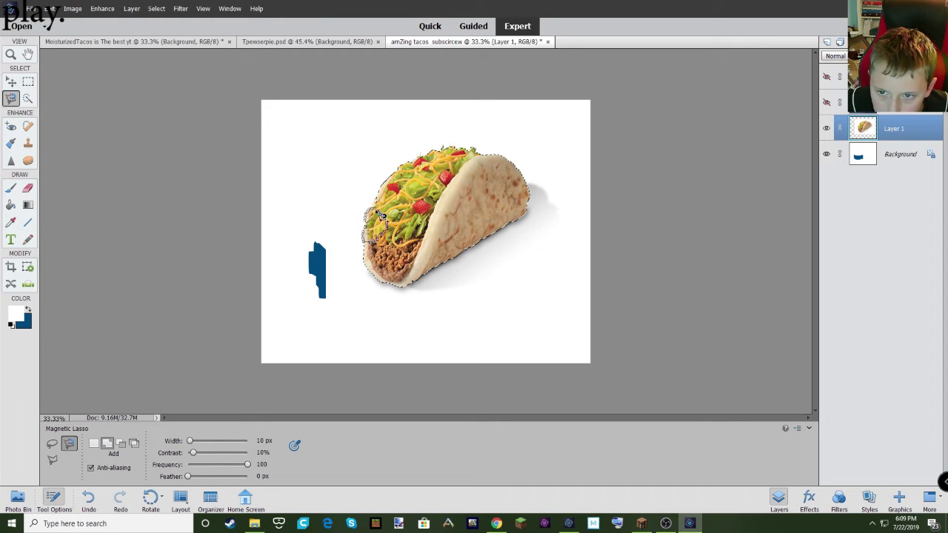
pyautogui.click(11, 82)
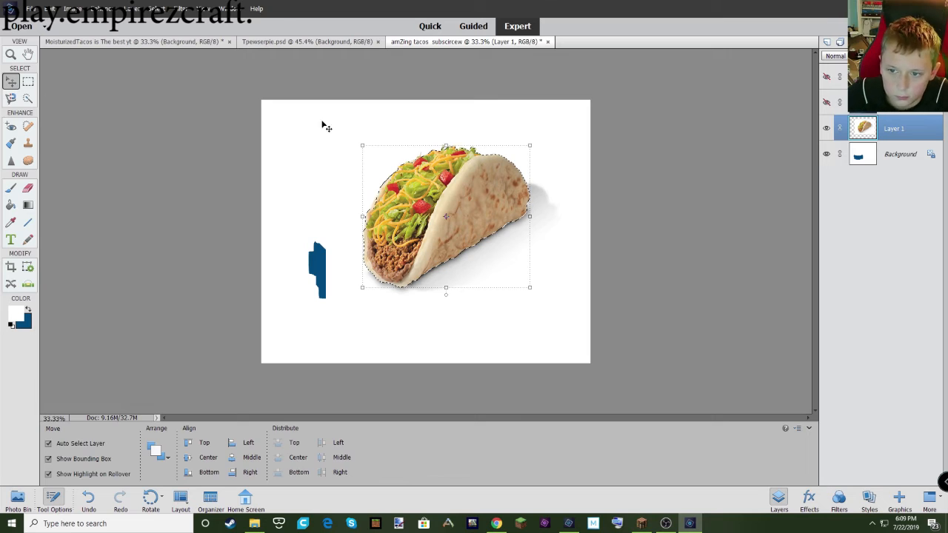
pyautogui.hotkey('ctrl', 'j')
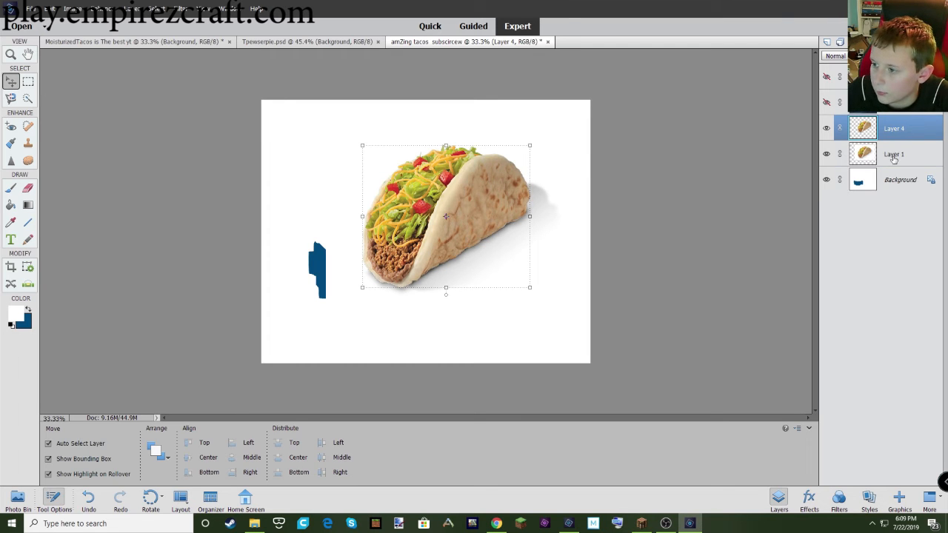
# - Delete the original taco layer with the shadow and move the cut-out taco over the blue hole in the Background
pyautogui.click(894, 156)
pyautogui.moveTo(894, 154); pyautogui.dragTo(911, 43)
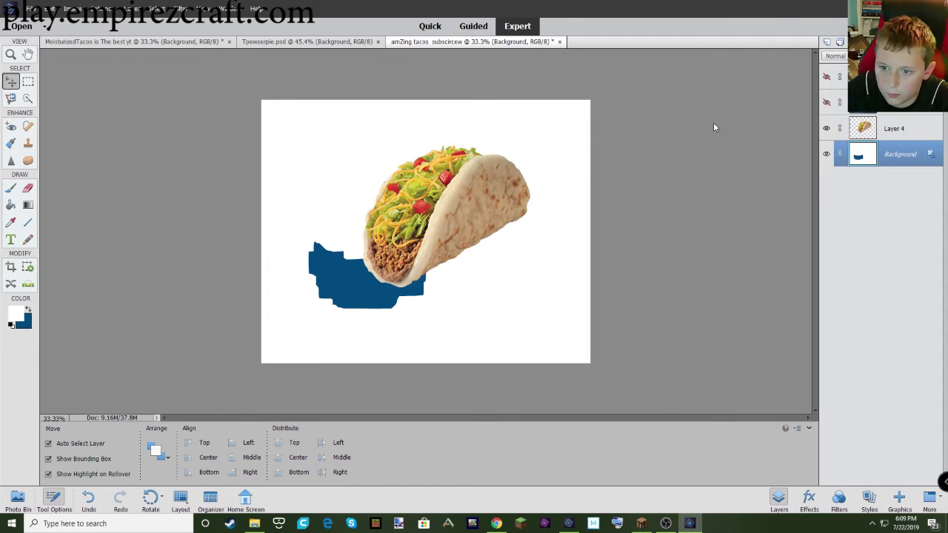
pyautogui.moveTo(457, 222); pyautogui.dragTo(416, 244)
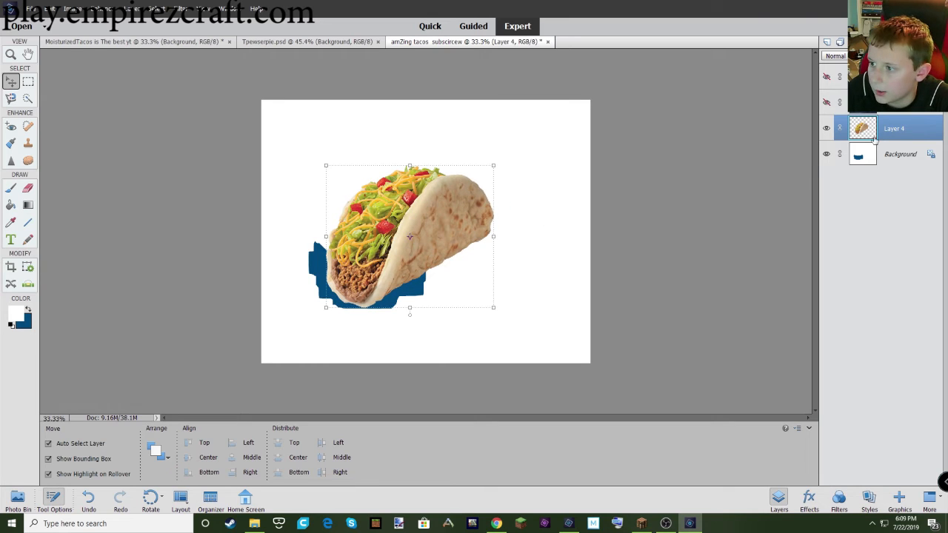
# - Show the water layer and the pasted water piece, and place the taco layer between them
pyautogui.click(827, 103)
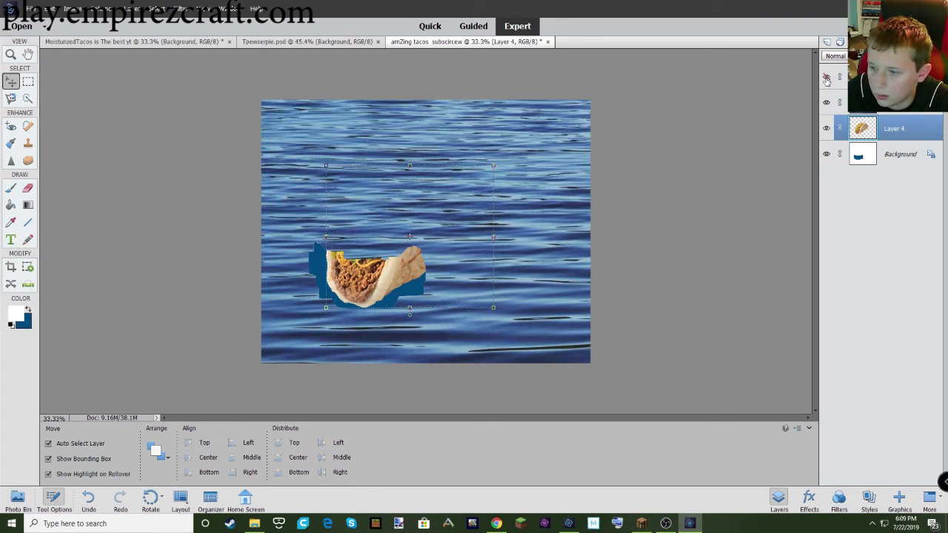
pyautogui.click(826, 78)
pyautogui.click(897, 104)
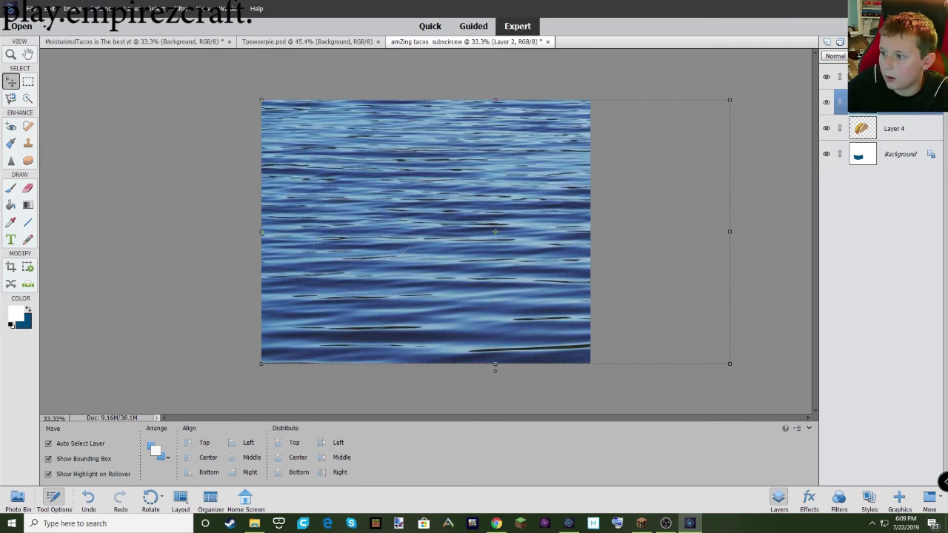
pyautogui.moveTo(896, 129); pyautogui.dragTo(896, 92)
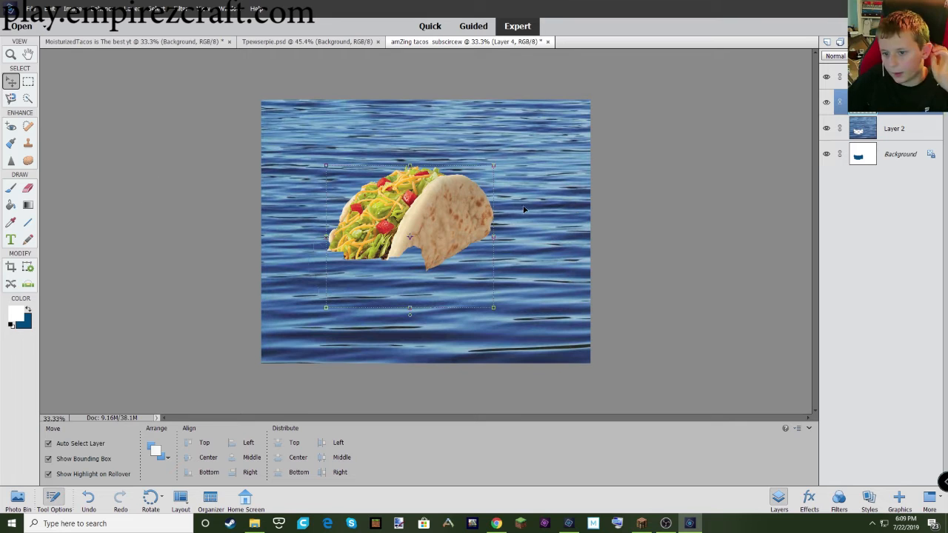
# - Reposition the taco at the waterline and scale it proportionally to 63.84%
pyautogui.moveTo(450, 209); pyautogui.dragTo(443, 205)
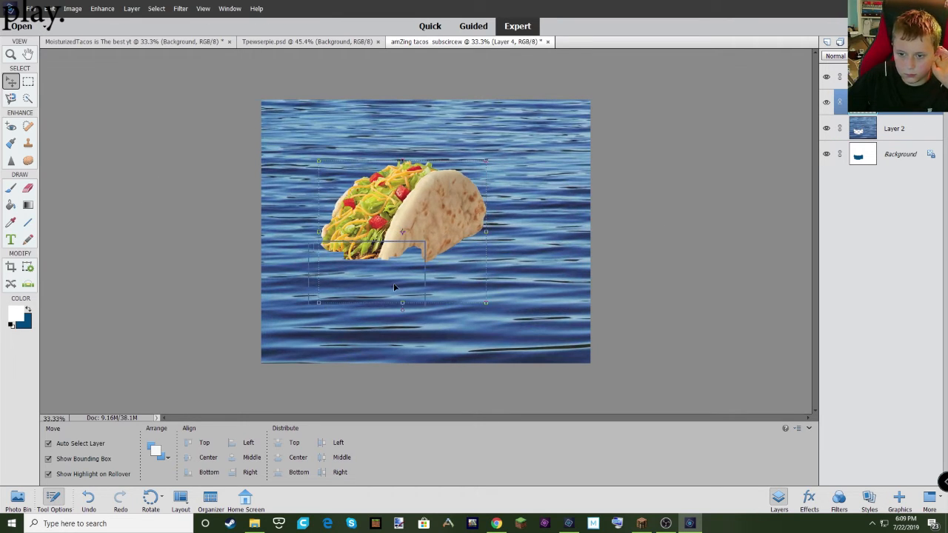
pyautogui.moveTo(486, 159); pyautogui.dragTo(411, 236)
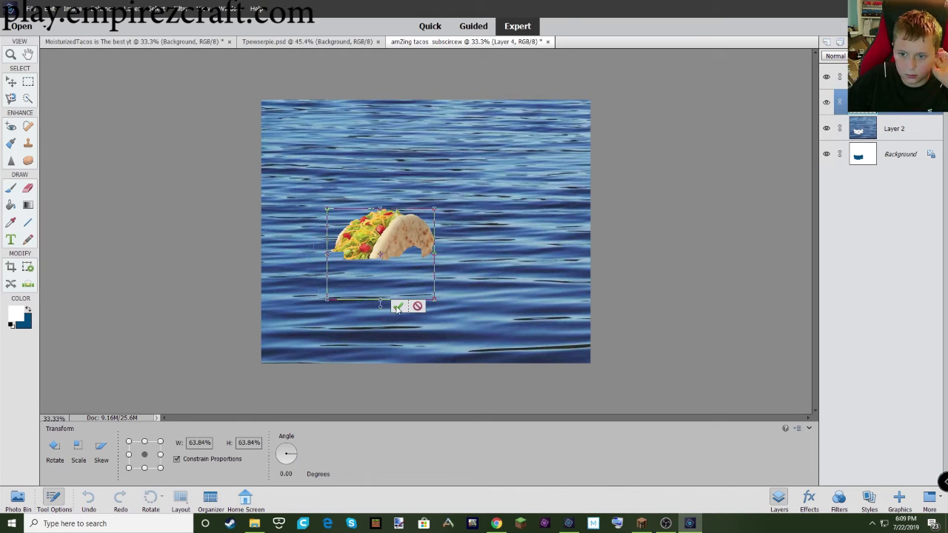
pyautogui.click(397, 307)
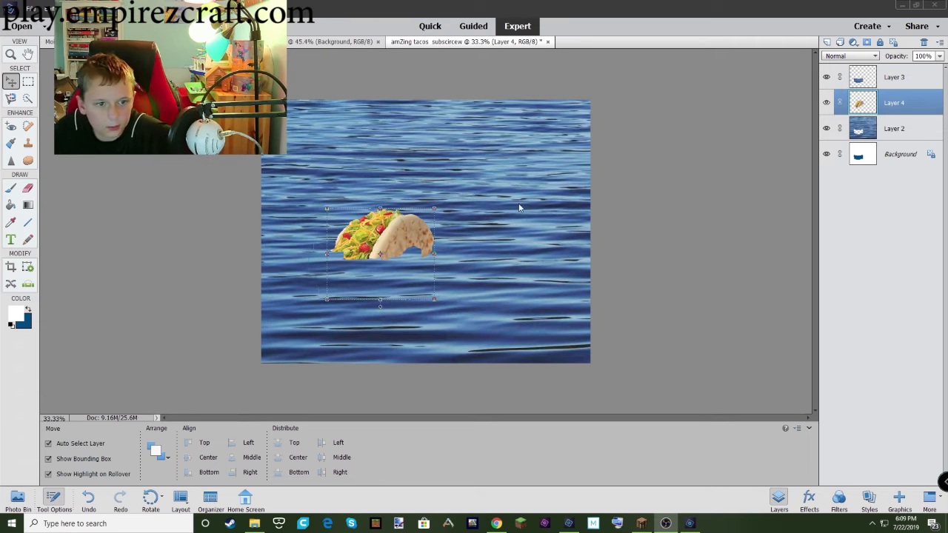
pyautogui.moveTo(897, 102)
pyautogui.mouseDown()
pyautogui.moveTo(892, 72)
pyautogui.moveTo(902, 80)
pyautogui.moveTo(896, 117)
pyautogui.mouseUp()
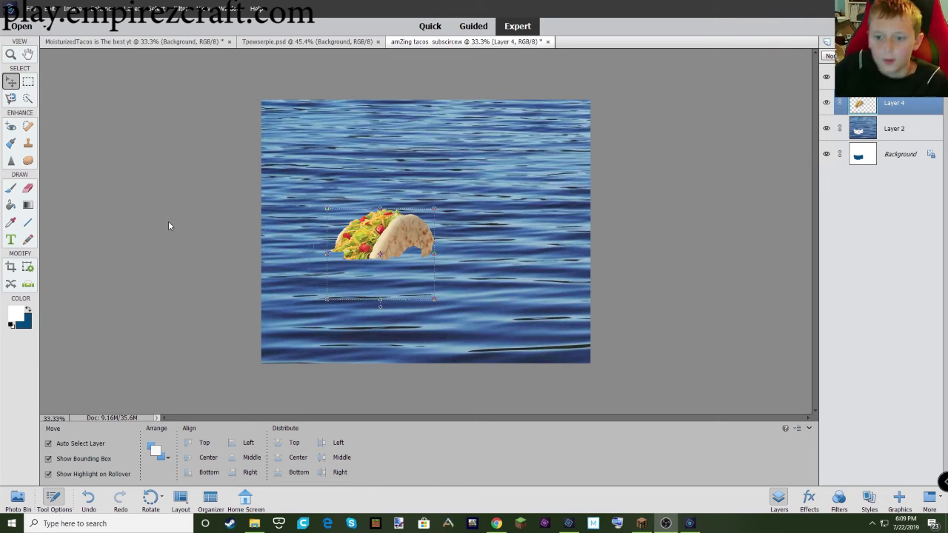
# - Try painting over the taco's lower edge on its own layer with the Impressionist Brush, and undo the changes
pyautogui.click(637, 264)
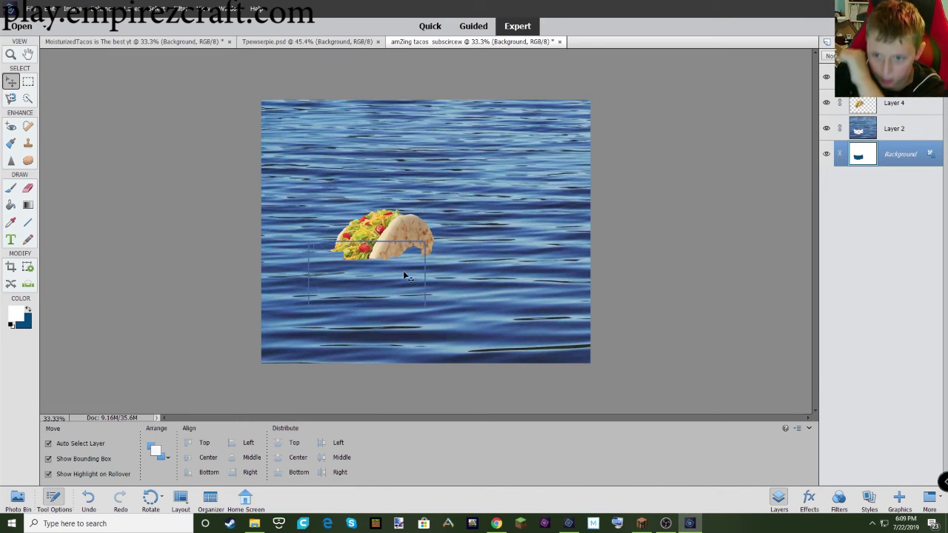
pyautogui.click(383, 230)
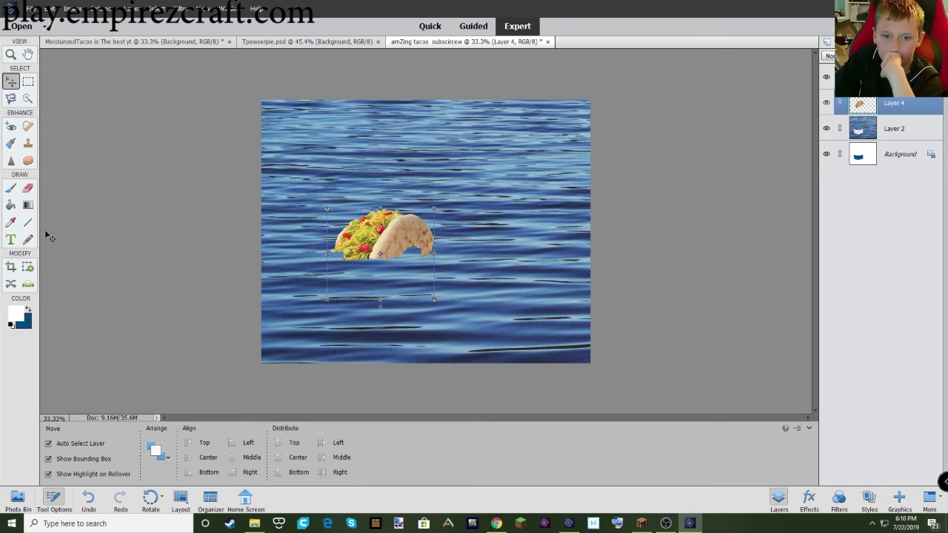
pyautogui.click(11, 188)
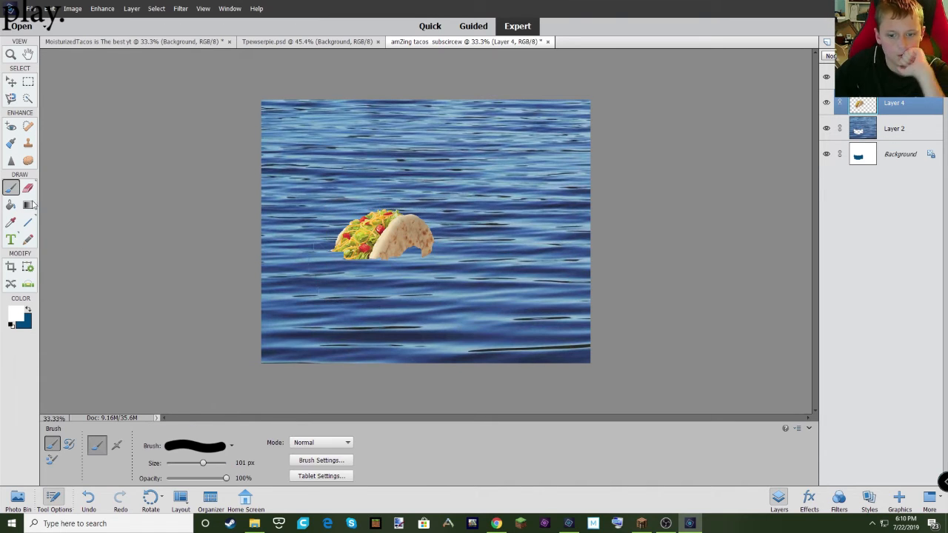
pyautogui.click(69, 445)
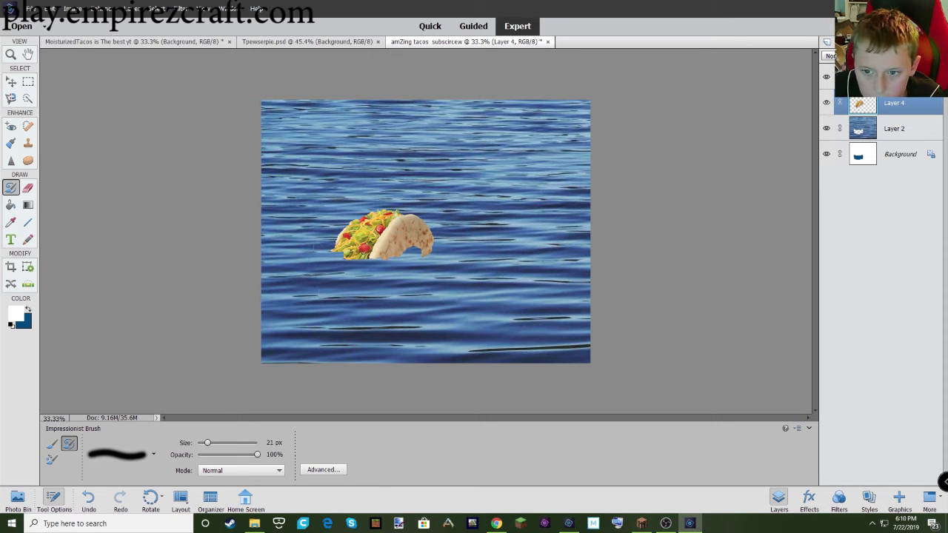
pyautogui.moveTo(362, 245)
pyautogui.mouseDown()
pyautogui.moveTo(370, 248)
pyautogui.moveTo(345, 245)
pyautogui.moveTo(377, 261)
pyautogui.moveTo(344, 264)
pyautogui.moveTo(395, 266)
pyautogui.mouseUp()
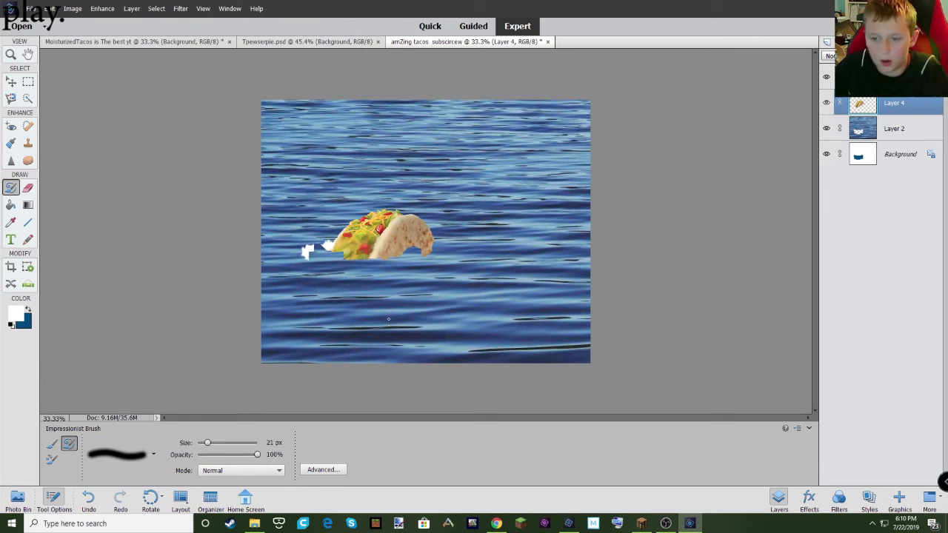
pyautogui.hotkey('ctrl', 'z')
pyautogui.hotkey('ctrl', 'z')
pyautogui.hotkey('ctrl', 'z')
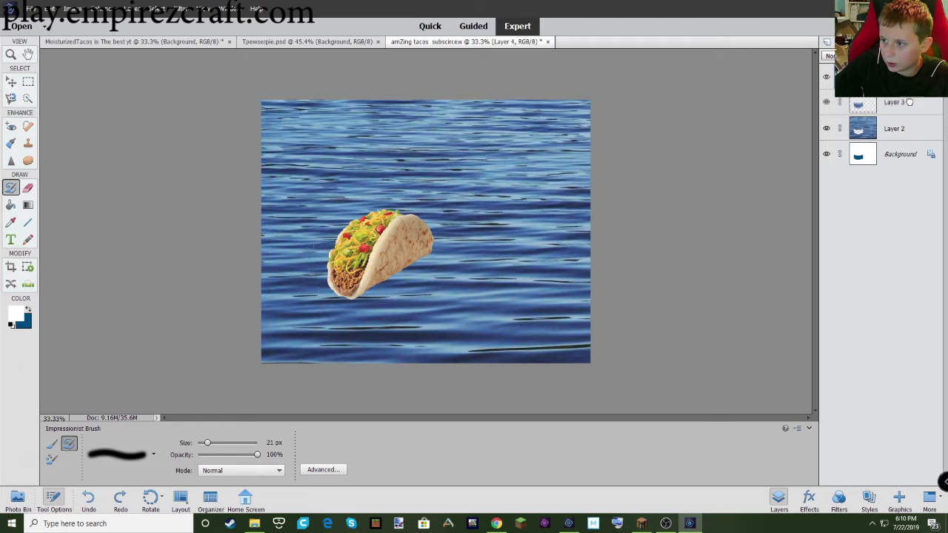
# - Redo the undone changes and try a 21 px Impressionist Brush stroke along the taco's waterline on the top water piece
pyautogui.hotkey('ctrl', 'y')
pyautogui.hotkey('ctrl', 'y')
pyautogui.hotkey('ctrl', 'y')
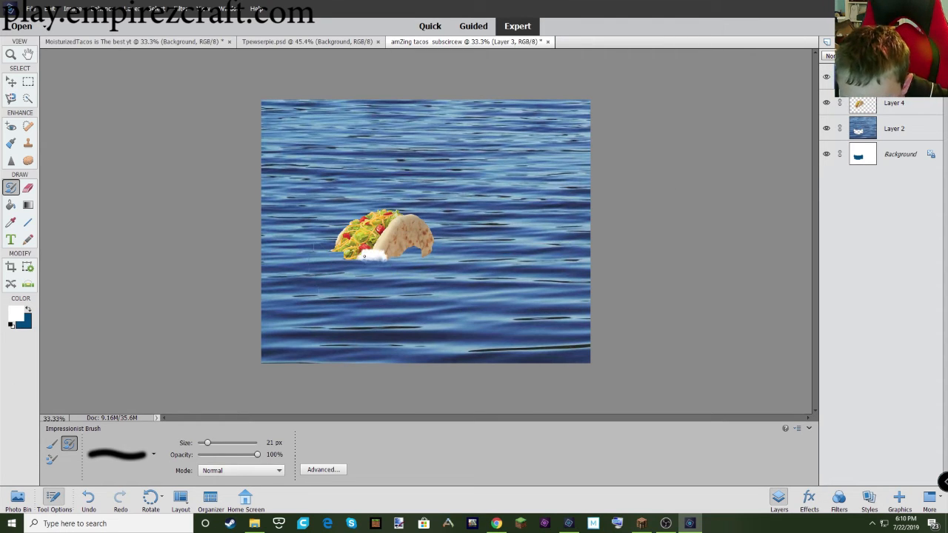
pyautogui.moveTo(364, 256); pyautogui.dragTo(330, 248)
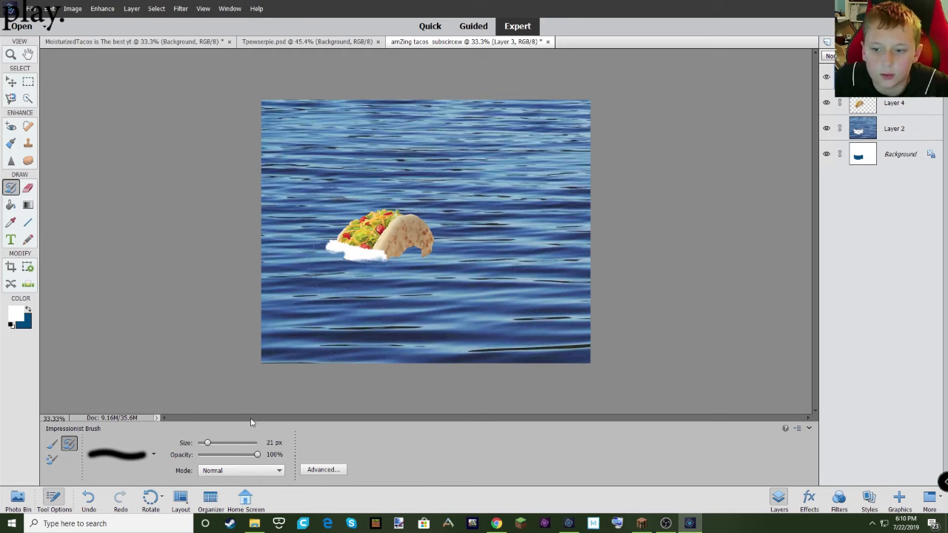
pyautogui.hotkey('ctrl', 'z')
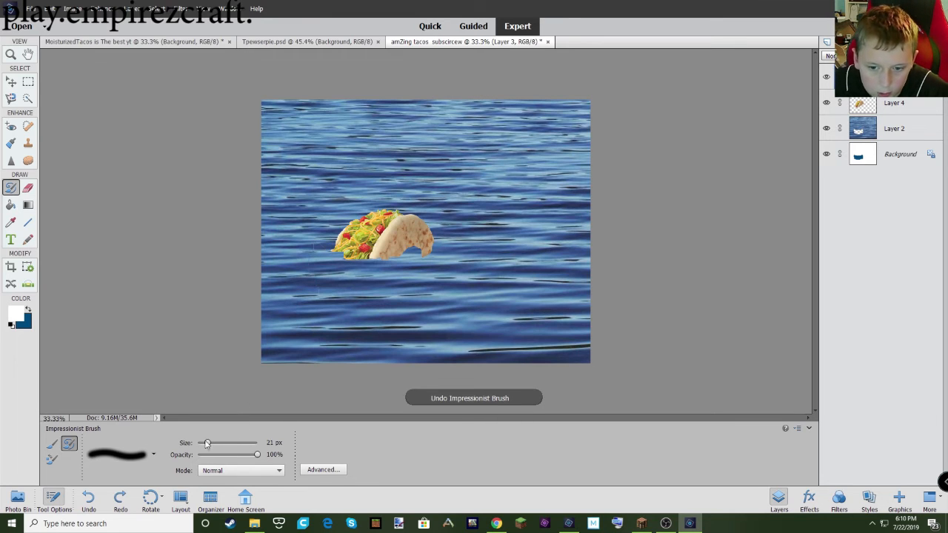
# - Try Impressionist Brush strokes along the waterline at 5 px, first in Normal and again in Lighten mode, undoing each
pyautogui.moveTo(208, 442); pyautogui.dragTo(199, 442)
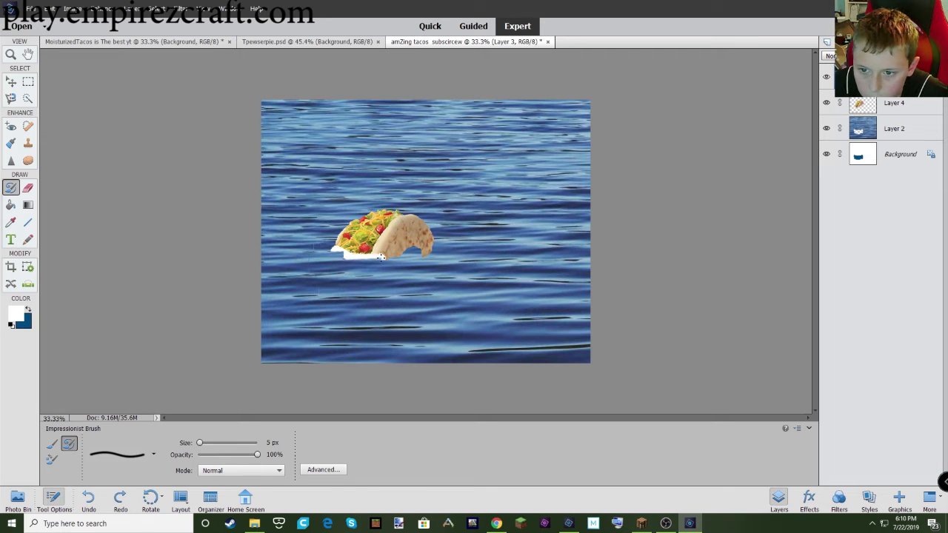
pyautogui.hotkey('ctrl', 'z')
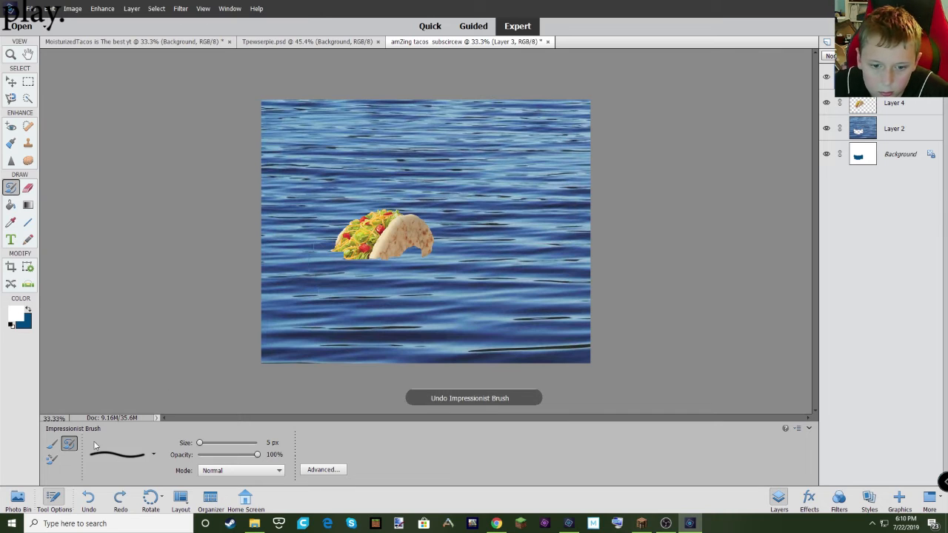
pyautogui.click(252, 470)
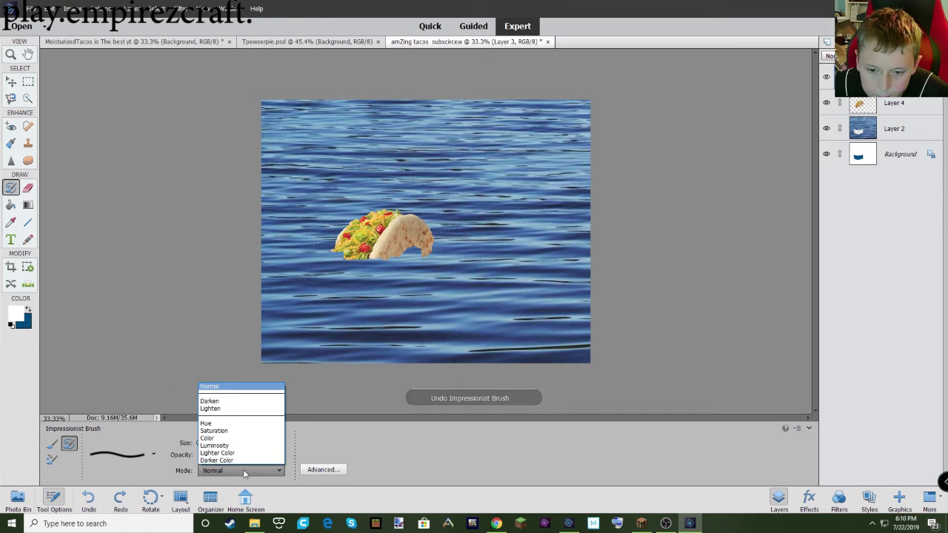
pyautogui.click(210, 408)
pyautogui.moveTo(352, 251)
pyautogui.mouseDown()
pyautogui.moveTo(313, 243)
pyautogui.moveTo(352, 252)
pyautogui.moveTo(443, 249)
pyautogui.moveTo(471, 272)
pyautogui.moveTo(507, 271)
pyautogui.mouseUp()
pyautogui.hotkey('ctrl', 'z')
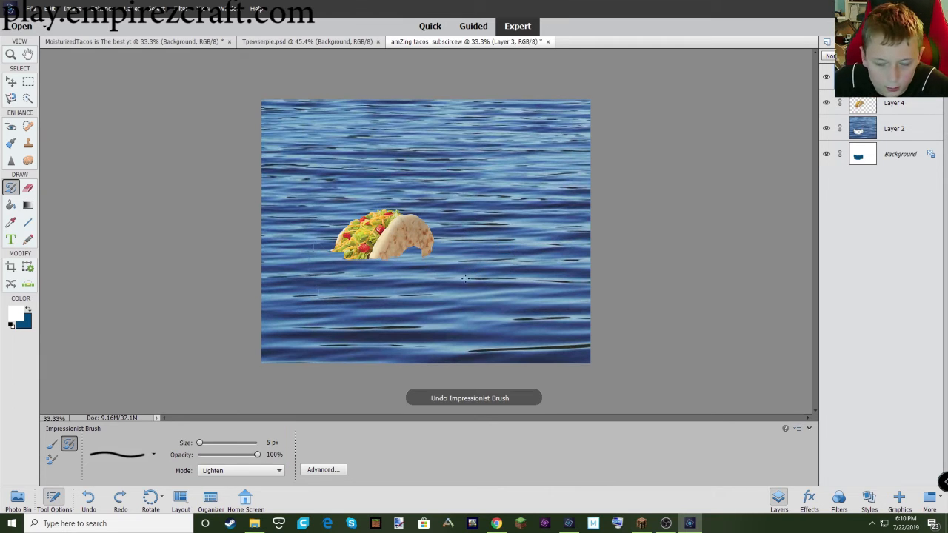
# - Try the Color Replacement brush on the water below the taco, and undo the strokes
pyautogui.click(52, 460)
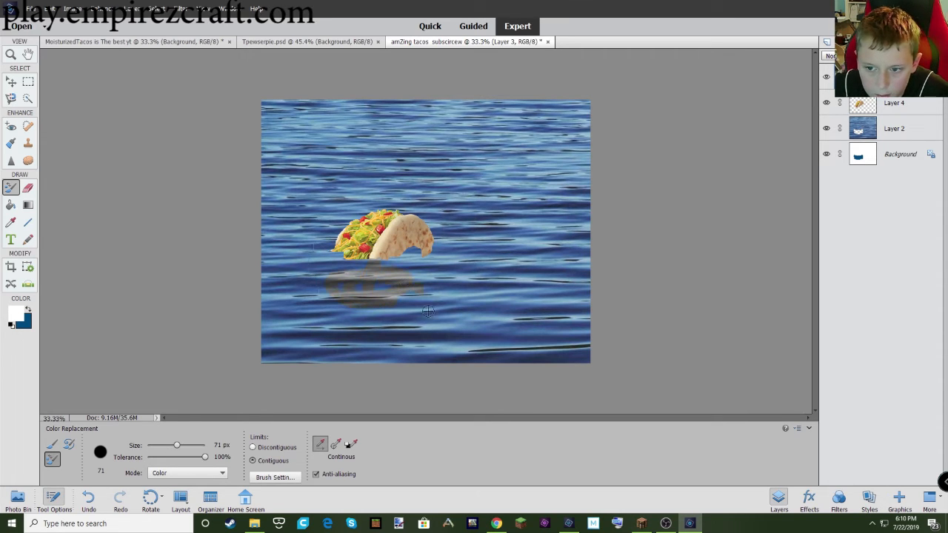
pyautogui.hotkey('ctrl', 'z')
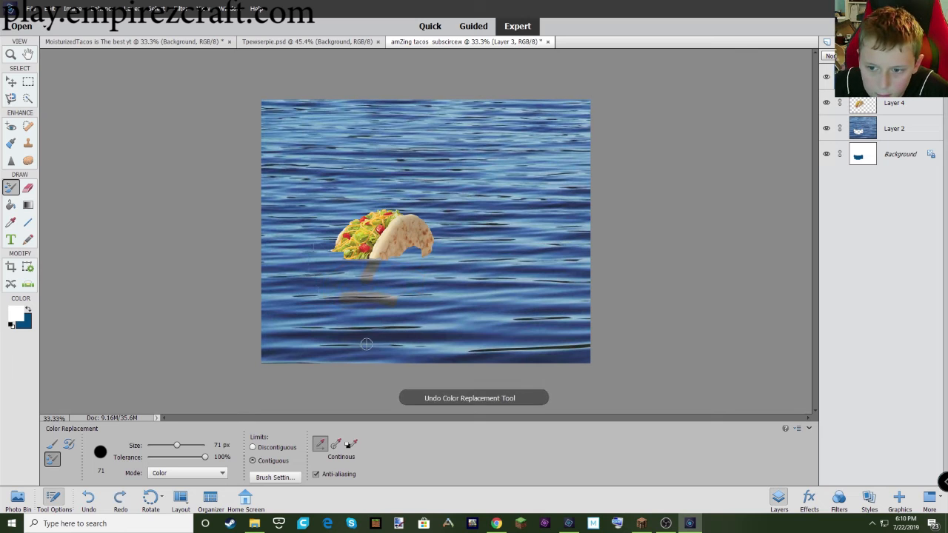
pyautogui.click(16, 315)
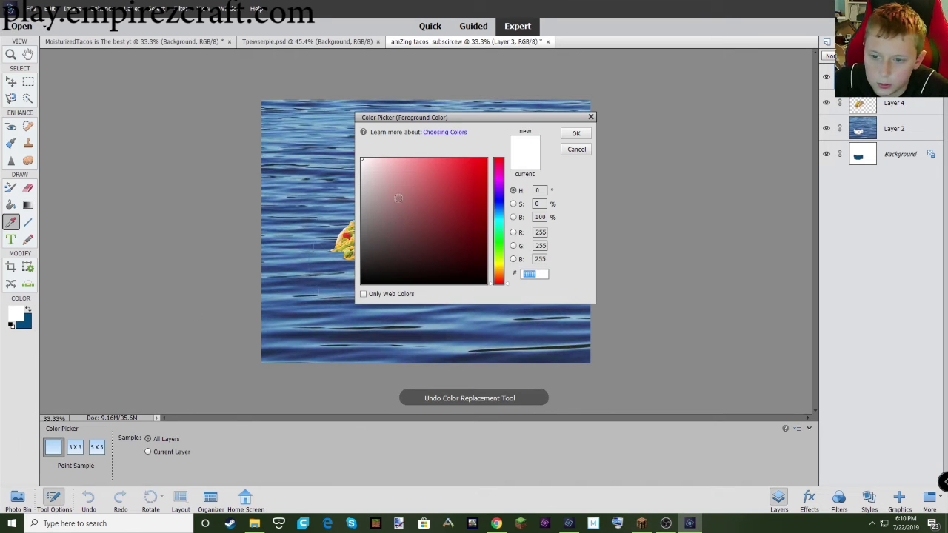
pyautogui.click(591, 117)
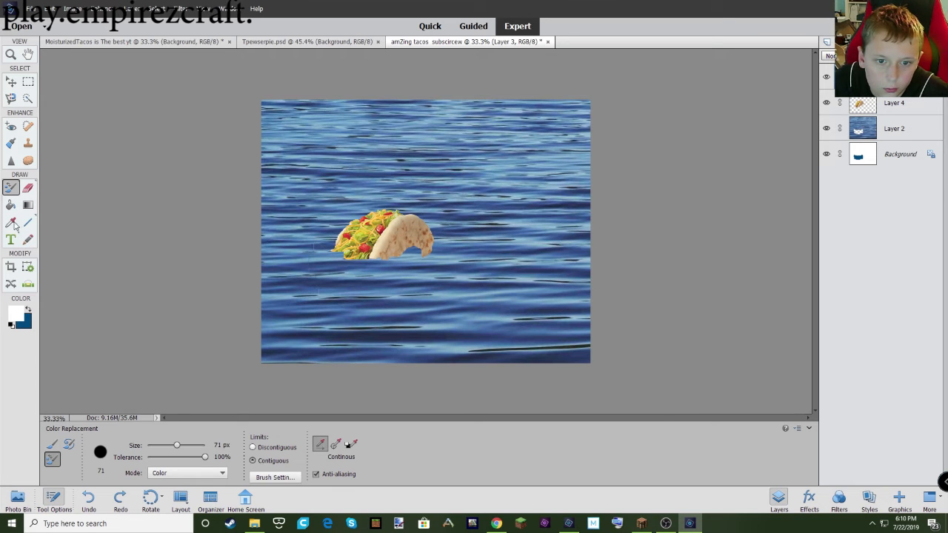
# - Sample a blue from the water and tint the lower edge of the taco layer with the 71 px Color Replacement brush
pyautogui.press('i')
pyautogui.click(357, 255)
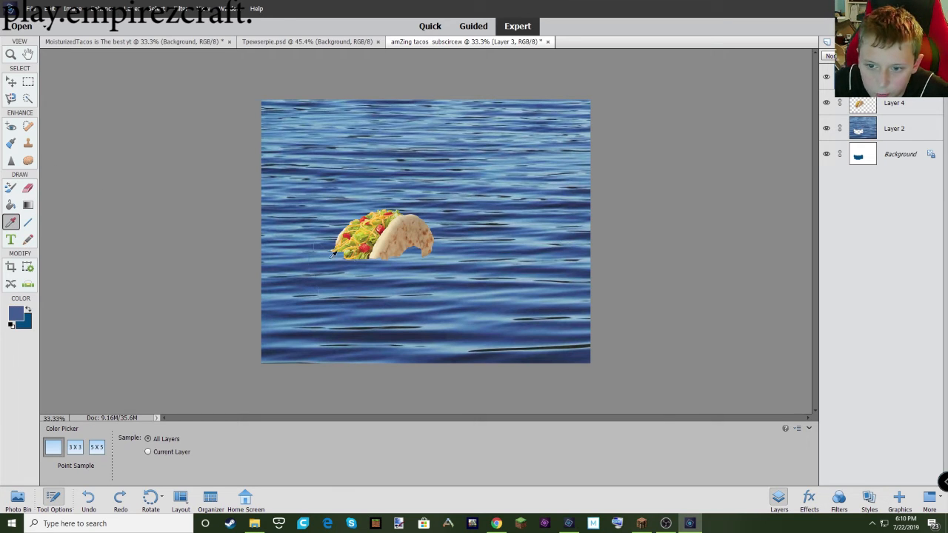
pyautogui.click(10, 189)
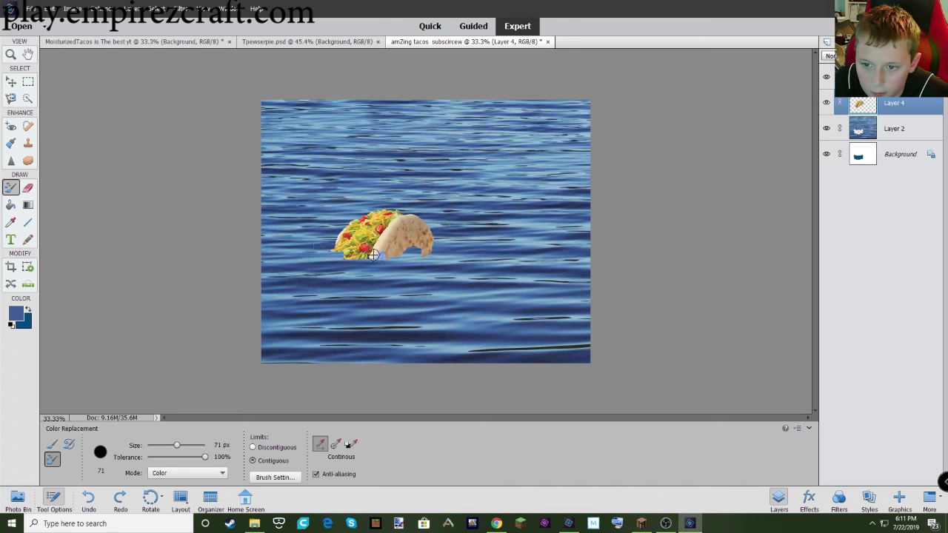
pyautogui.moveTo(374, 255); pyautogui.dragTo(353, 255)
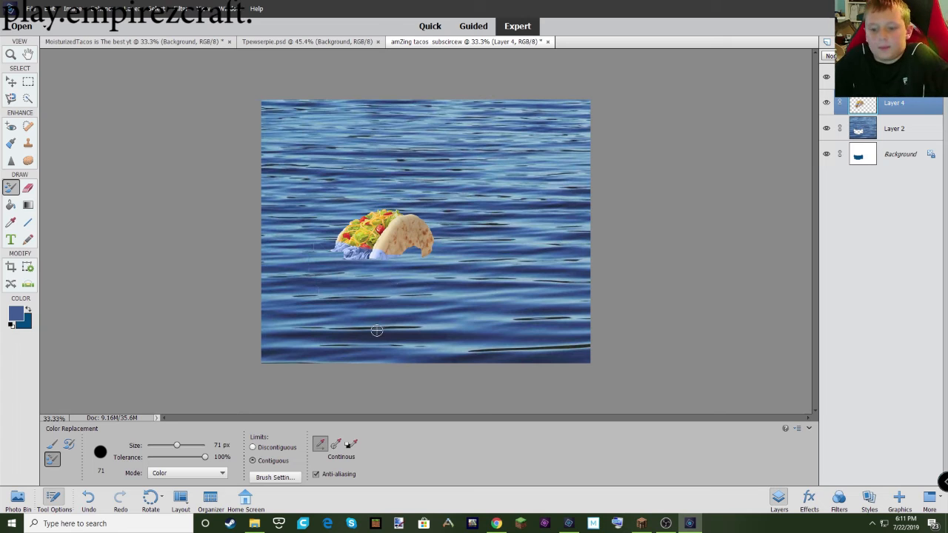
pyautogui.hotkey('ctrl', 'z')
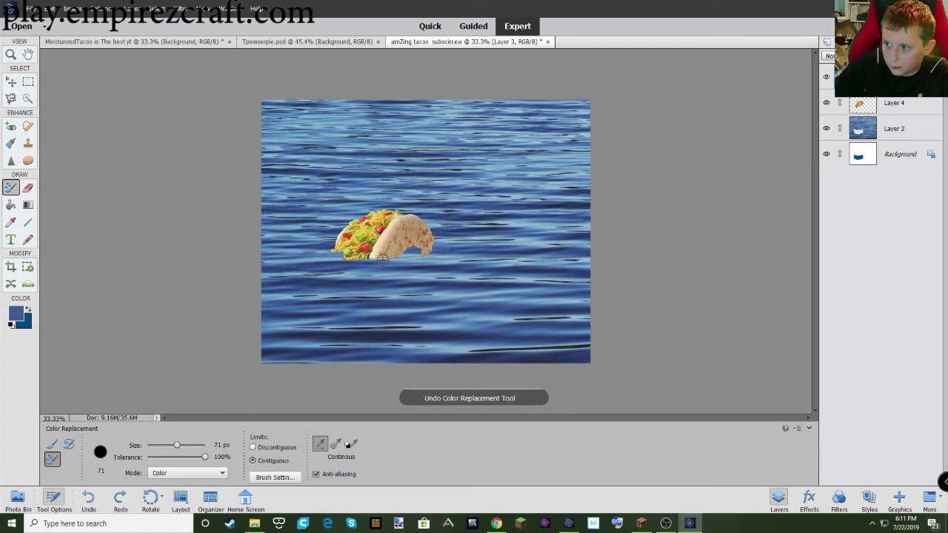
pyautogui.click(893, 105)
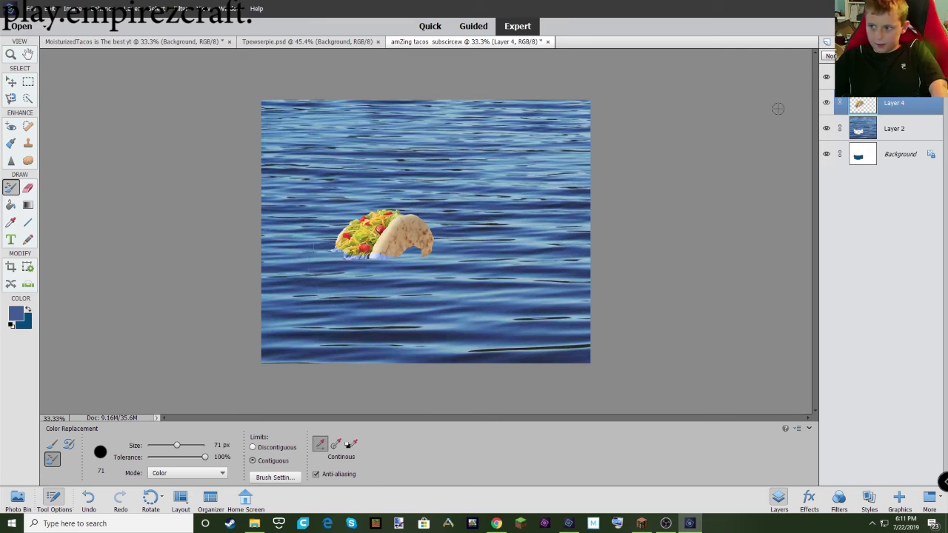
# - Switch to Chrome and search Google for "meet the red team" in a new tab
pyautogui.hotkey('alt', 'Tab')
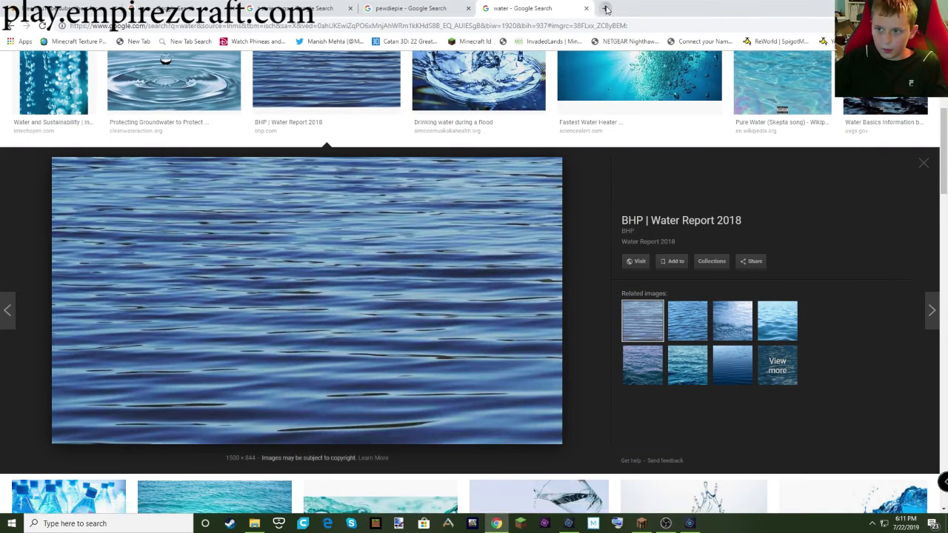
pyautogui.click(605, 9)
pyautogui.write('meet ')
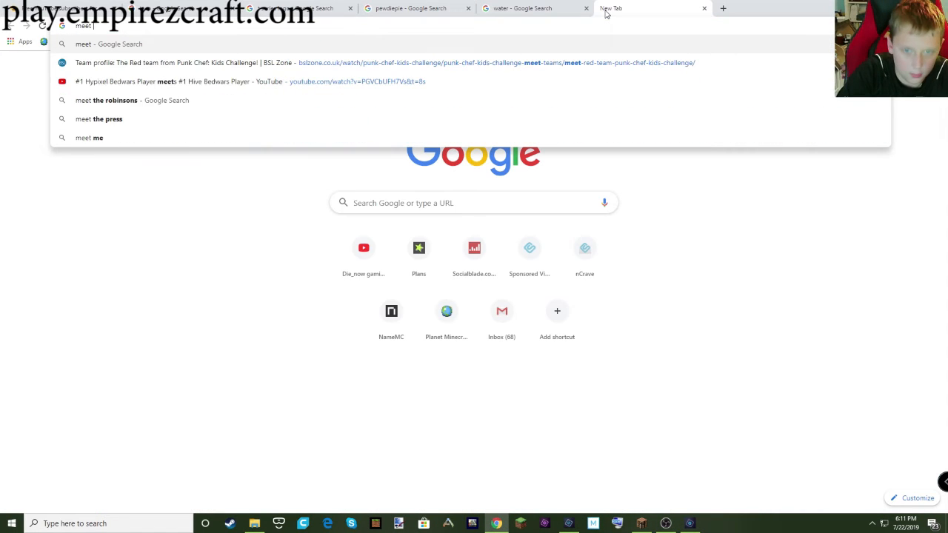
pyautogui.write('the red team')
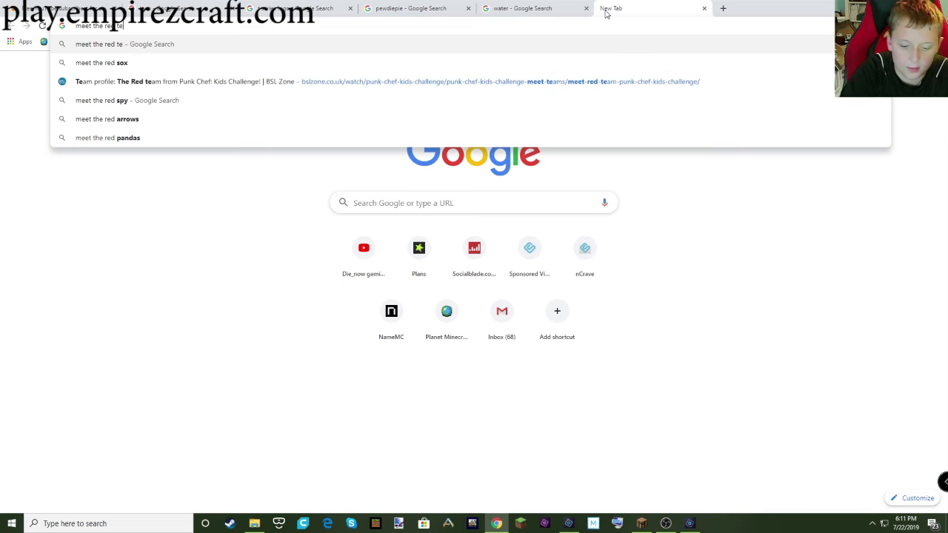
pyautogui.press('Return')
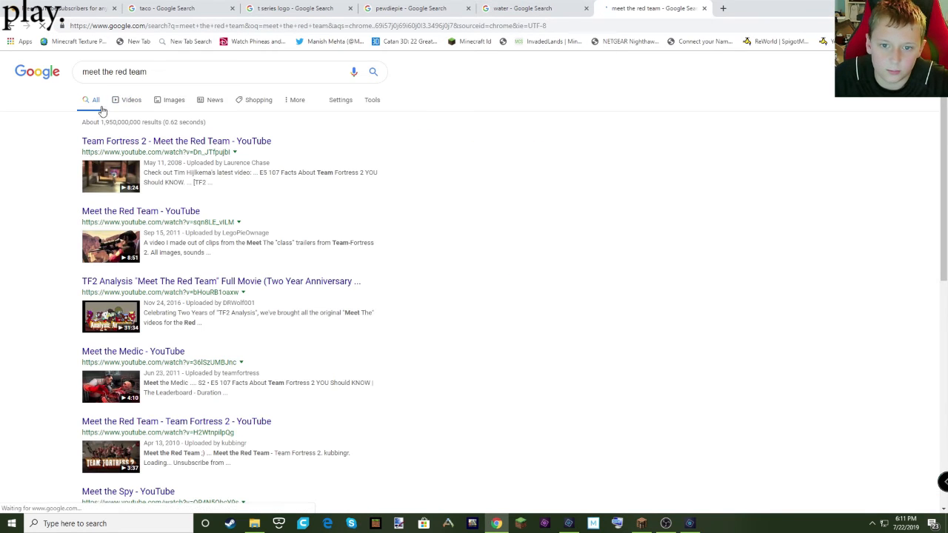
# - Find the Meet the Red Team picture in the Google image results and save a copy to the desktop
pyautogui.click(172, 104)
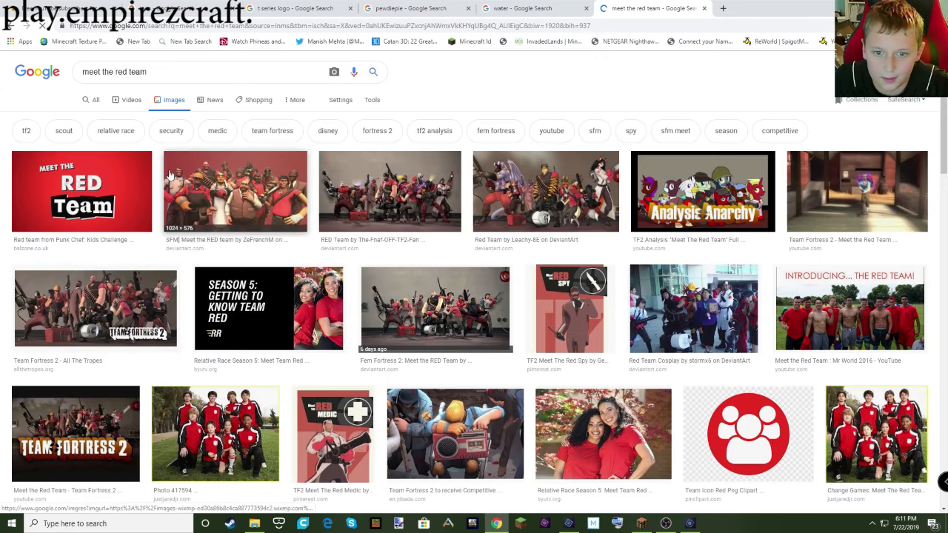
pyautogui.click(98, 172)
pyautogui.rightClick(269, 271)
pyautogui.click(307, 375)
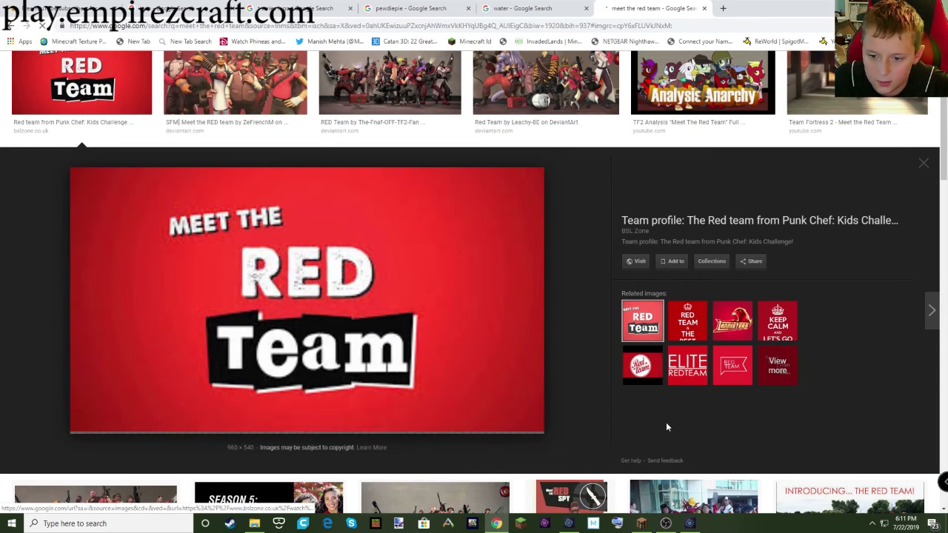
pyautogui.click(914, 7)
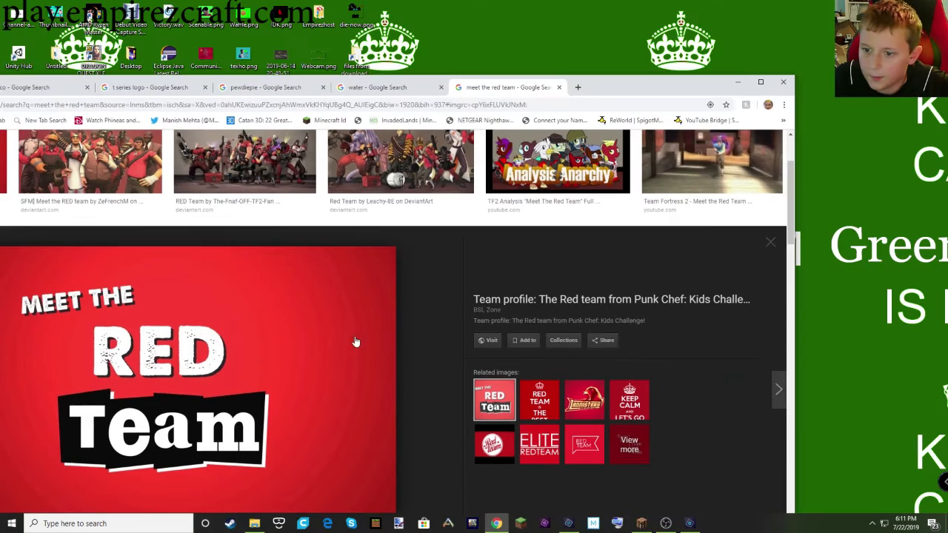
pyautogui.moveTo(310, 342); pyautogui.dragTo(372, 43)
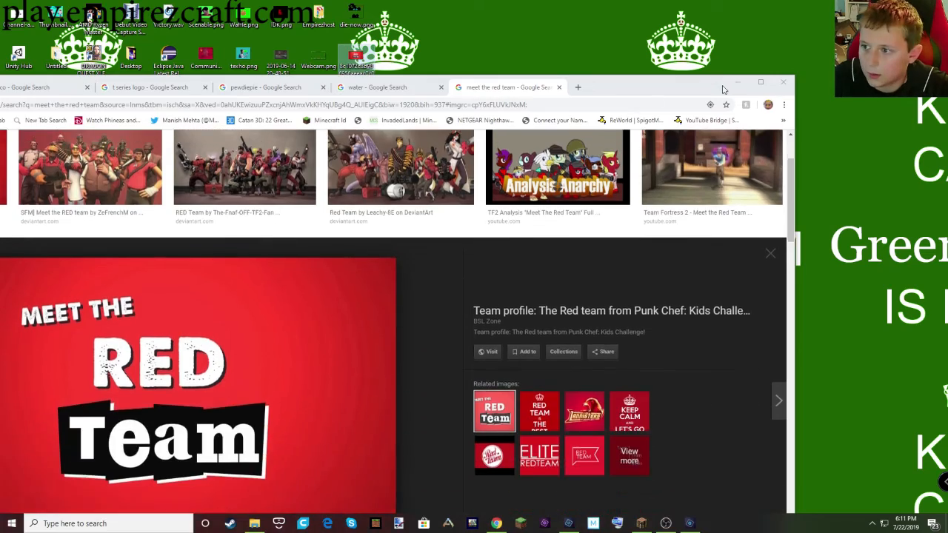
pyautogui.click(783, 84)
# - Set the downloaded Meet the Red Team picture as the desktop background
pyautogui.rightClick(357, 54)
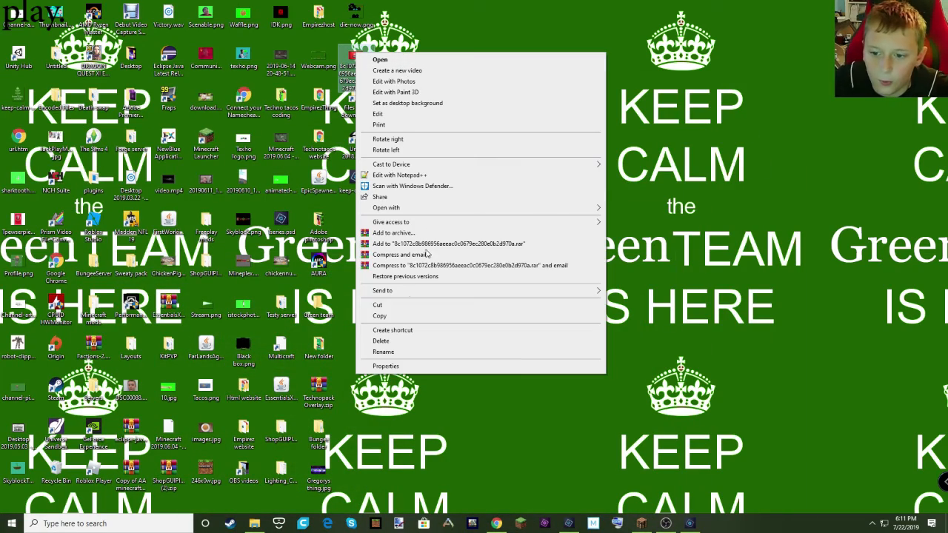
pyautogui.click(430, 107)
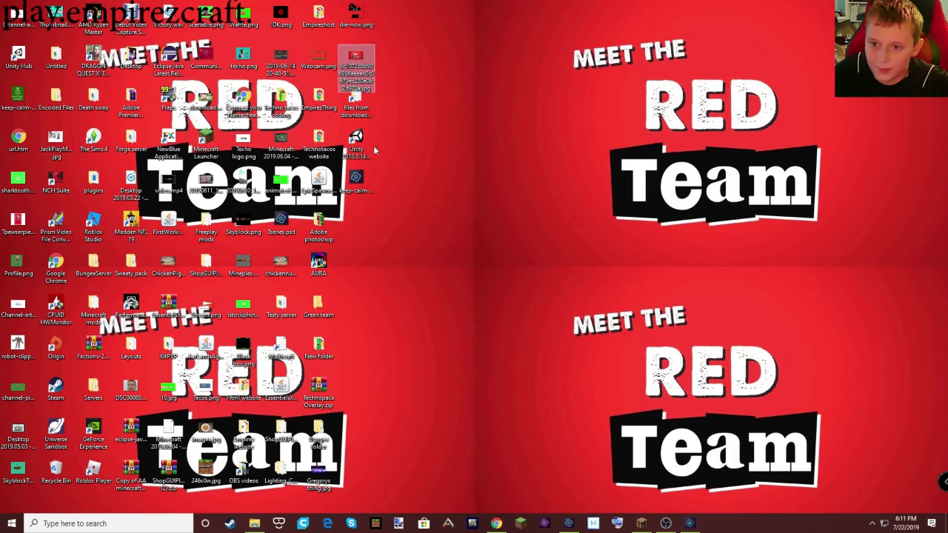
pyautogui.moveTo(647, 146); pyautogui.dragTo(695, 231)
pyautogui.moveTo(665, 115); pyautogui.dragTo(837, 266)
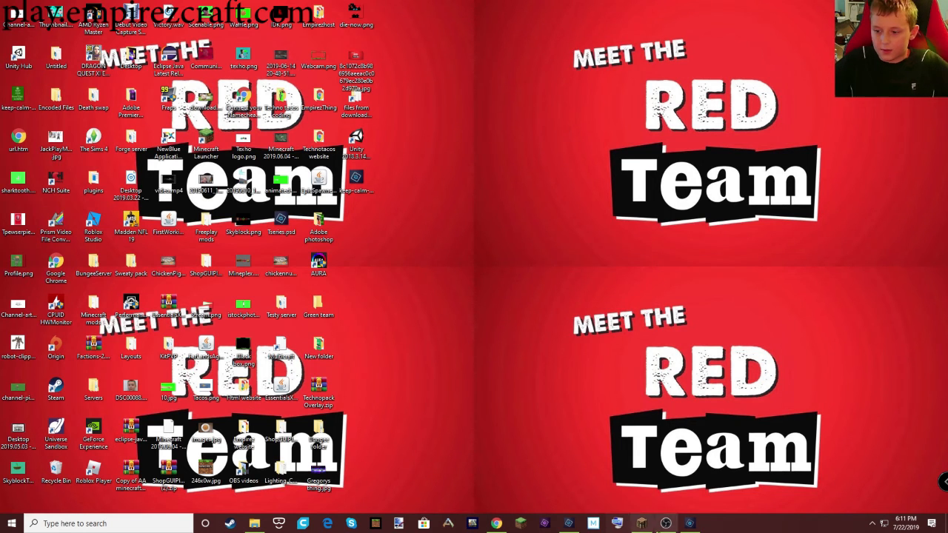
# - Switch to Photoshop Elements and open the Meet the Red Team picture from the desktop as a new document
pyautogui.click(689, 524)
pyautogui.click(918, 8)
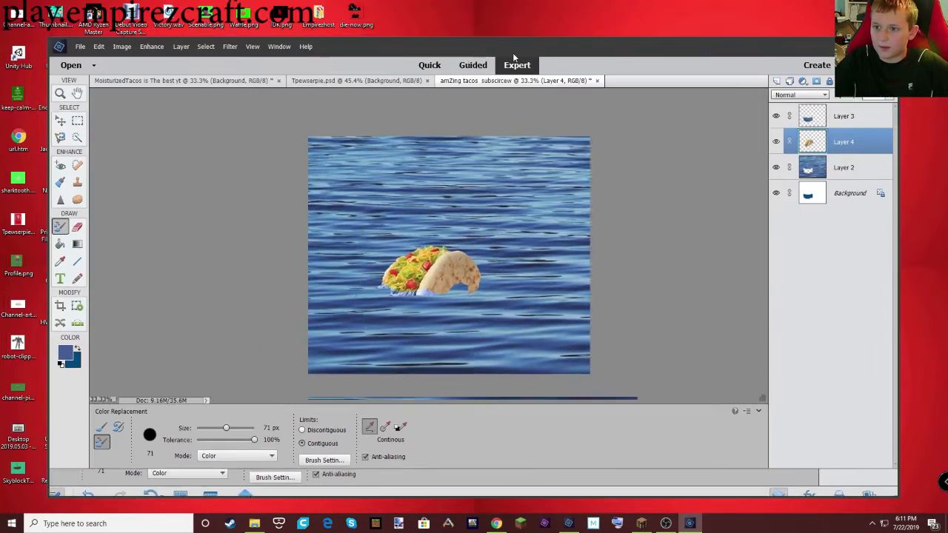
pyautogui.moveTo(449, 46); pyautogui.dragTo(806, 27)
pyautogui.moveTo(356, 59); pyautogui.dragTo(741, 33)
pyautogui.moveTo(925, 26); pyautogui.dragTo(746, 38)
pyautogui.doubleClick(745, 34)
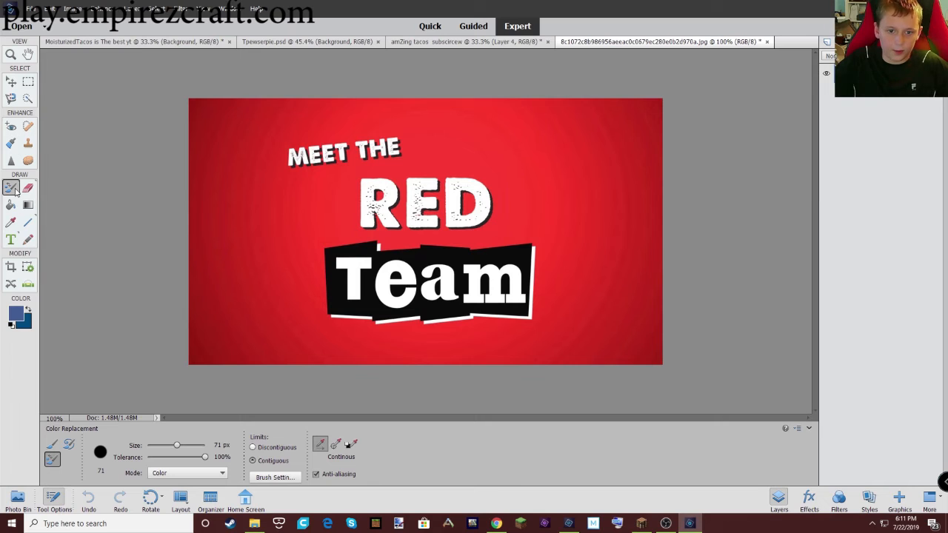
# - Set the foreground to a dark green and recolor the entire red picture with the 71 px Color Replacement brush
pyautogui.click(16, 317)
pyautogui.click(434, 227)
pyautogui.click(499, 254)
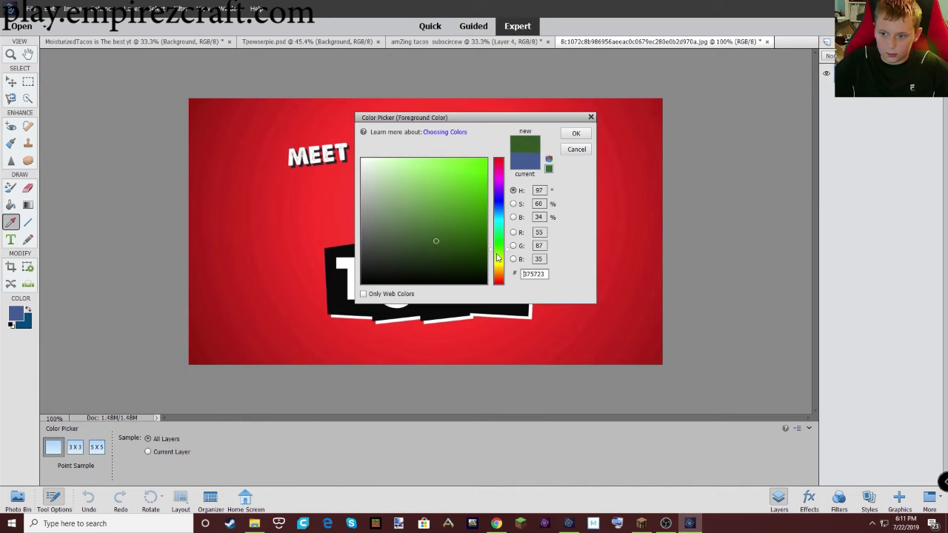
pyautogui.click(462, 188)
pyautogui.moveTo(462, 188); pyautogui.dragTo(486, 257)
pyautogui.click(583, 136)
pyautogui.moveTo(600, 191)
pyautogui.mouseDown()
pyautogui.moveTo(624, 263)
pyautogui.moveTo(476, 277)
pyautogui.moveTo(317, 267)
pyautogui.moveTo(198, 245)
pyautogui.moveTo(537, 279)
pyautogui.moveTo(127, 322)
pyautogui.moveTo(406, 344)
pyautogui.moveTo(594, 339)
pyautogui.moveTo(335, 344)
pyautogui.moveTo(354, 295)
pyautogui.moveTo(558, 333)
pyautogui.moveTo(562, 346)
pyautogui.moveTo(486, 362)
pyautogui.moveTo(582, 369)
pyautogui.moveTo(525, 366)
pyautogui.moveTo(559, 371)
pyautogui.moveTo(635, 348)
pyautogui.moveTo(681, 199)
pyautogui.moveTo(690, 257)
pyautogui.moveTo(729, 211)
pyautogui.moveTo(776, 279)
pyautogui.moveTo(729, 214)
pyautogui.moveTo(766, 180)
pyautogui.moveTo(630, 204)
pyautogui.moveTo(559, 231)
pyautogui.moveTo(312, 239)
pyautogui.moveTo(215, 202)
pyautogui.moveTo(239, 171)
pyautogui.moveTo(346, 231)
pyautogui.moveTo(445, 110)
pyautogui.moveTo(489, 125)
pyautogui.moveTo(671, 119)
pyautogui.moveTo(543, 184)
pyautogui.moveTo(424, 141)
pyautogui.moveTo(351, 192)
pyautogui.moveTo(283, 193)
pyautogui.moveTo(164, 110)
pyautogui.mouseUp()
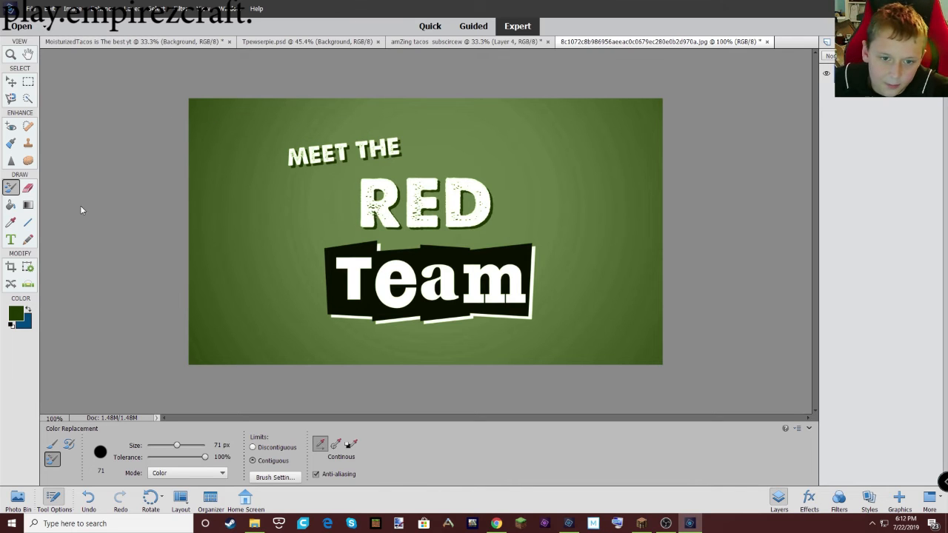
# - Try covering the word RED with a dark green stroke of the 101 px Brush, and undo it
pyautogui.click(51, 443)
pyautogui.moveTo(431, 206)
pyautogui.mouseDown()
pyautogui.moveTo(459, 196)
pyautogui.moveTo(443, 211)
pyautogui.moveTo(491, 203)
pyautogui.moveTo(456, 212)
pyautogui.mouseUp()
pyautogui.hotkey('ctrl', 'z')
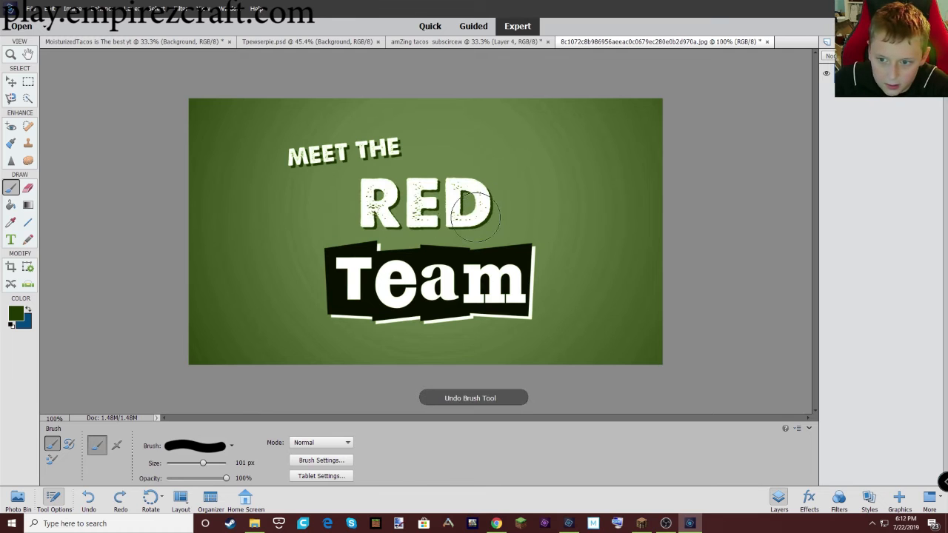
# - Sample the green beside the lettering and paint over the word RED with the 101 px Brush
pyautogui.click(11, 222)
pyautogui.click(426, 236)
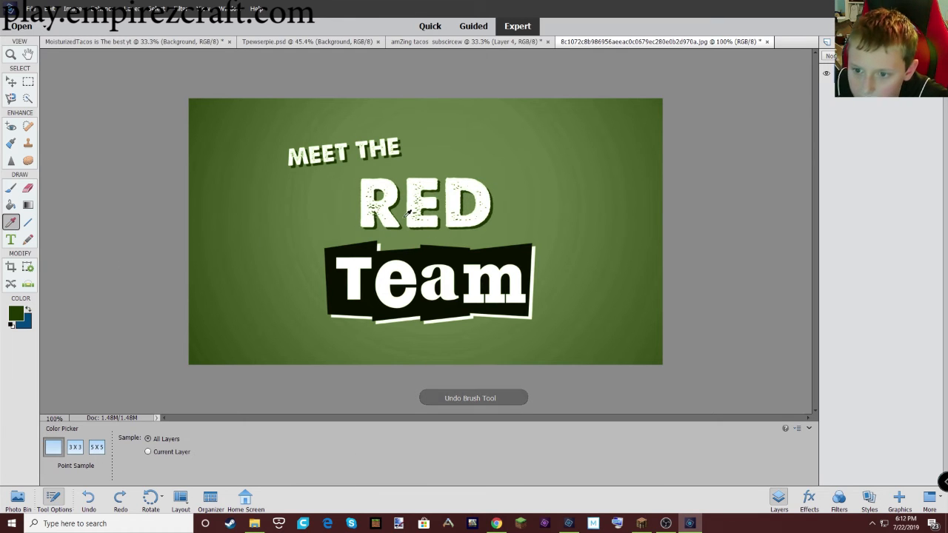
pyautogui.click(10, 187)
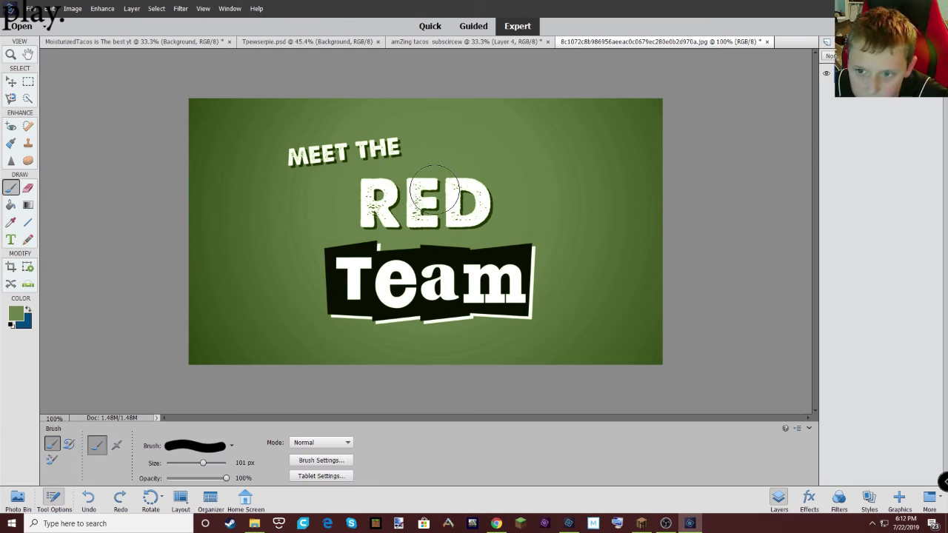
pyautogui.moveTo(423, 194)
pyautogui.mouseDown()
pyautogui.moveTo(385, 207)
pyautogui.moveTo(373, 200)
pyautogui.moveTo(373, 209)
pyautogui.moveTo(461, 196)
pyautogui.moveTo(412, 186)
pyautogui.moveTo(469, 191)
pyautogui.mouseUp()
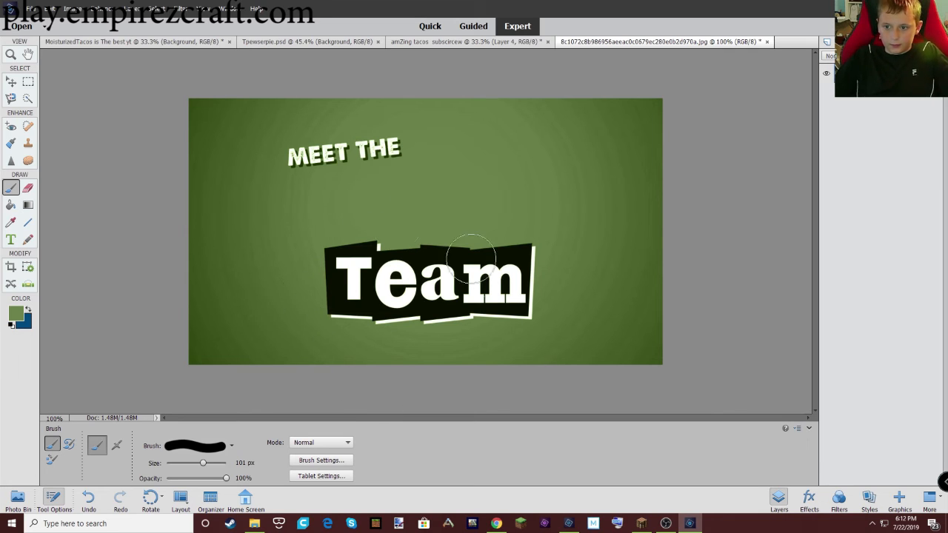
# - Create a horizontal text box between MEET THE and Team, using the Cracked Johnnie Regular font at 48 pt
pyautogui.click(10, 239)
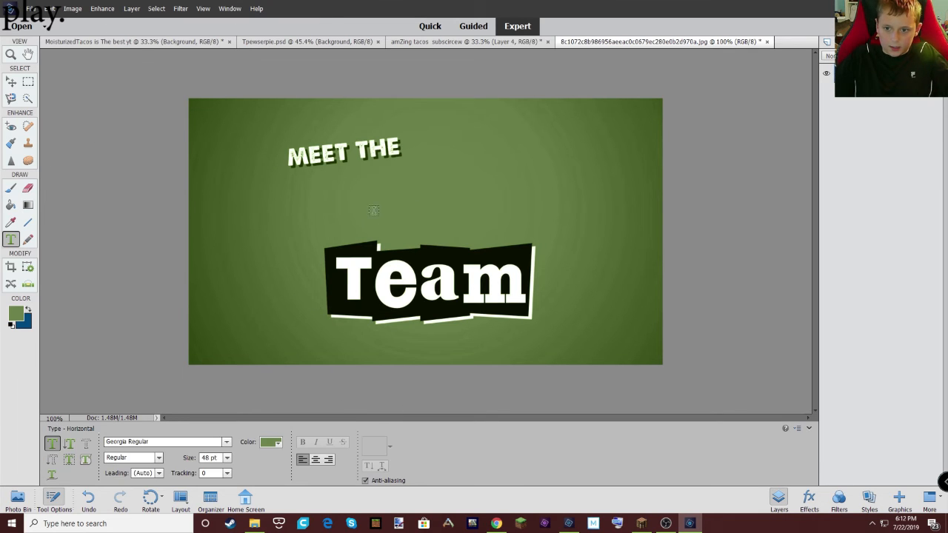
pyautogui.click(501, 259)
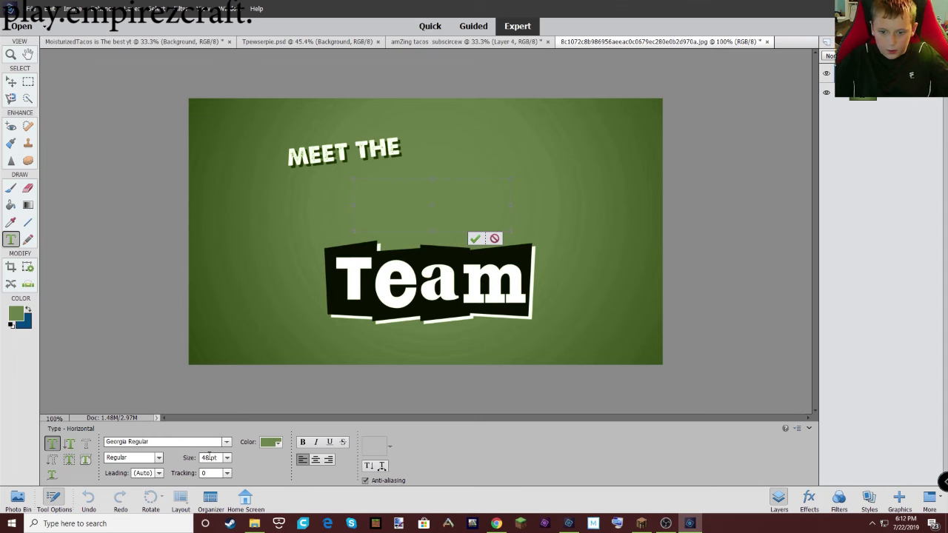
pyautogui.click(226, 442)
pyautogui.scroll(3, 230, 314)
pyautogui.scroll(12, 230, 313)
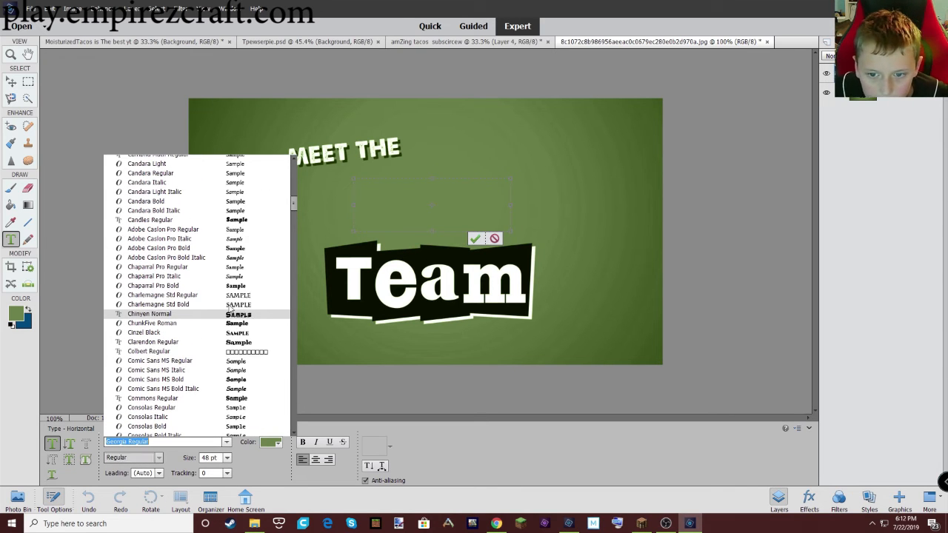
pyautogui.scroll(5, 241, 319)
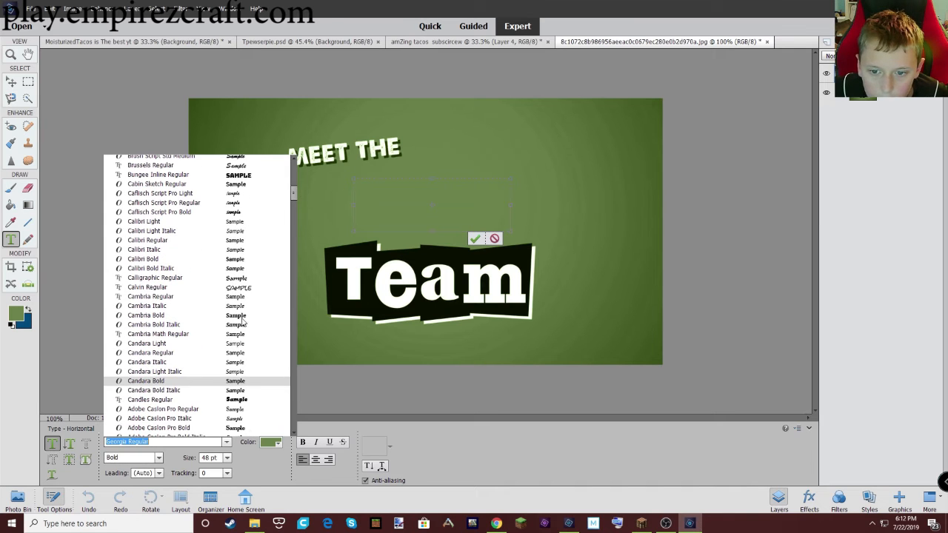
pyautogui.scroll(6, 245, 314)
pyautogui.scroll(8, 252, 307)
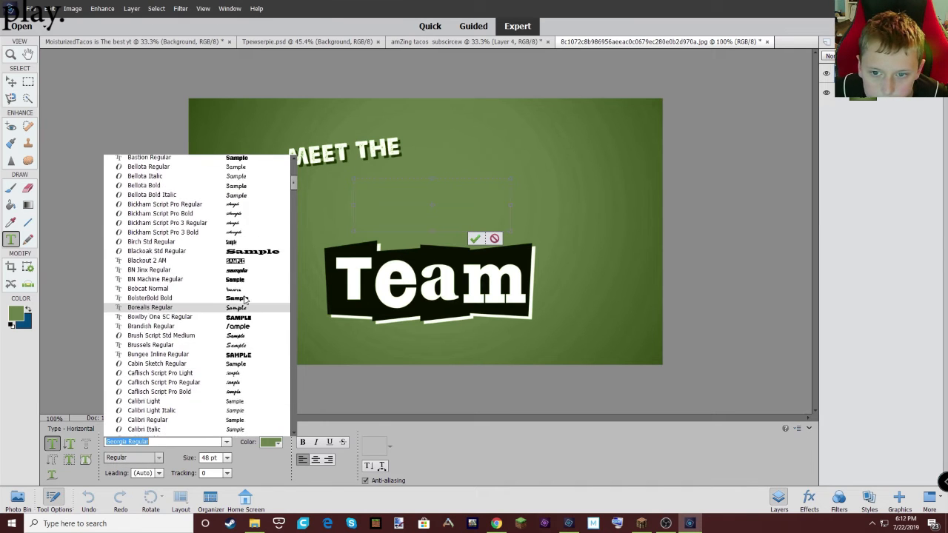
pyautogui.scroll(3, 241, 310)
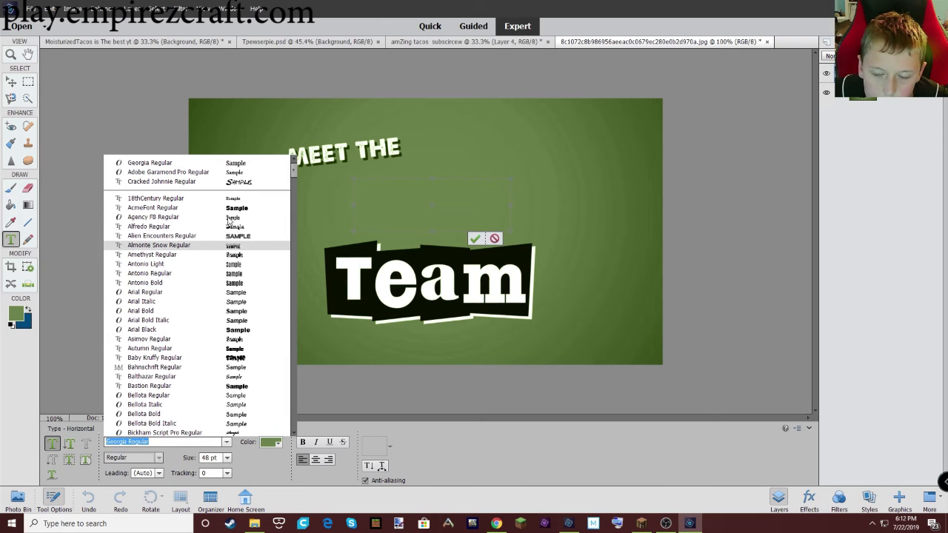
pyautogui.click(239, 182)
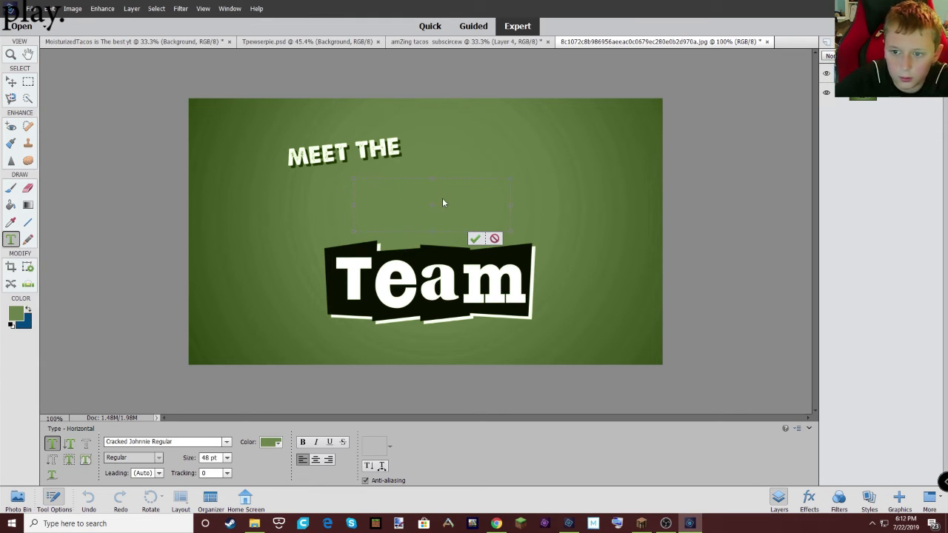
# - Set the text color to white (ffffff)
pyautogui.click(277, 443)
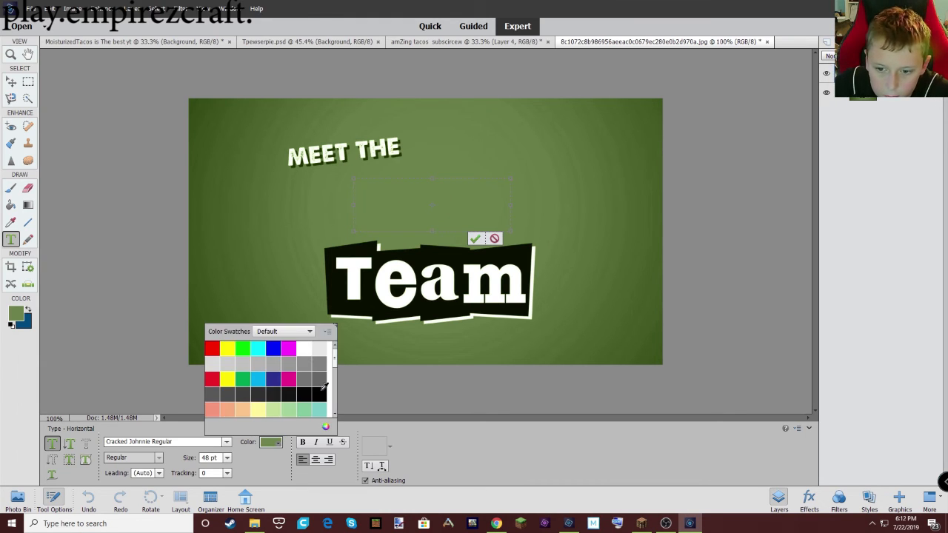
pyautogui.click(320, 391)
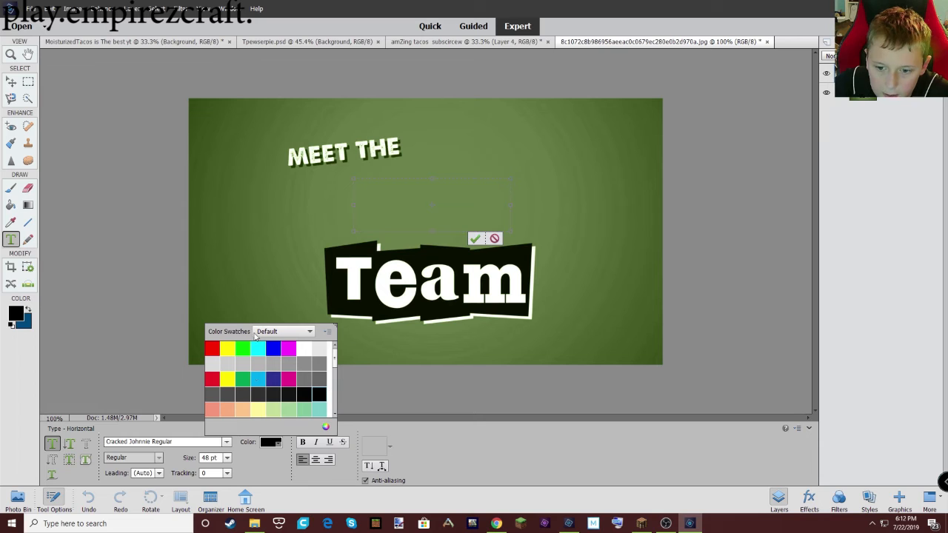
pyautogui.click(17, 316)
pyautogui.moveTo(384, 234); pyautogui.dragTo(302, 119)
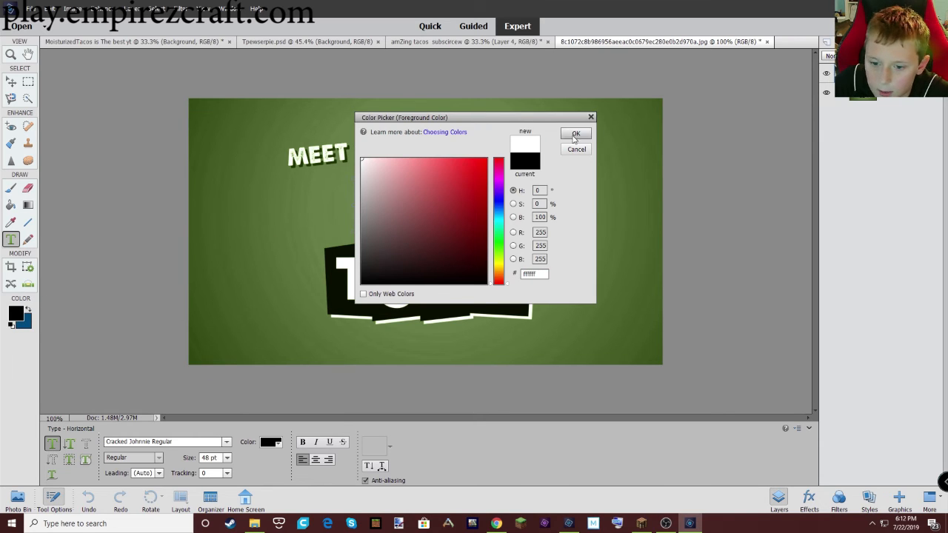
pyautogui.click(575, 133)
# - Enter "Geeen" in the text box, shrink the box around the word, and commit the text
pyautogui.write('G')
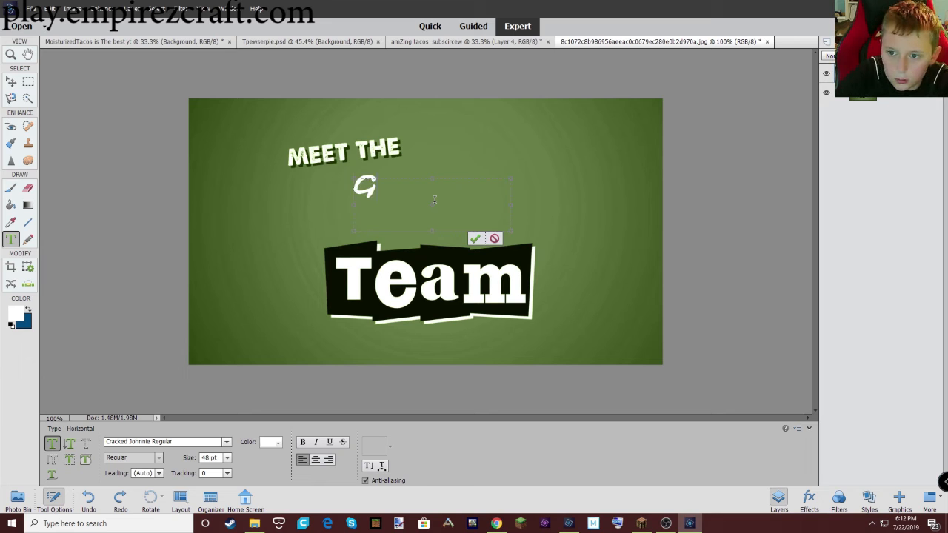
pyautogui.write('eww')
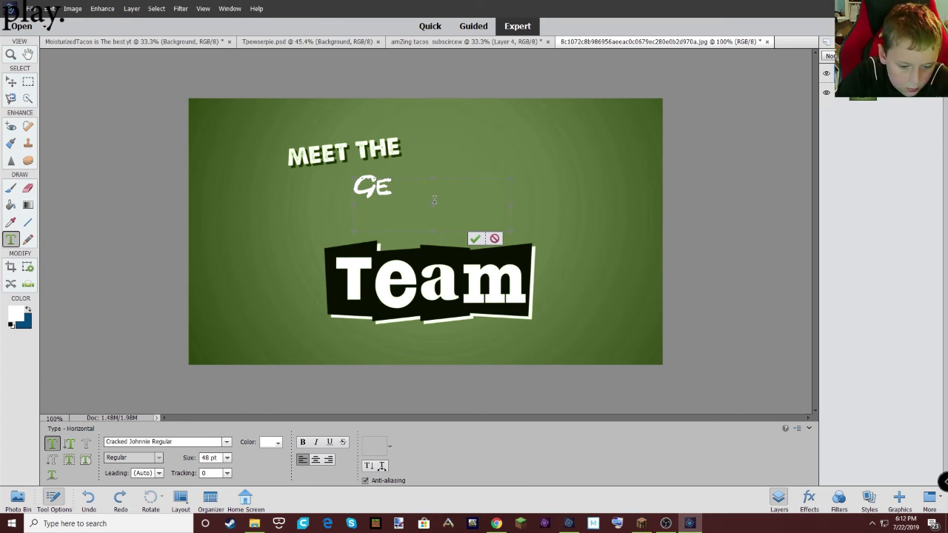
pyautogui.write('een')
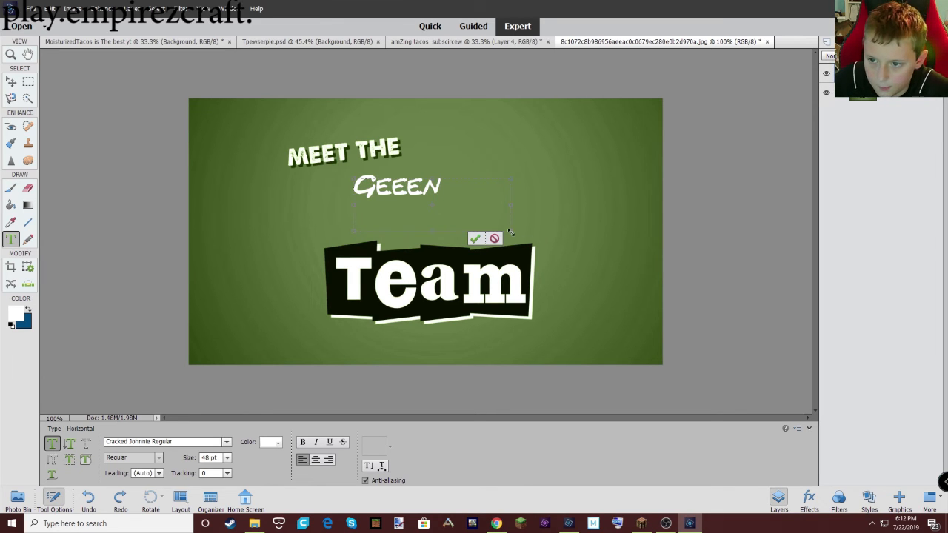
pyautogui.moveTo(511, 231); pyautogui.dragTo(442, 208)
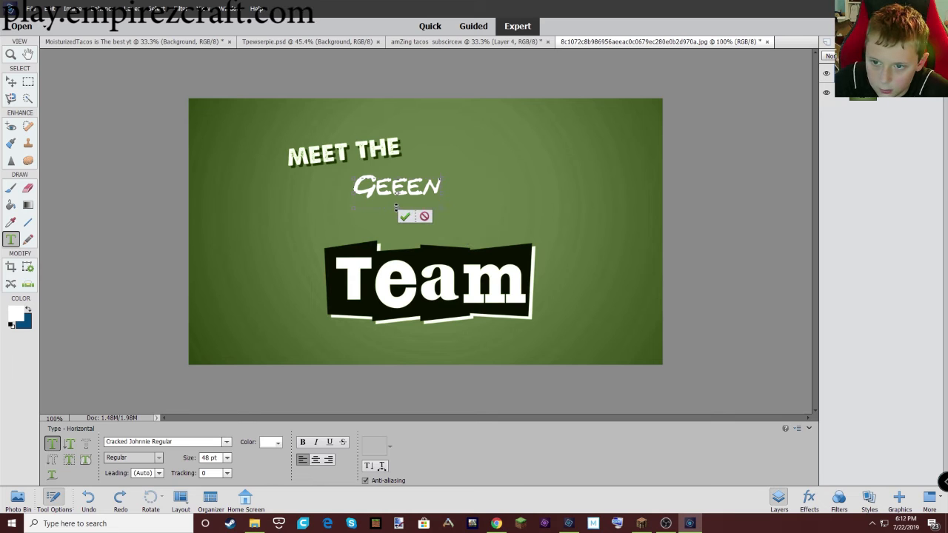
pyautogui.click(405, 216)
# - Enlarge the Geeen text to about the width of the Team lettering, center it above Team, and tilt it slightly upward
pyautogui.press('v')
pyautogui.click(434, 190)
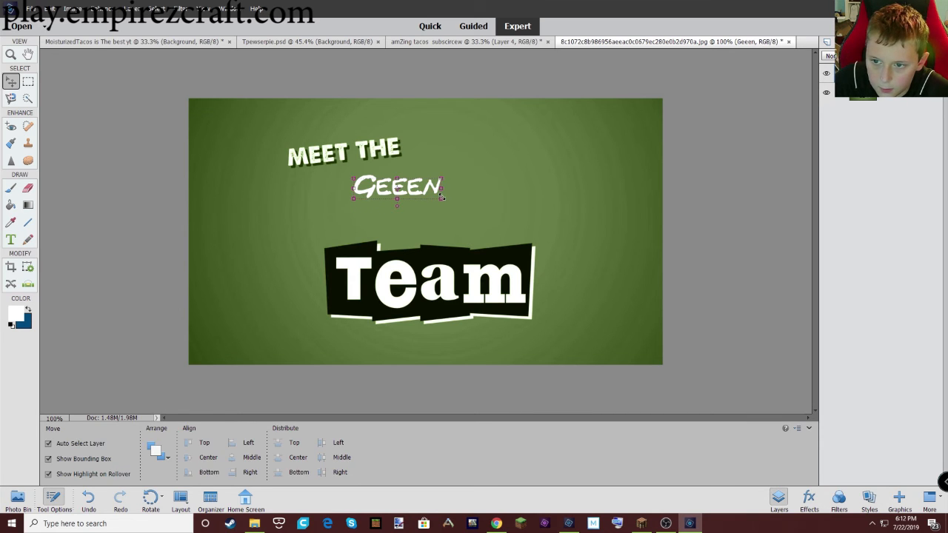
pyautogui.moveTo(441, 199); pyautogui.dragTo(546, 230)
pyautogui.moveTo(484, 210); pyautogui.dragTo(471, 212)
pyautogui.moveTo(540, 174); pyautogui.dragTo(537, 163)
pyautogui.click(349, 247)
pyautogui.click(578, 242)
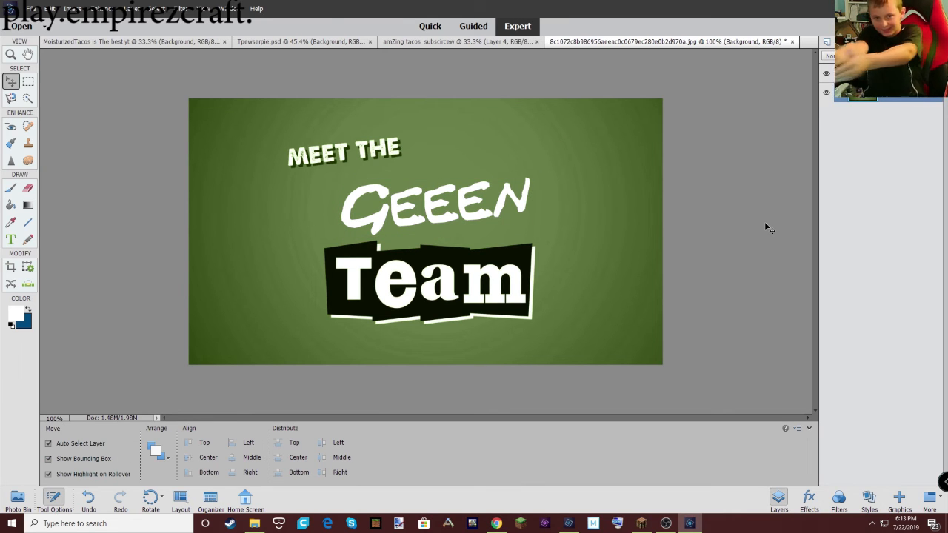
# - Save the picture to the Desktop in PNG format as MeetTheGreenTeam.png
pyautogui.click(32, 8)
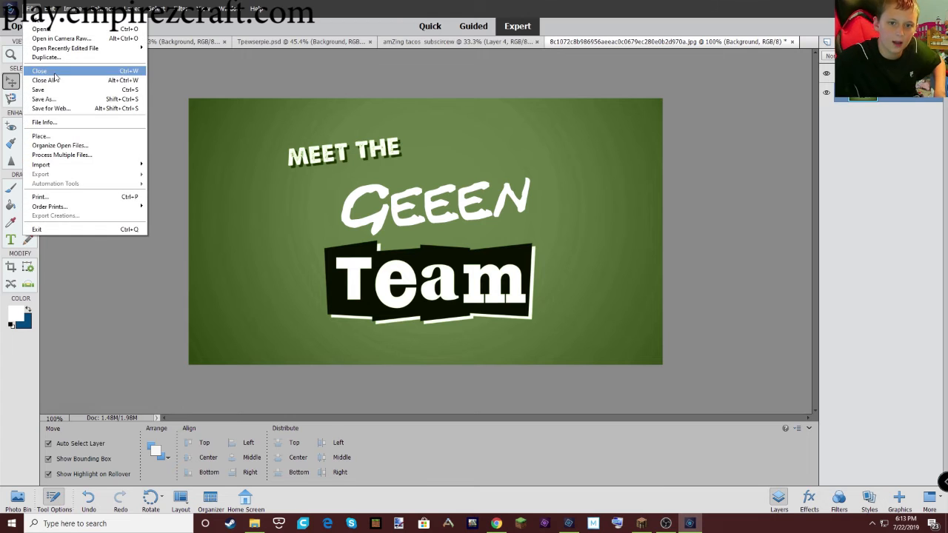
pyautogui.click(45, 91)
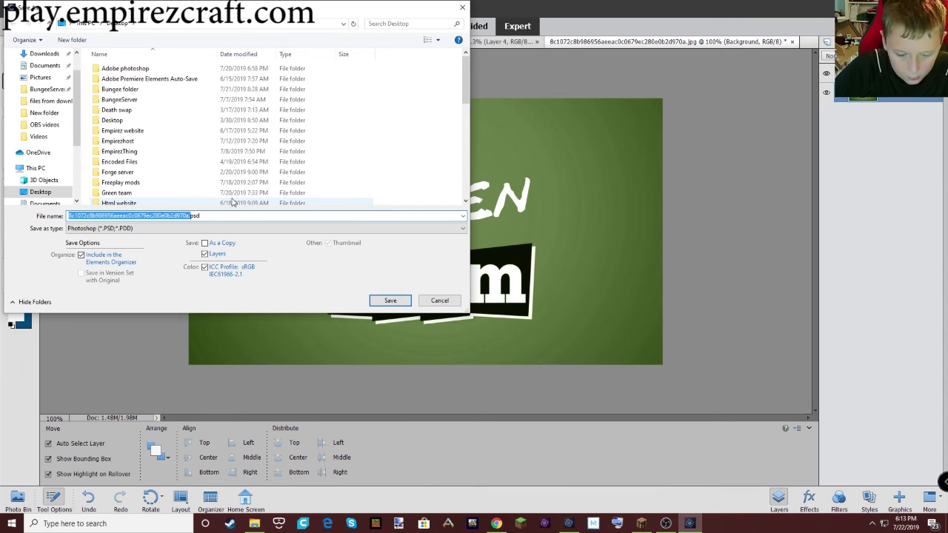
pyautogui.write('MeetTheGreenTeam')
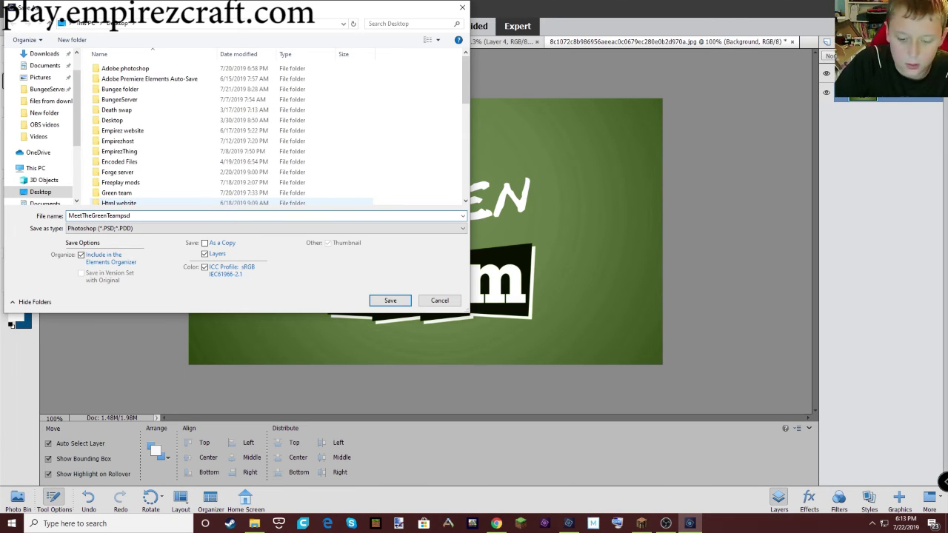
pyautogui.click(112, 229)
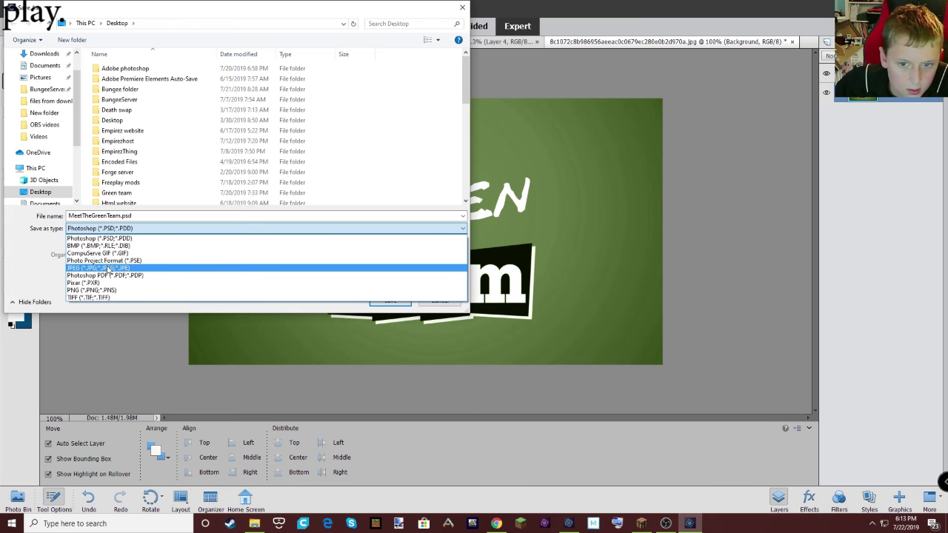
pyautogui.click(96, 290)
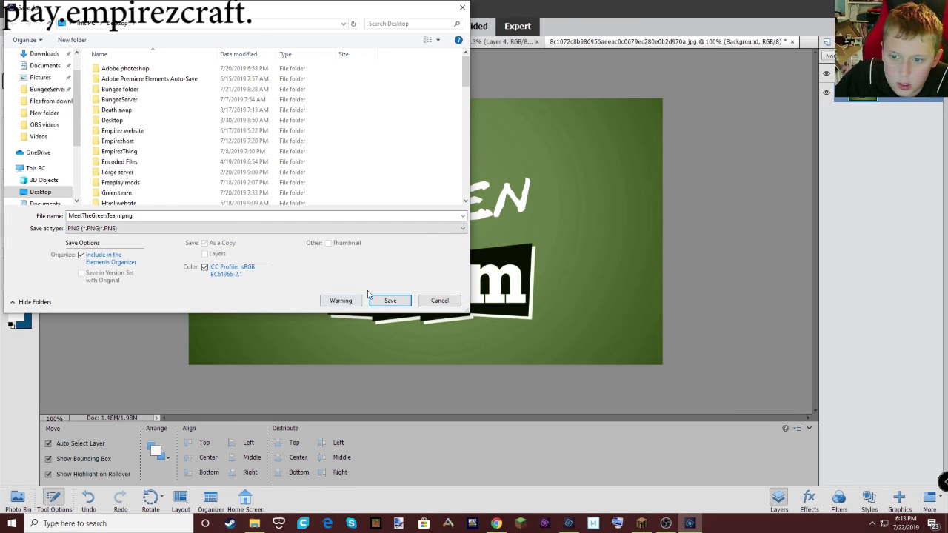
pyautogui.click(389, 300)
pyautogui.click(504, 166)
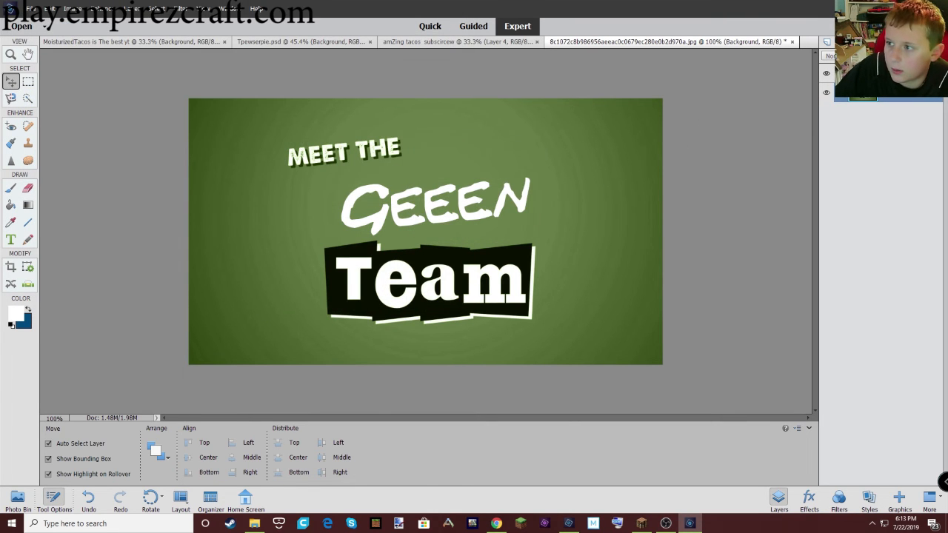
# - Return to the desktop and set MeetTheGreenTeam.png as the desktop background
pyautogui.click(894, 8)
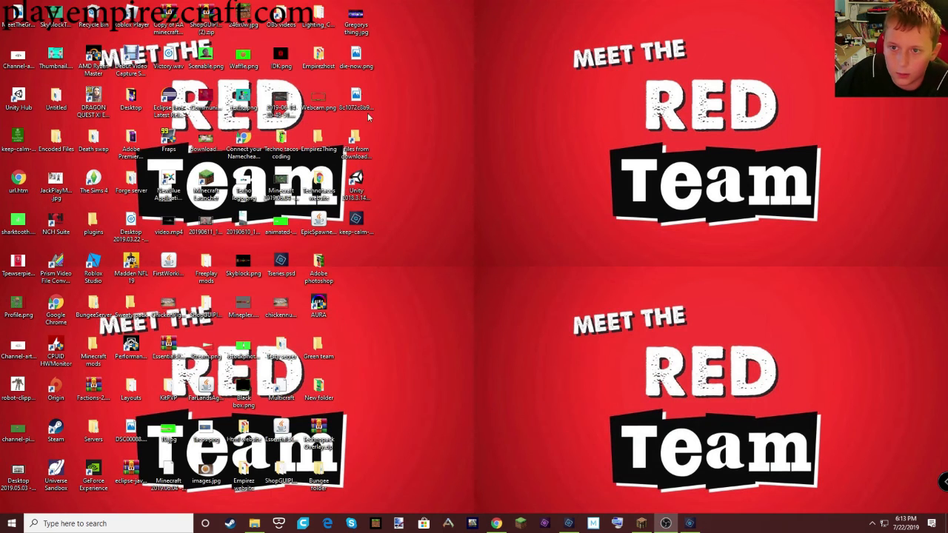
pyautogui.rightClick(12, 6)
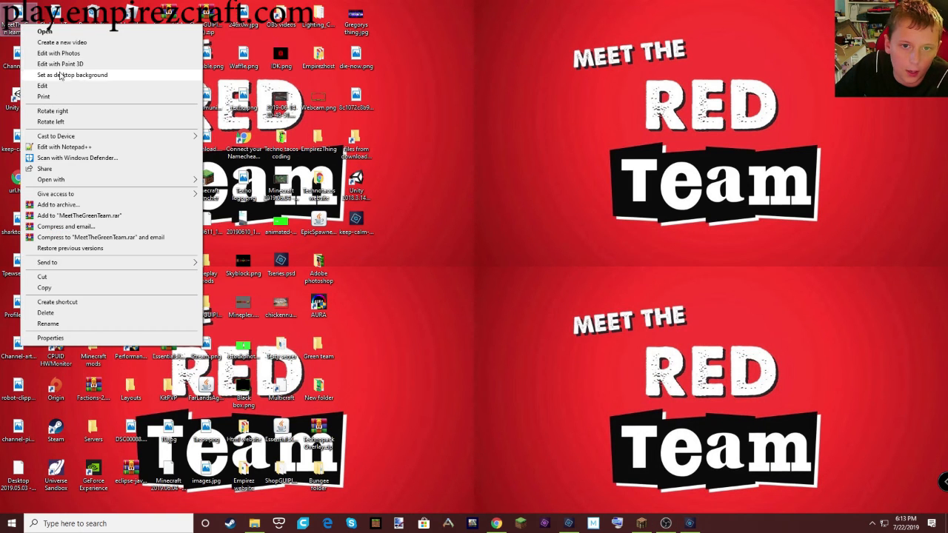
pyautogui.click(66, 75)
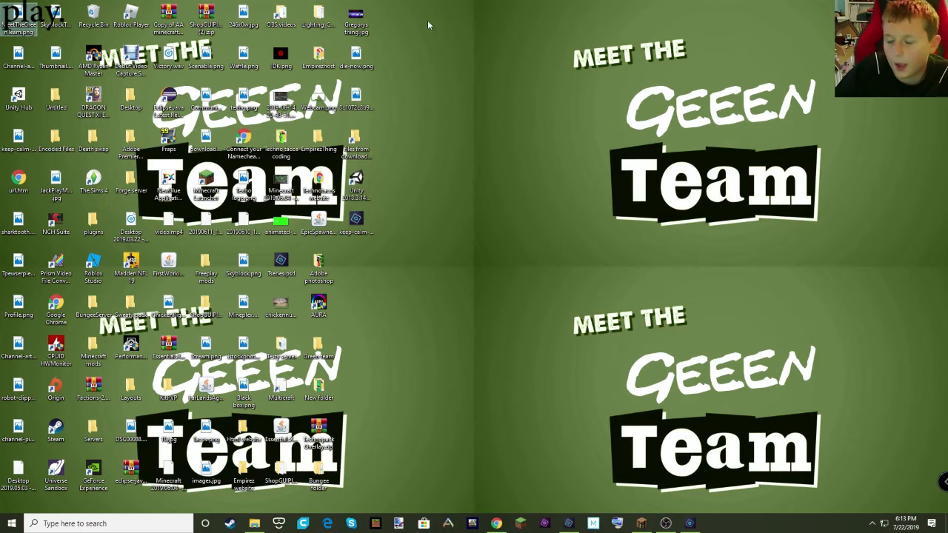